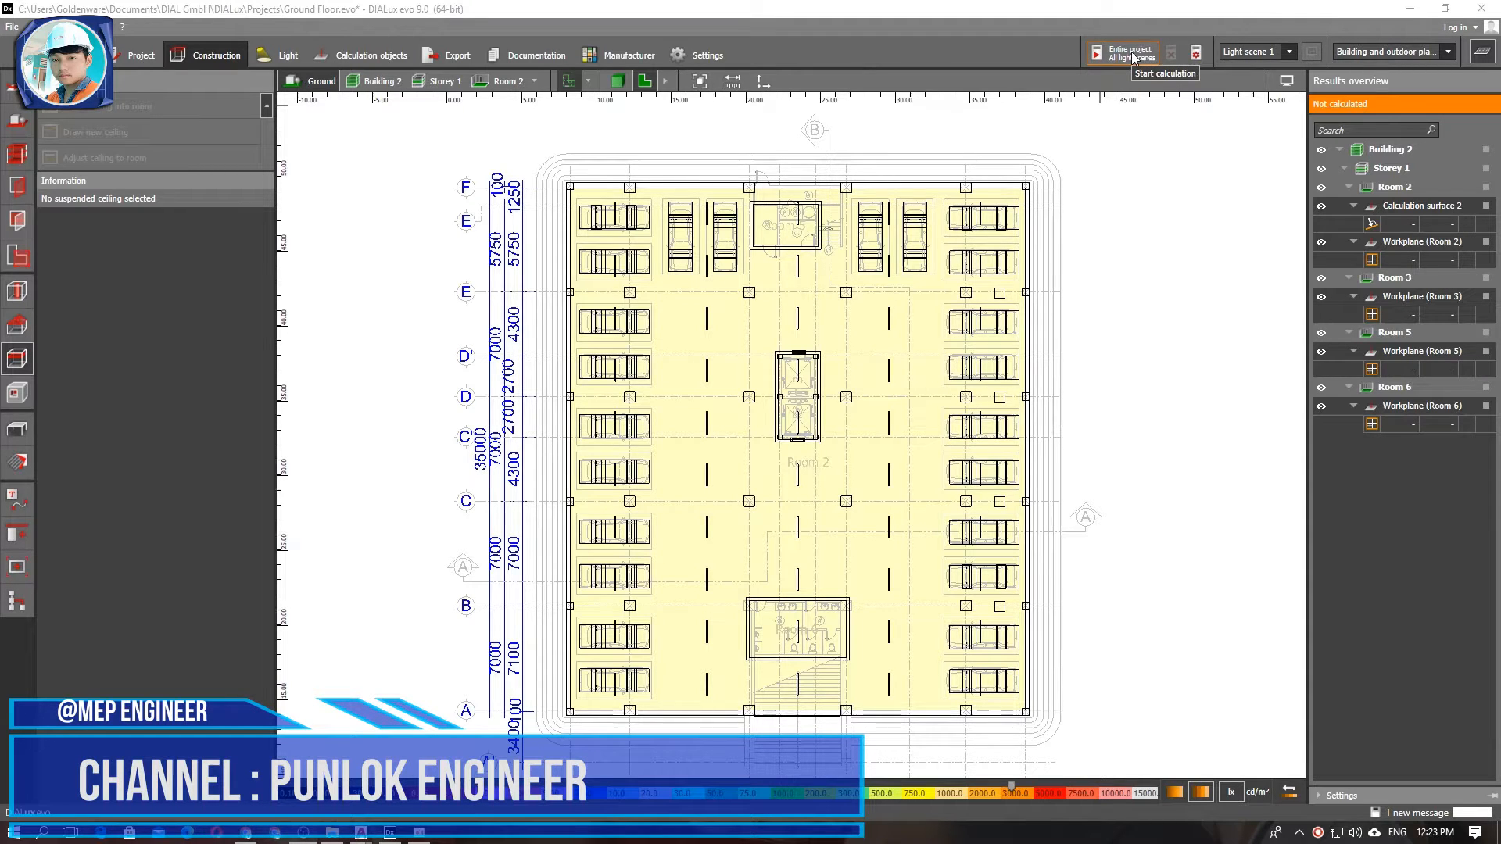
# Calculate the lighting for the entire project with all light scenes.
pyautogui.click(1131, 53)
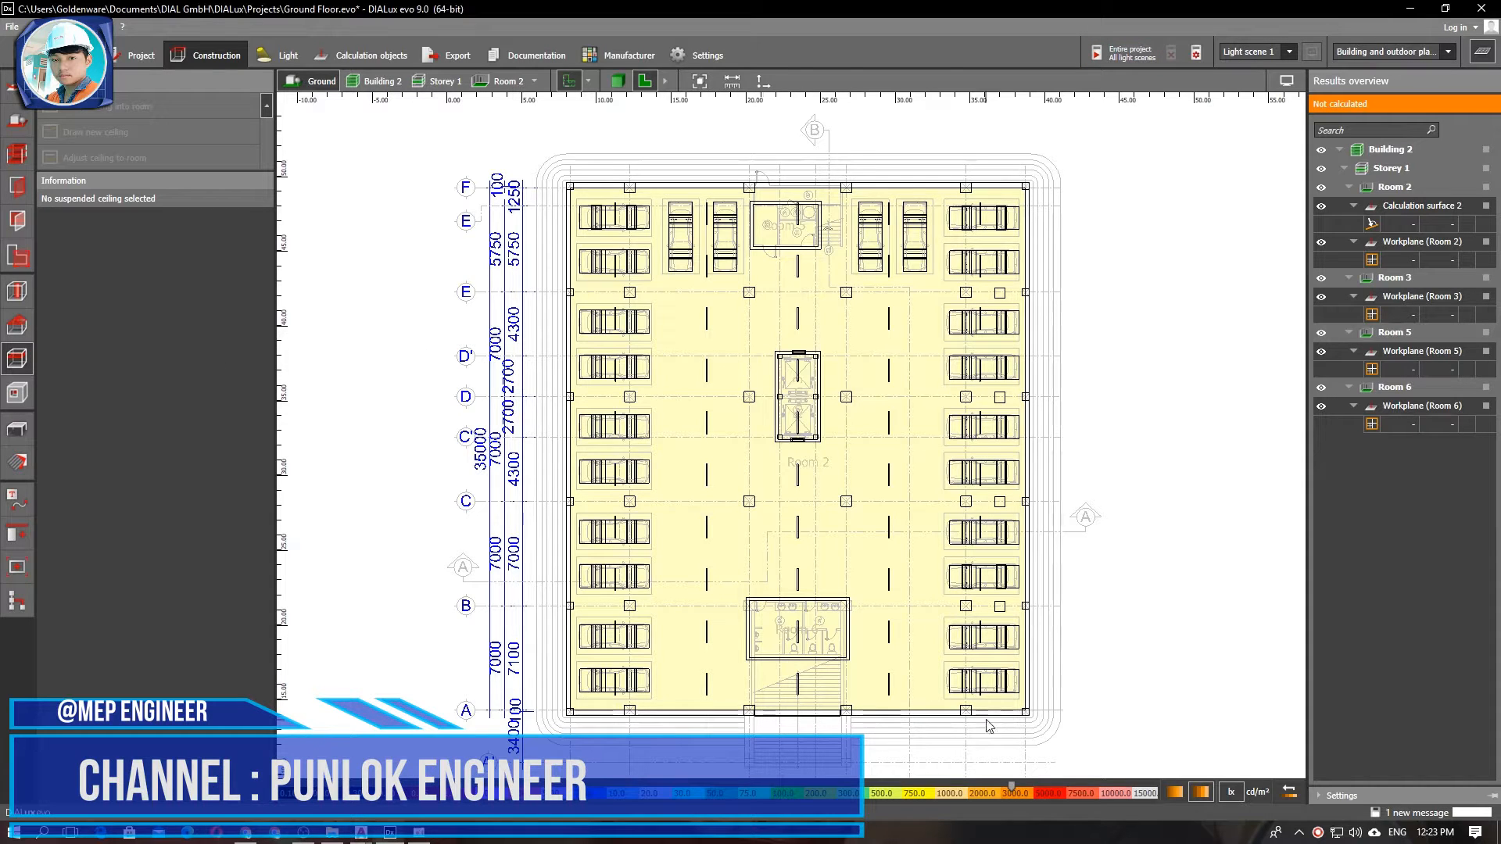
pyautogui.click(1131, 55)
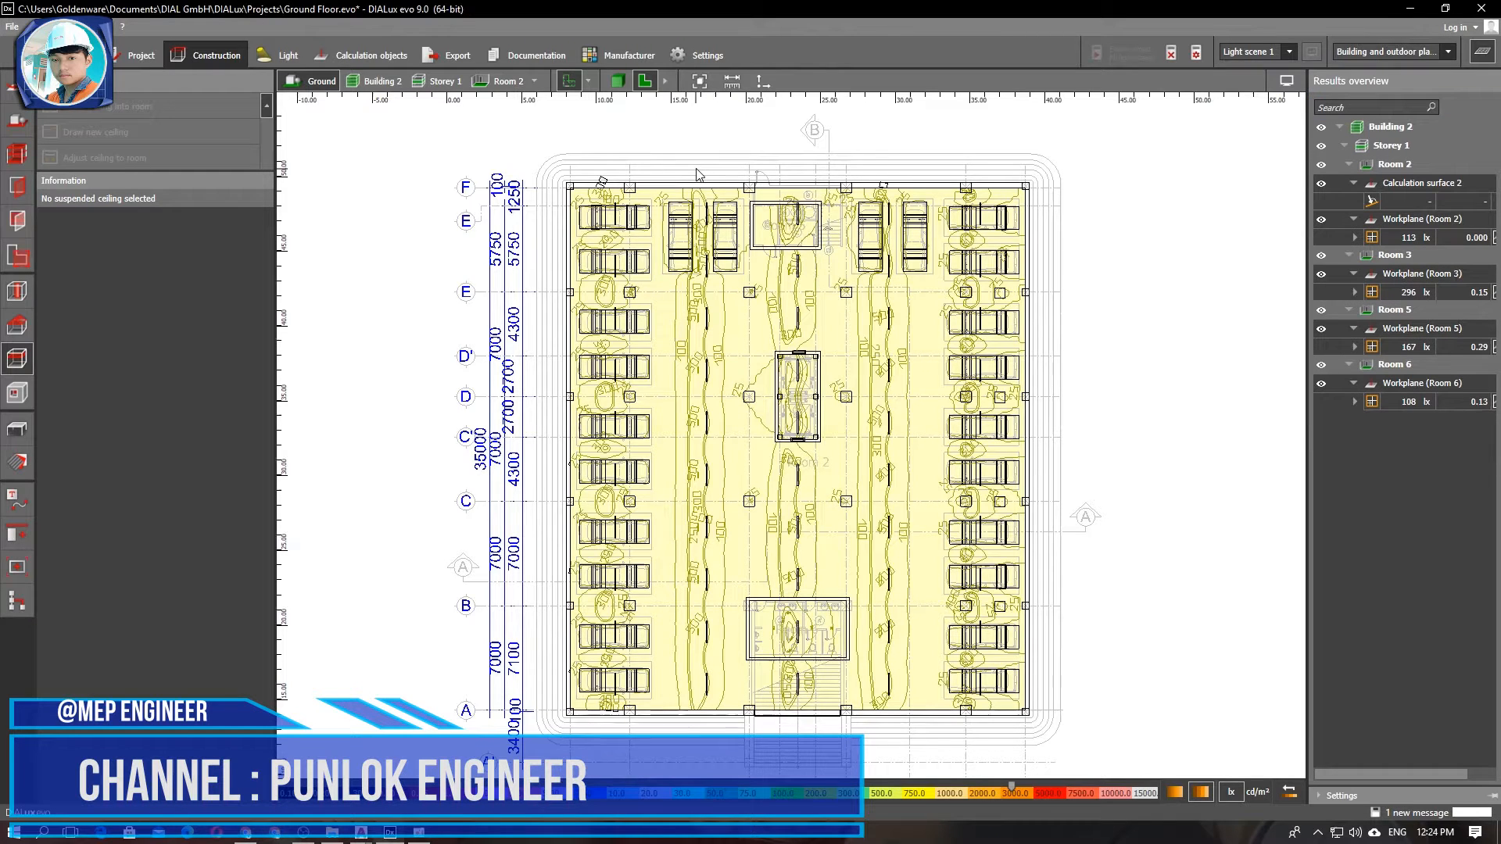
# Examine the calculated illuminance isolines across the ground floor plan, around the parking bays, columns and enclosed rooms.
pyautogui.scroll(3, 689, 391)
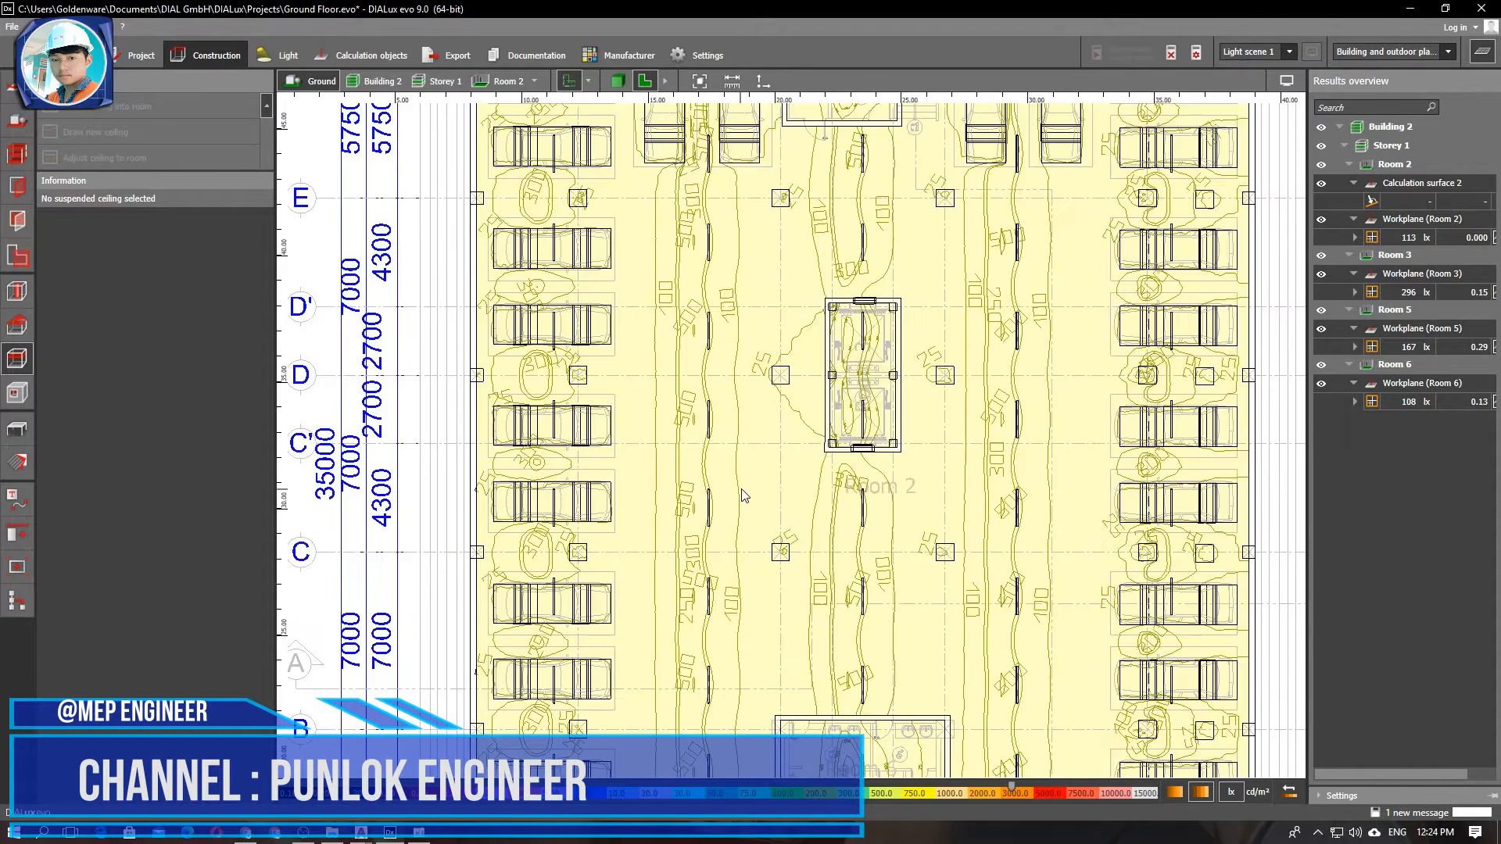
pyautogui.scroll(2, 469, 522)
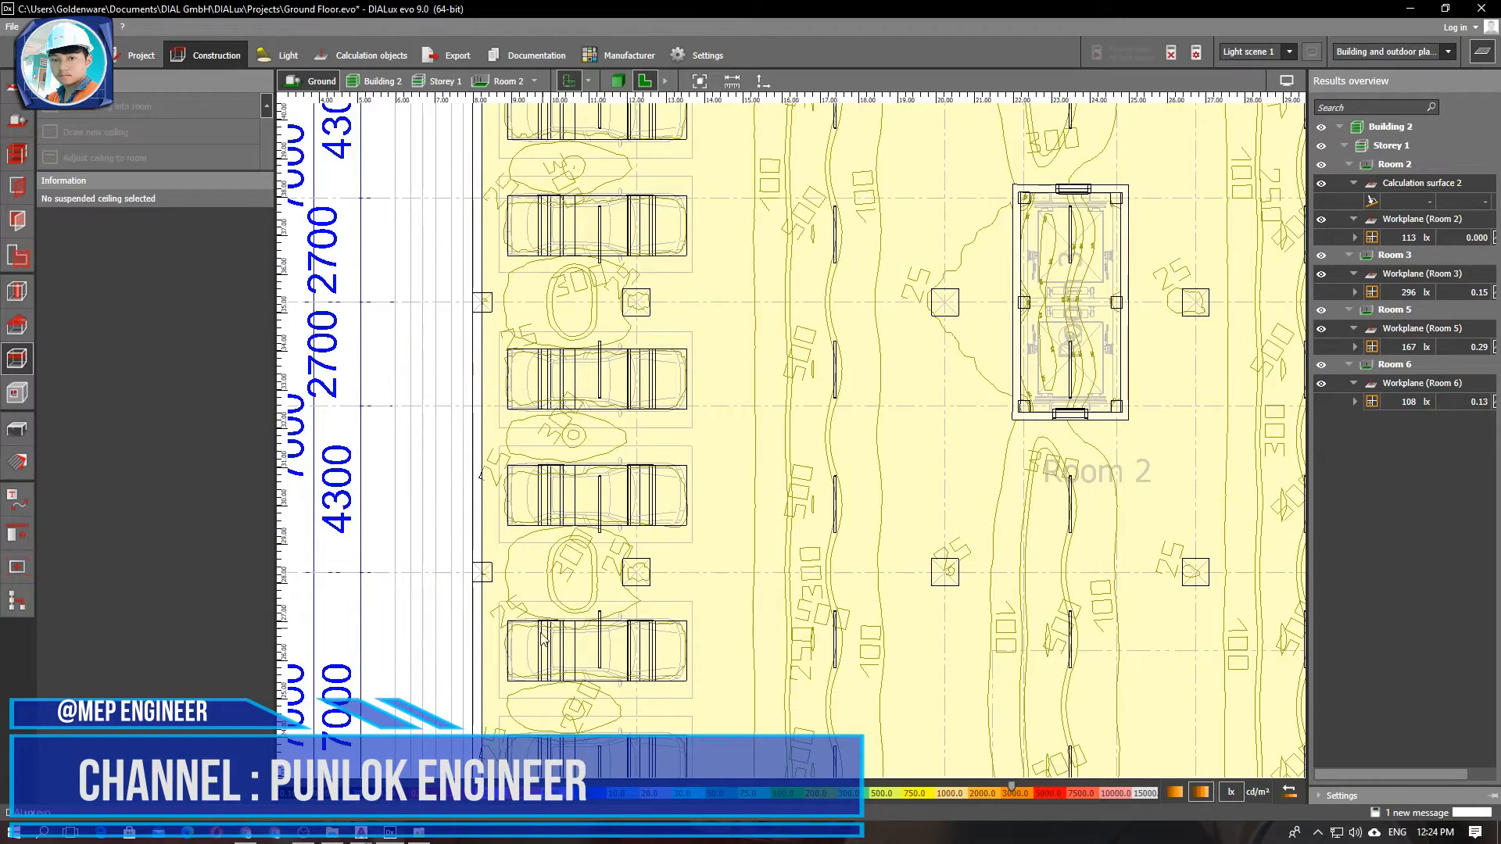
pyautogui.scroll(-2, 688, 614)
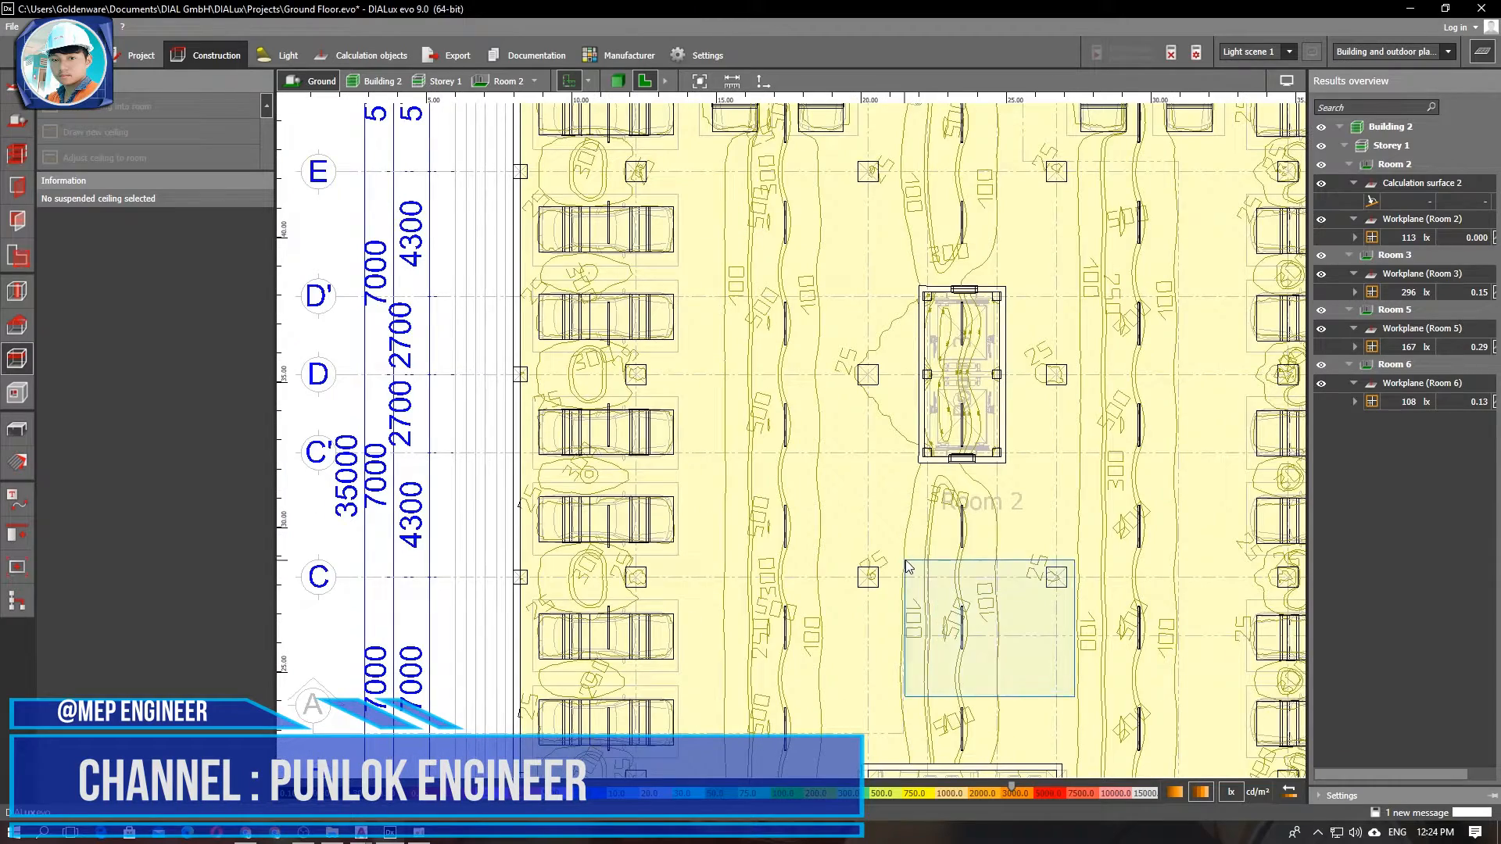
pyautogui.moveTo(905, 561); pyautogui.dragTo(905, 560)
pyautogui.scroll(-3, 1113, 570)
pyautogui.moveTo(1112, 570); pyautogui.dragTo(744, 422, button='middle')
pyautogui.click(1131, 437)
pyautogui.scroll(3, 756, 590)
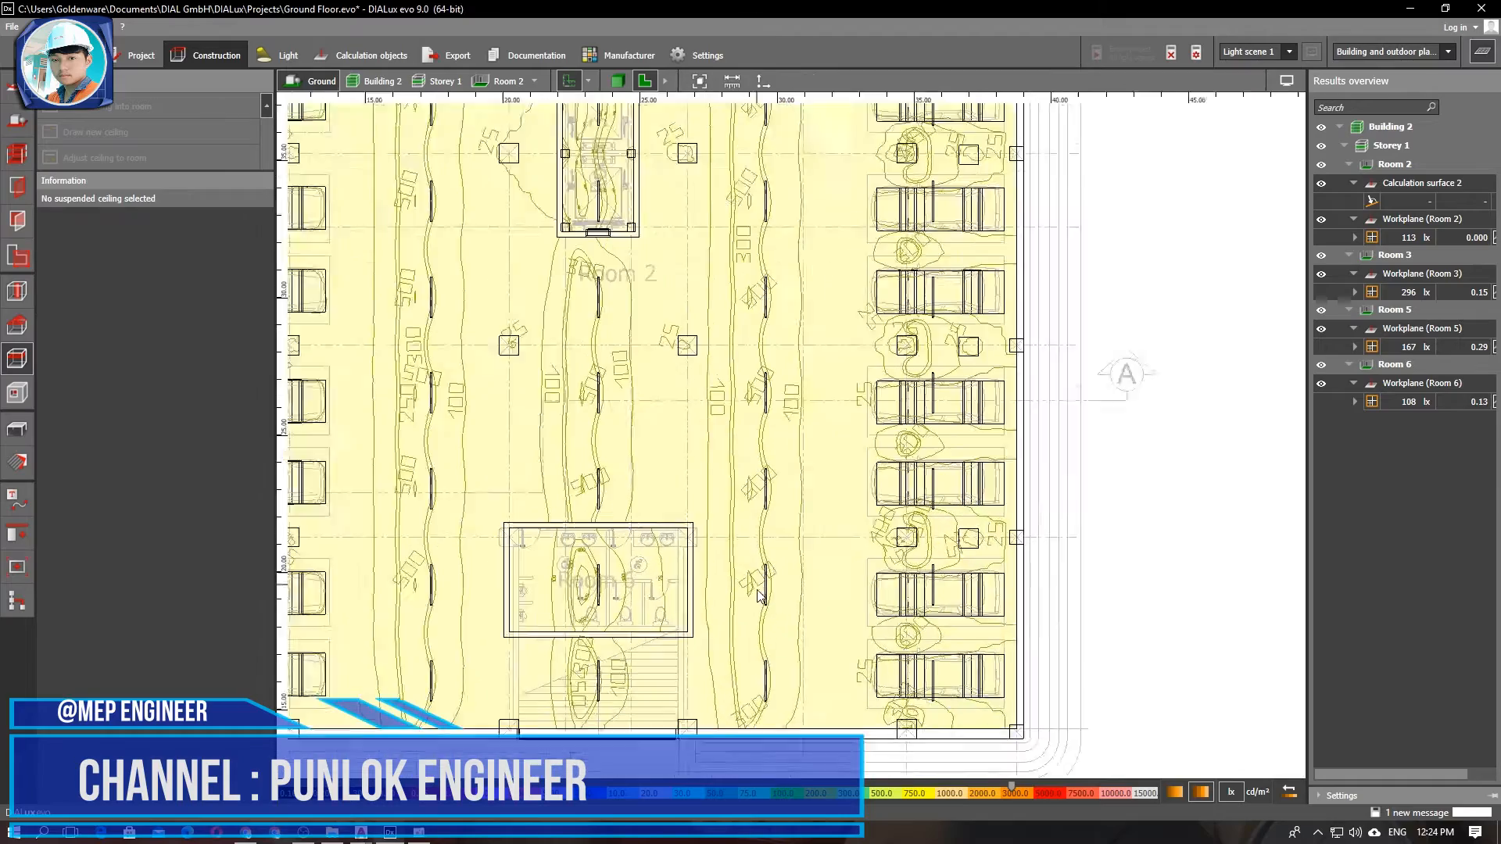
pyautogui.scroll(1, 757, 590)
pyautogui.moveTo(1027, 618); pyautogui.dragTo(845, 346, button='middle')
pyautogui.scroll(6, 720, 401)
pyautogui.scroll(-3, 707, 439)
pyautogui.scroll(2, 774, 477)
pyautogui.scroll(-4, 863, 435)
# Show the project in 3D and inspect the rendered parking floor from inside and the building from outside.
pyautogui.click(618, 82)
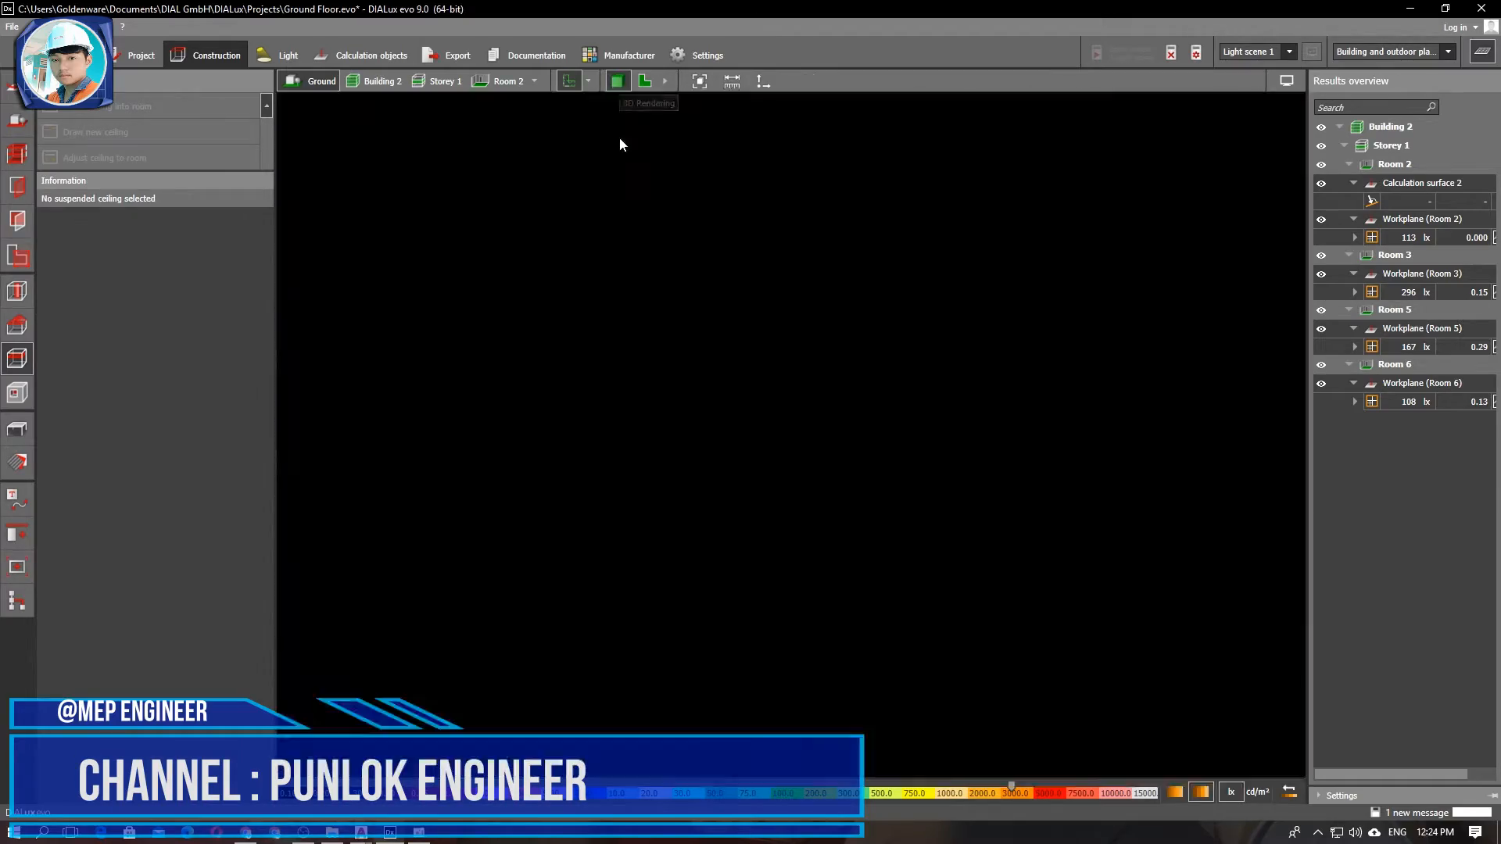
pyautogui.moveTo(837, 453); pyautogui.dragTo(709, 453, button='right')
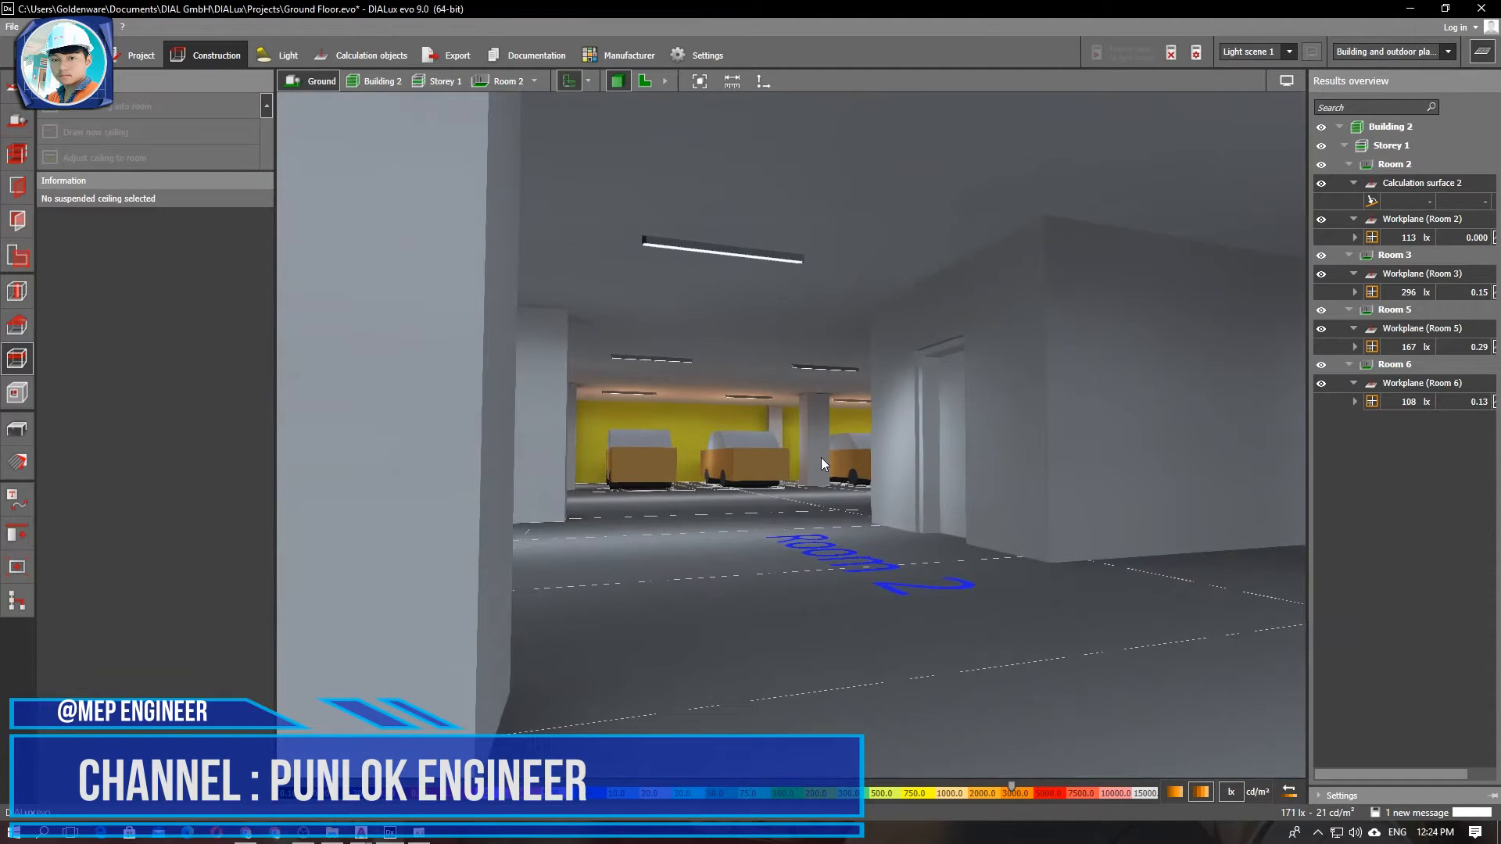
pyautogui.scroll(-3, 820, 457)
pyautogui.moveTo(776, 472); pyautogui.dragTo(677, 499, button='right')
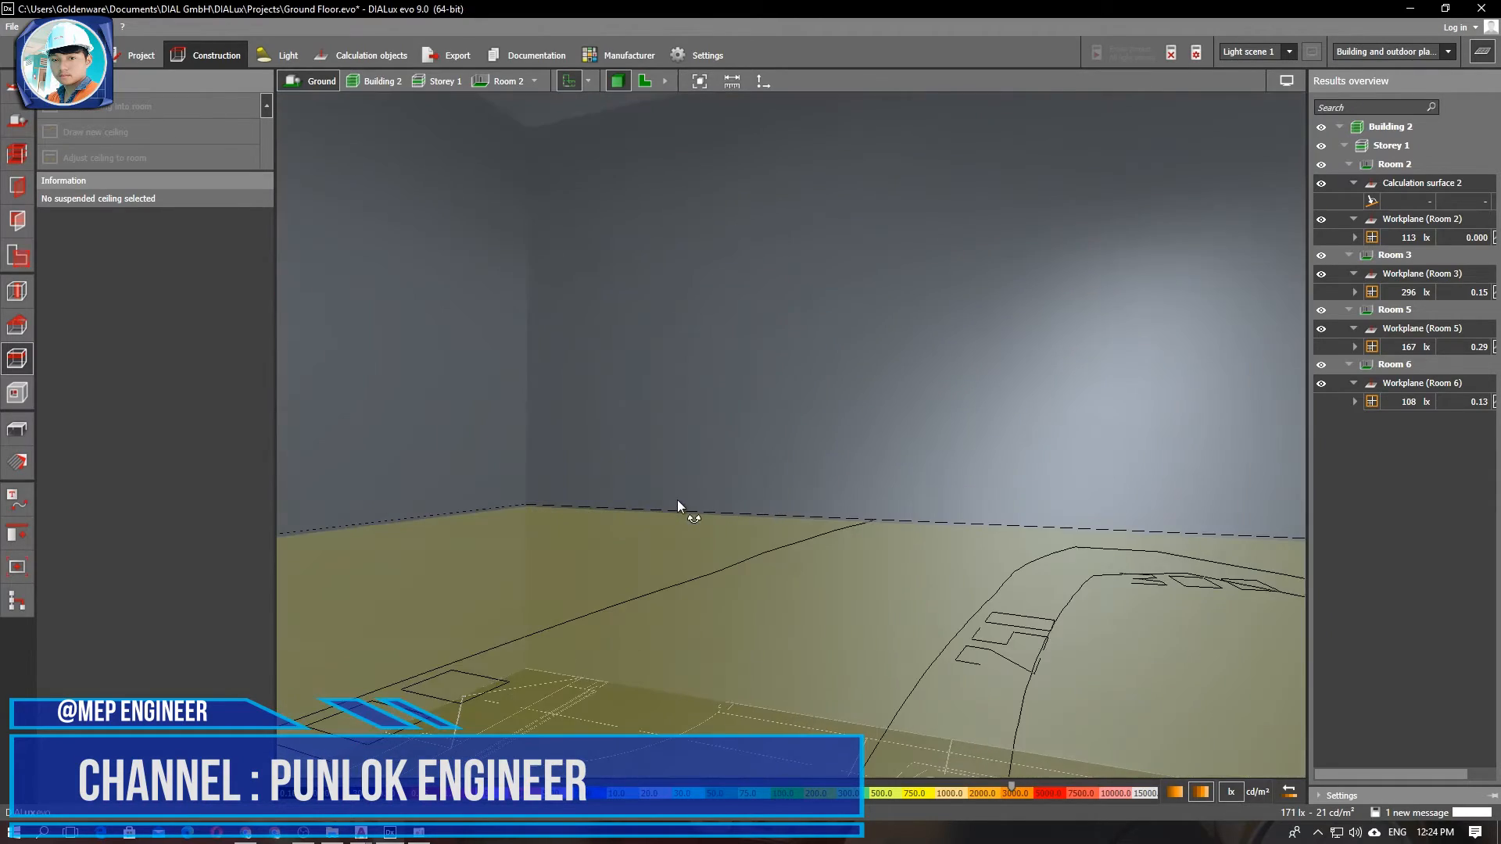
pyautogui.scroll(3, 677, 499)
pyautogui.moveTo(288, 524); pyautogui.dragTo(685, 504, button='right')
pyautogui.scroll(-10, 684, 503)
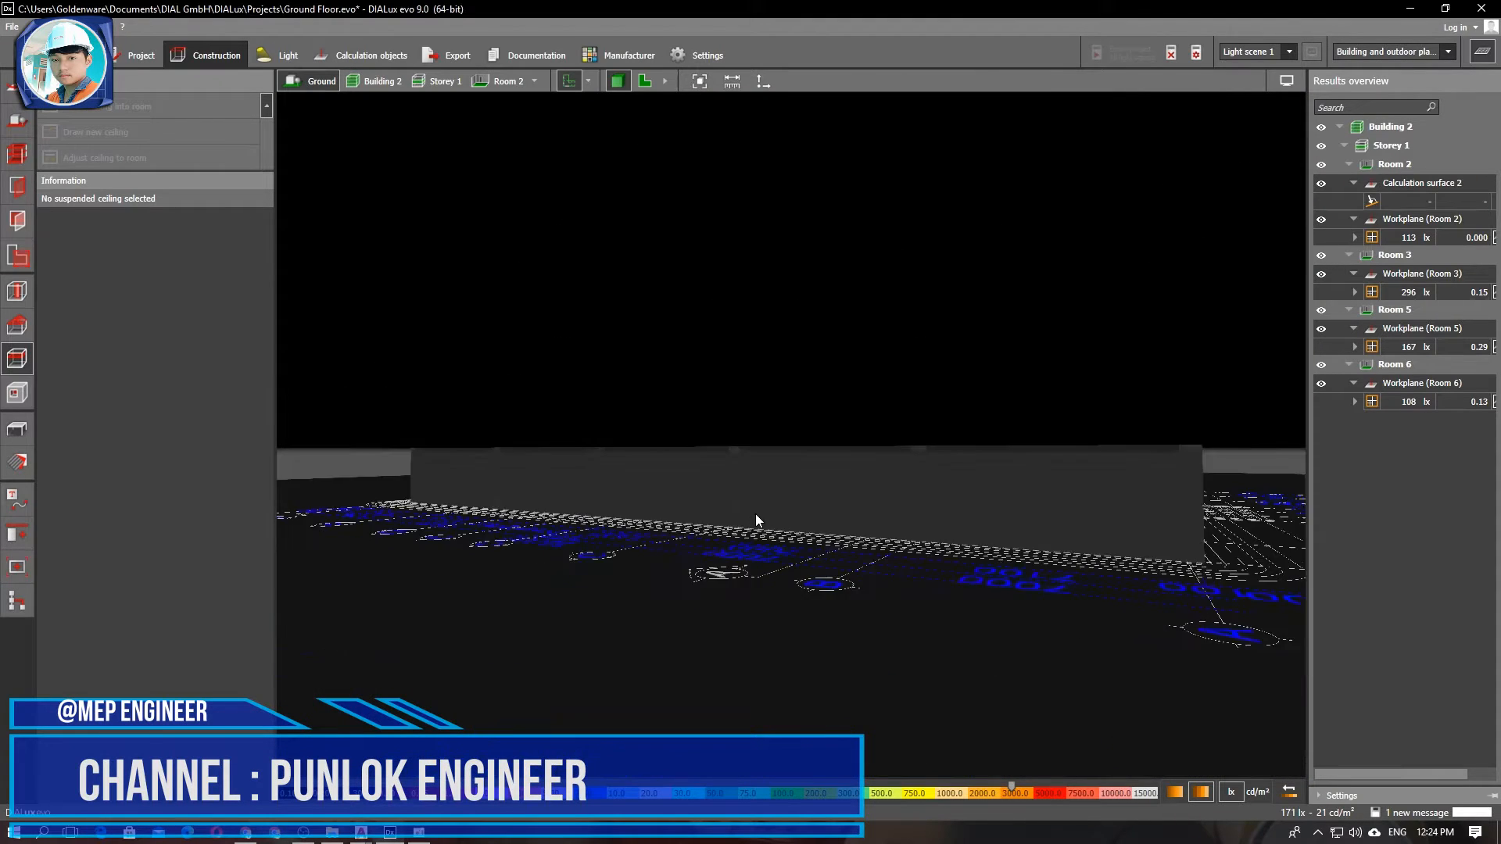
pyautogui.moveTo(870, 516); pyautogui.dragTo(727, 546, button='middle')
pyautogui.moveTo(727, 546); pyautogui.dragTo(683, 552, button='right')
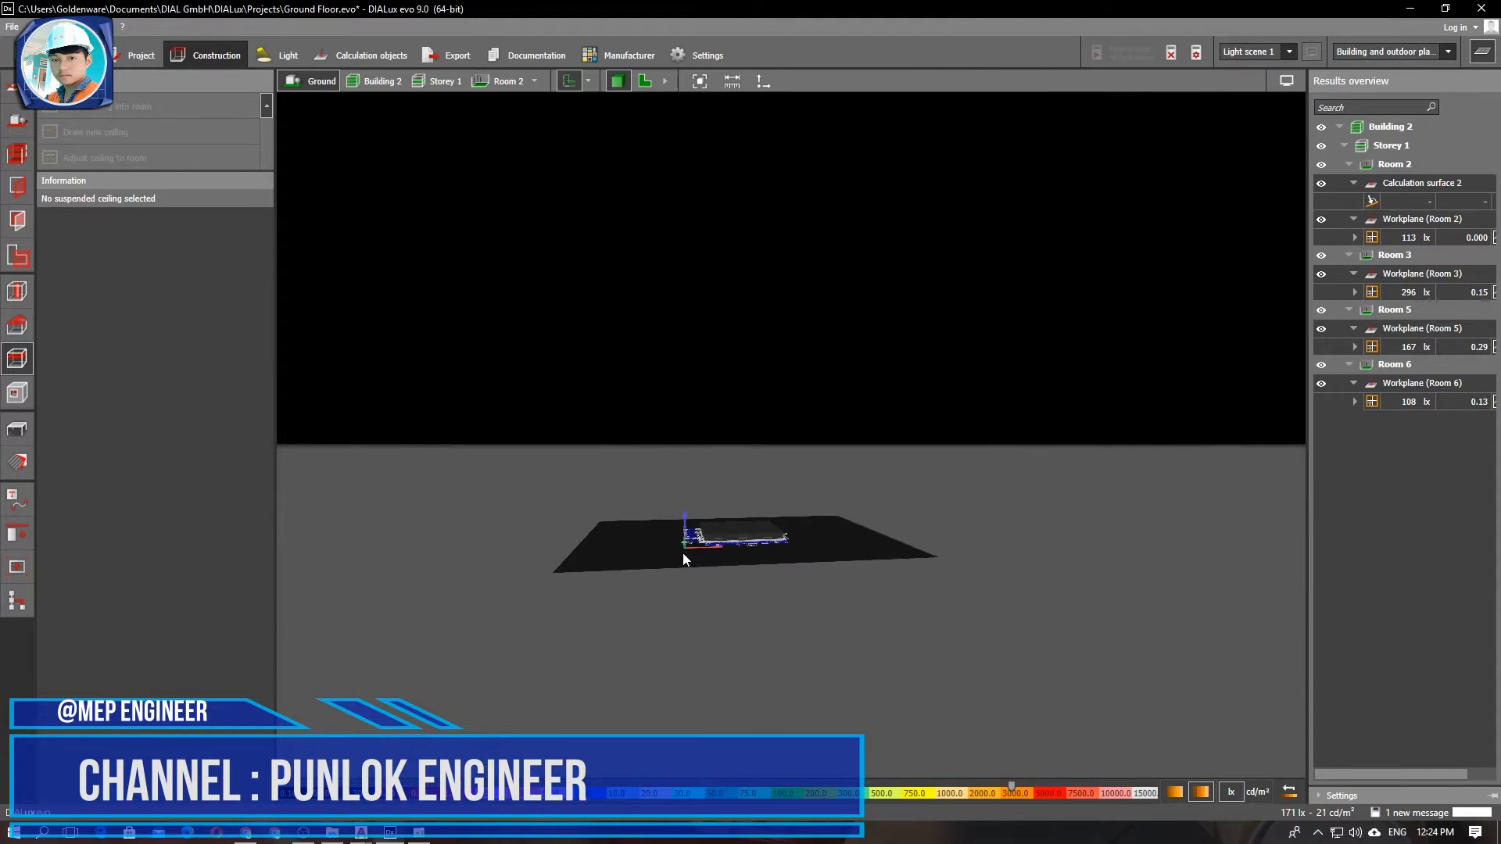
pyautogui.scroll(8, 777, 517)
pyautogui.scroll(3, 887, 350)
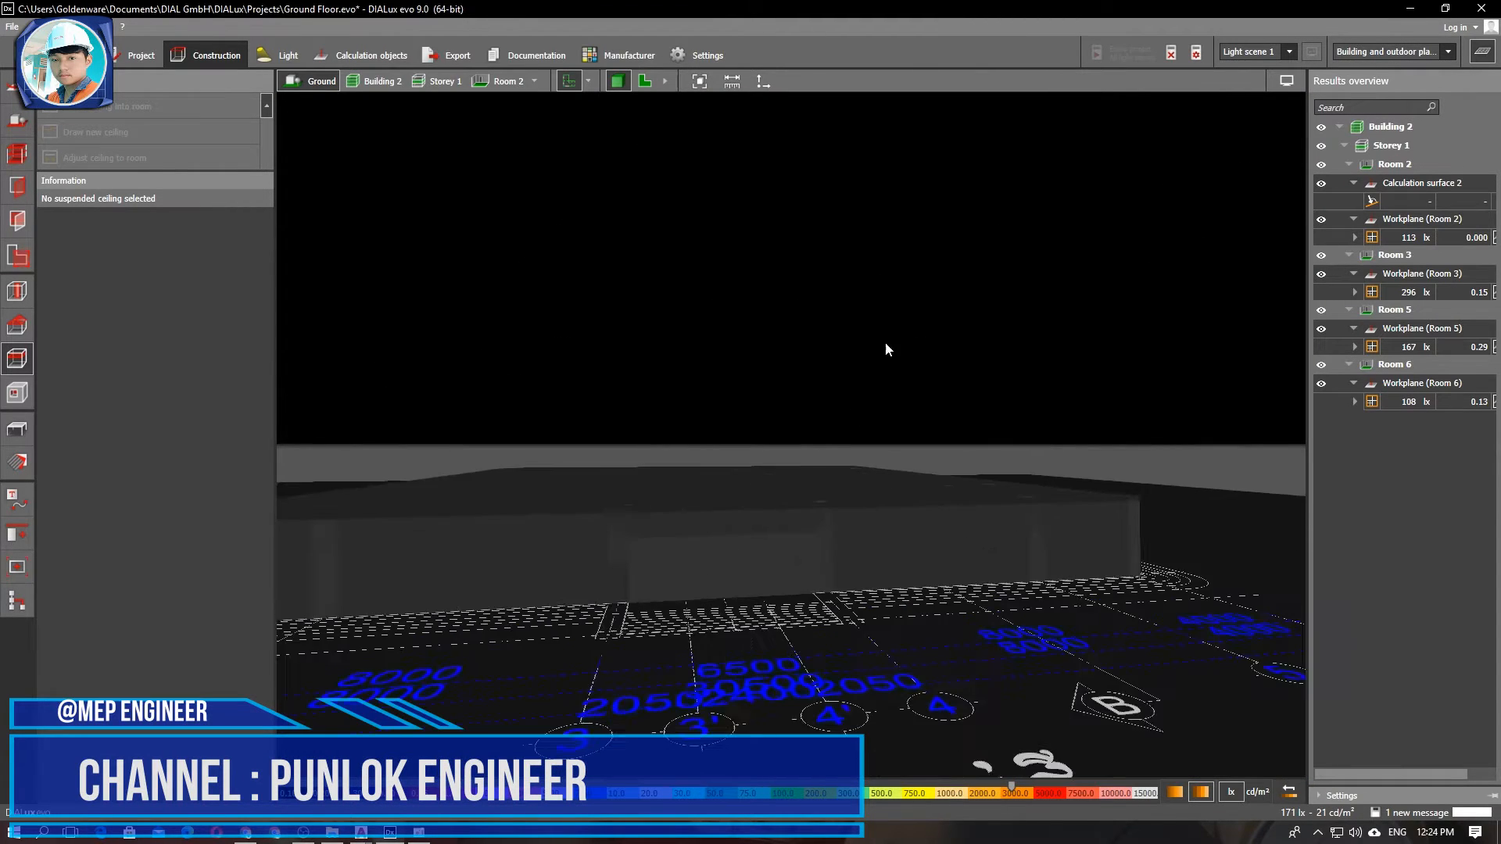
# Isolate Room 6 in 3D and inspect the light distribution on its workplane and walls.
pyautogui.click(534, 81)
pyautogui.click(559, 153)
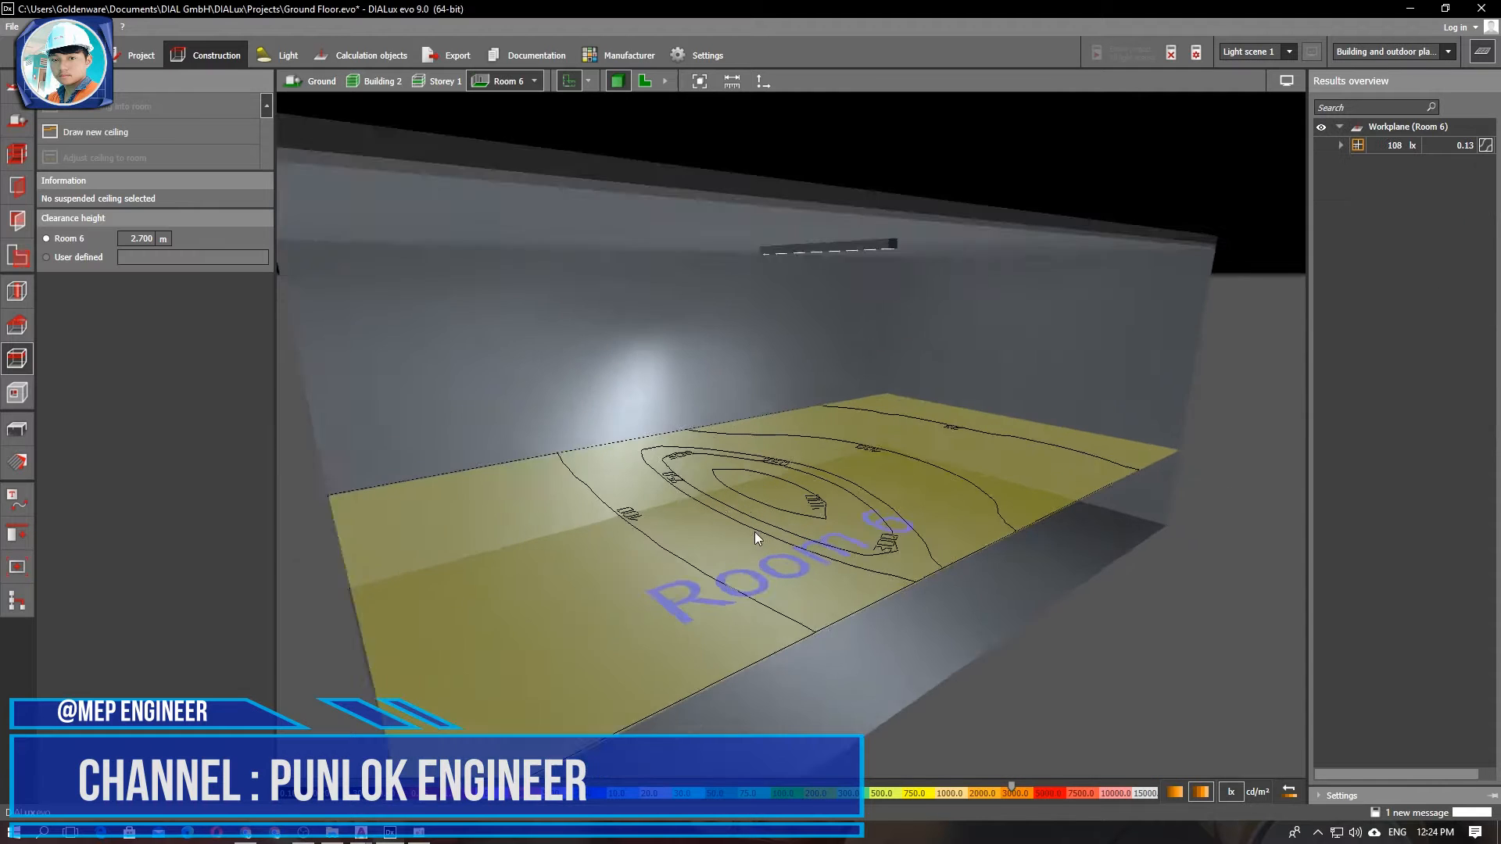
pyautogui.scroll(3, 780, 546)
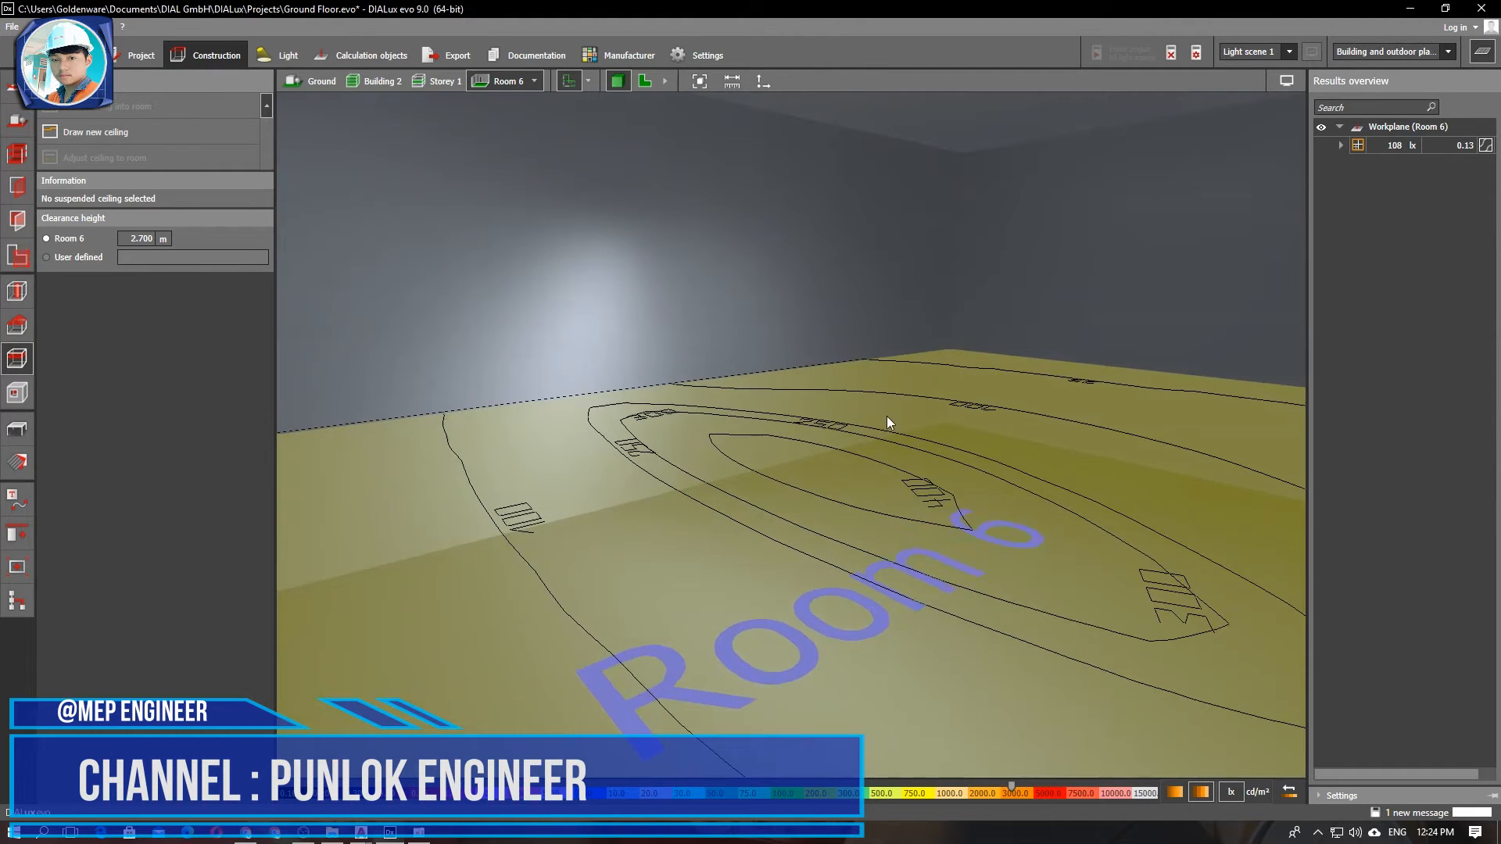
pyautogui.scroll(-3, 938, 512)
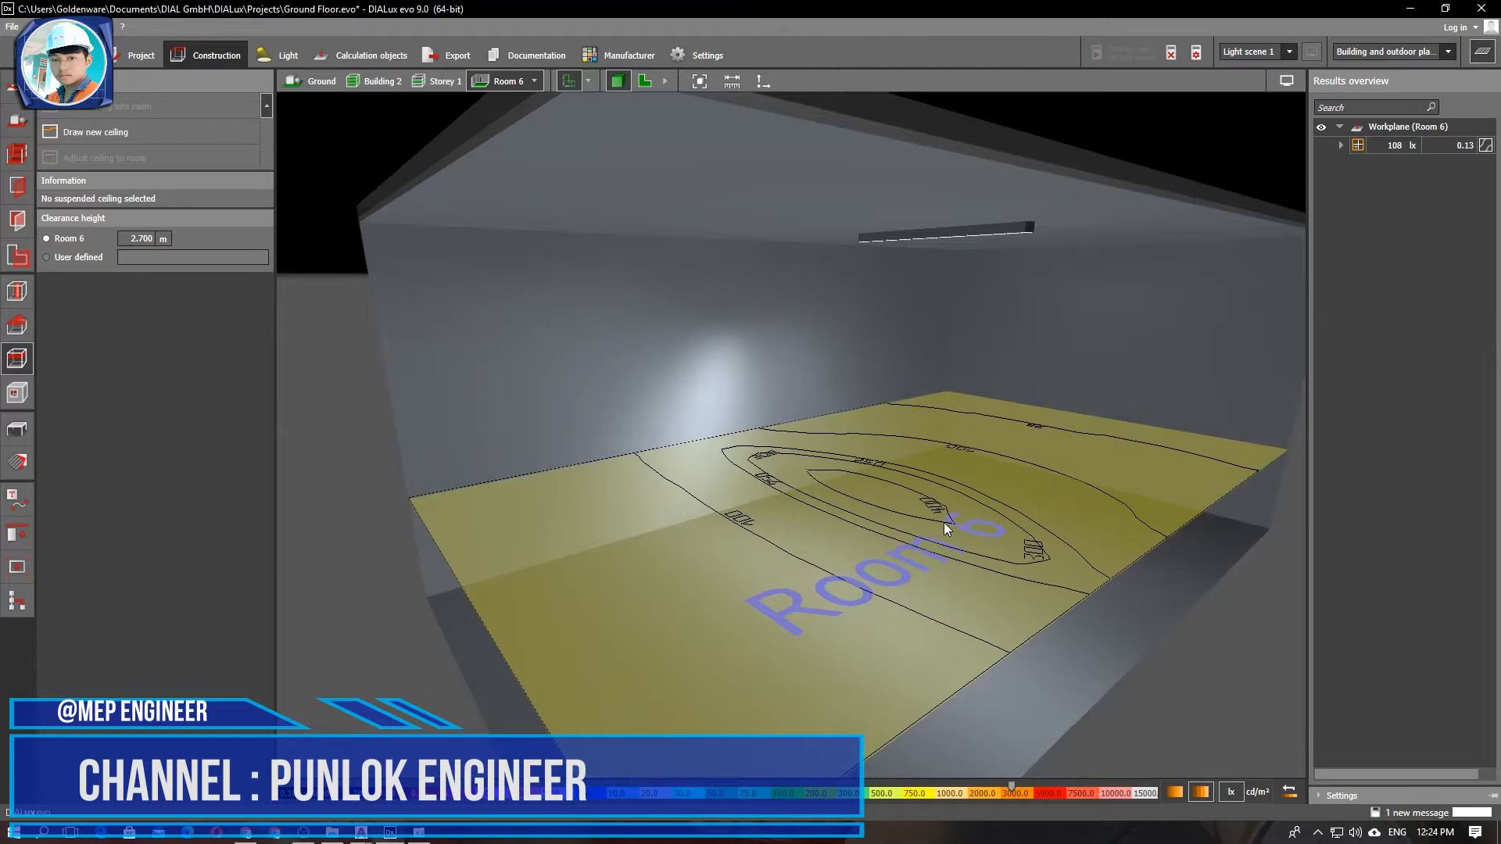
# Isolate Room 5 in 3D and inspect the isolines on its workplane up close.
pyautogui.click(535, 81)
pyautogui.click(553, 154)
pyautogui.click(530, 83)
pyautogui.click(553, 136)
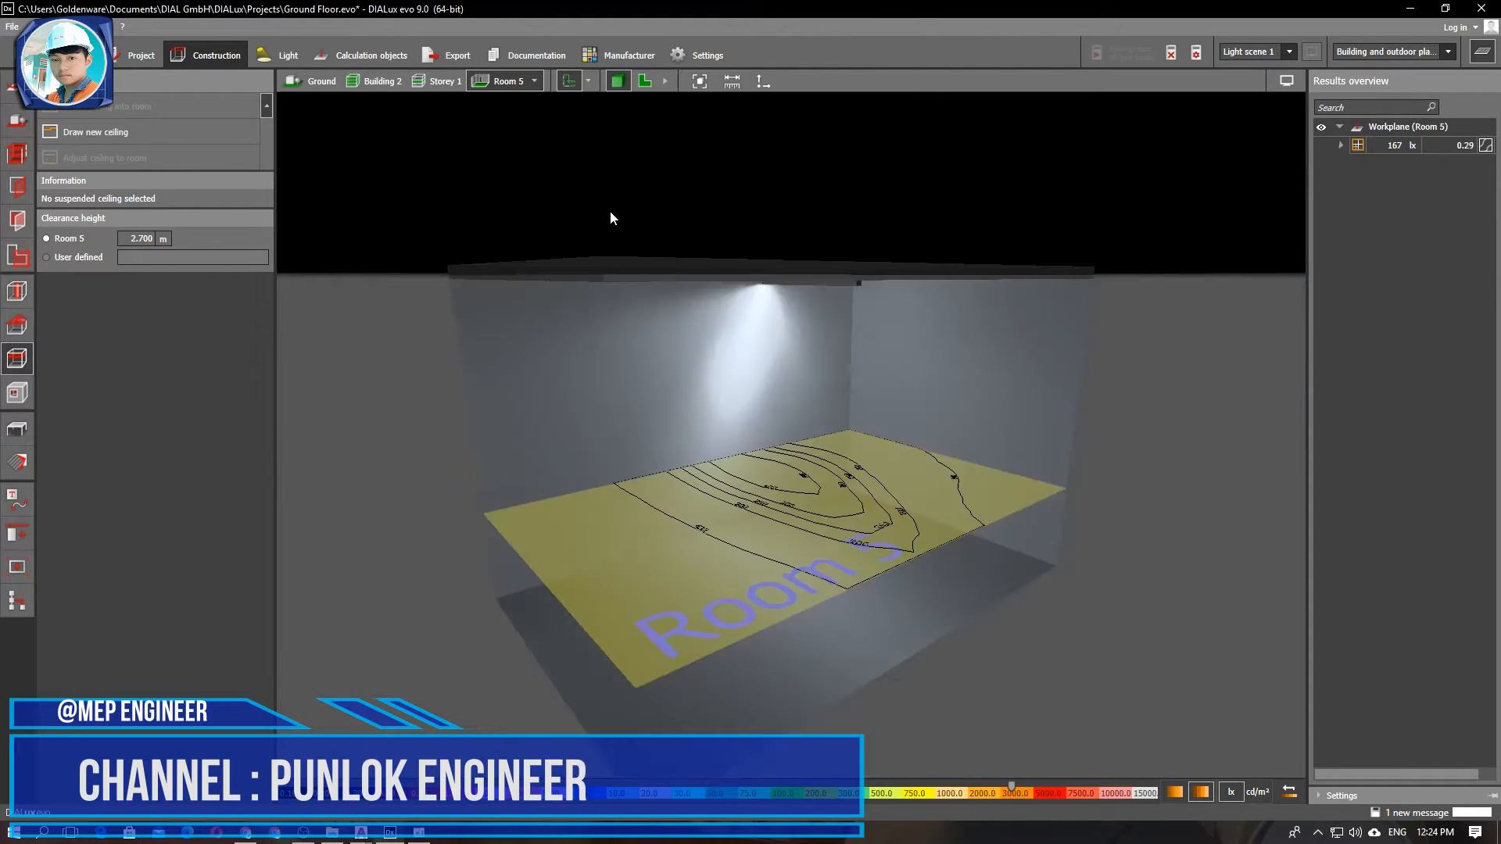
pyautogui.scroll(5, 824, 524)
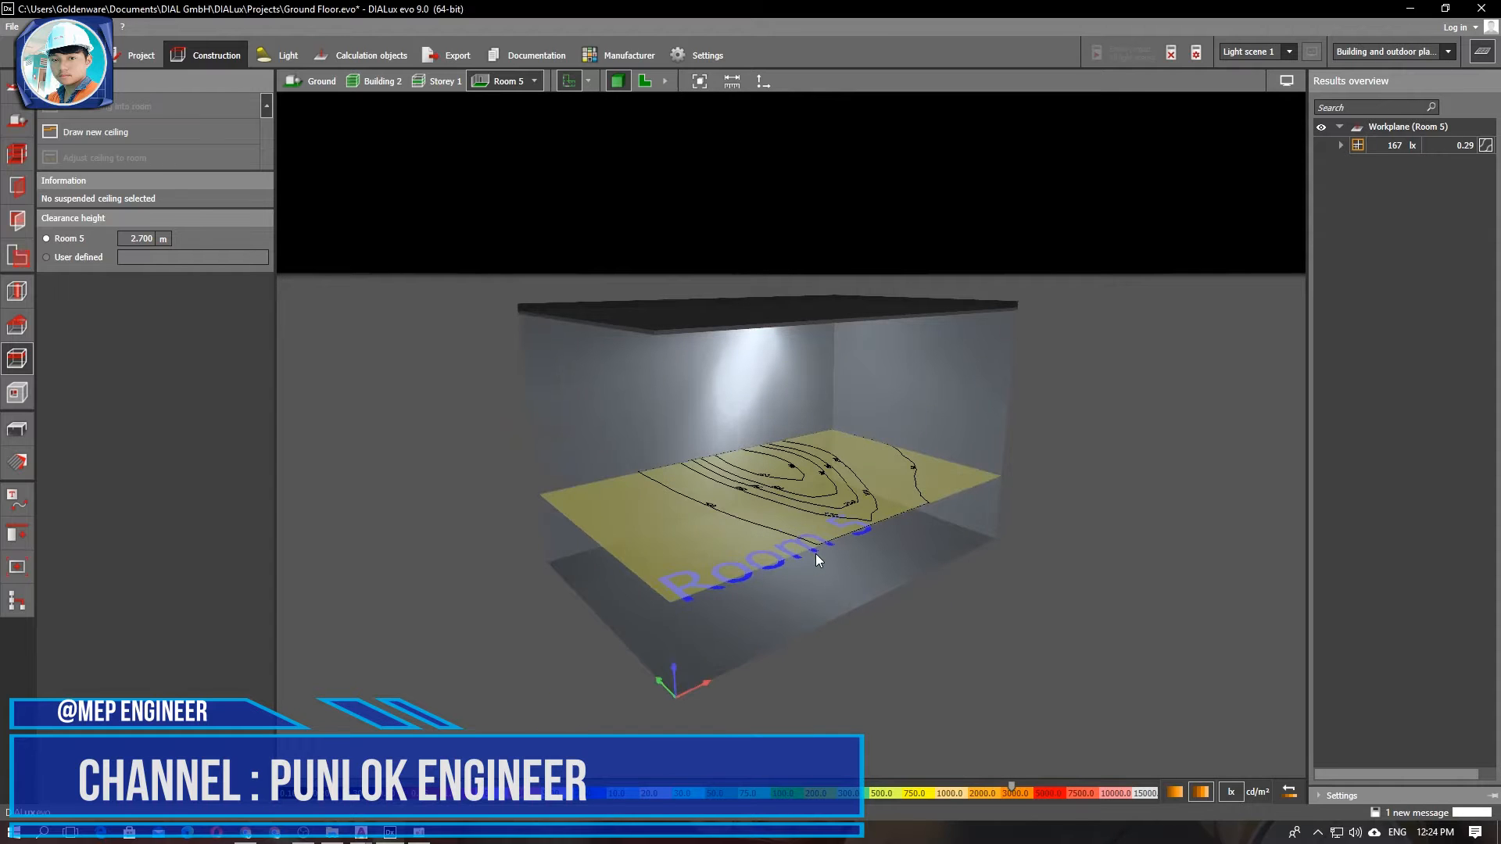
pyautogui.scroll(6, 815, 553)
pyautogui.scroll(3, 821, 486)
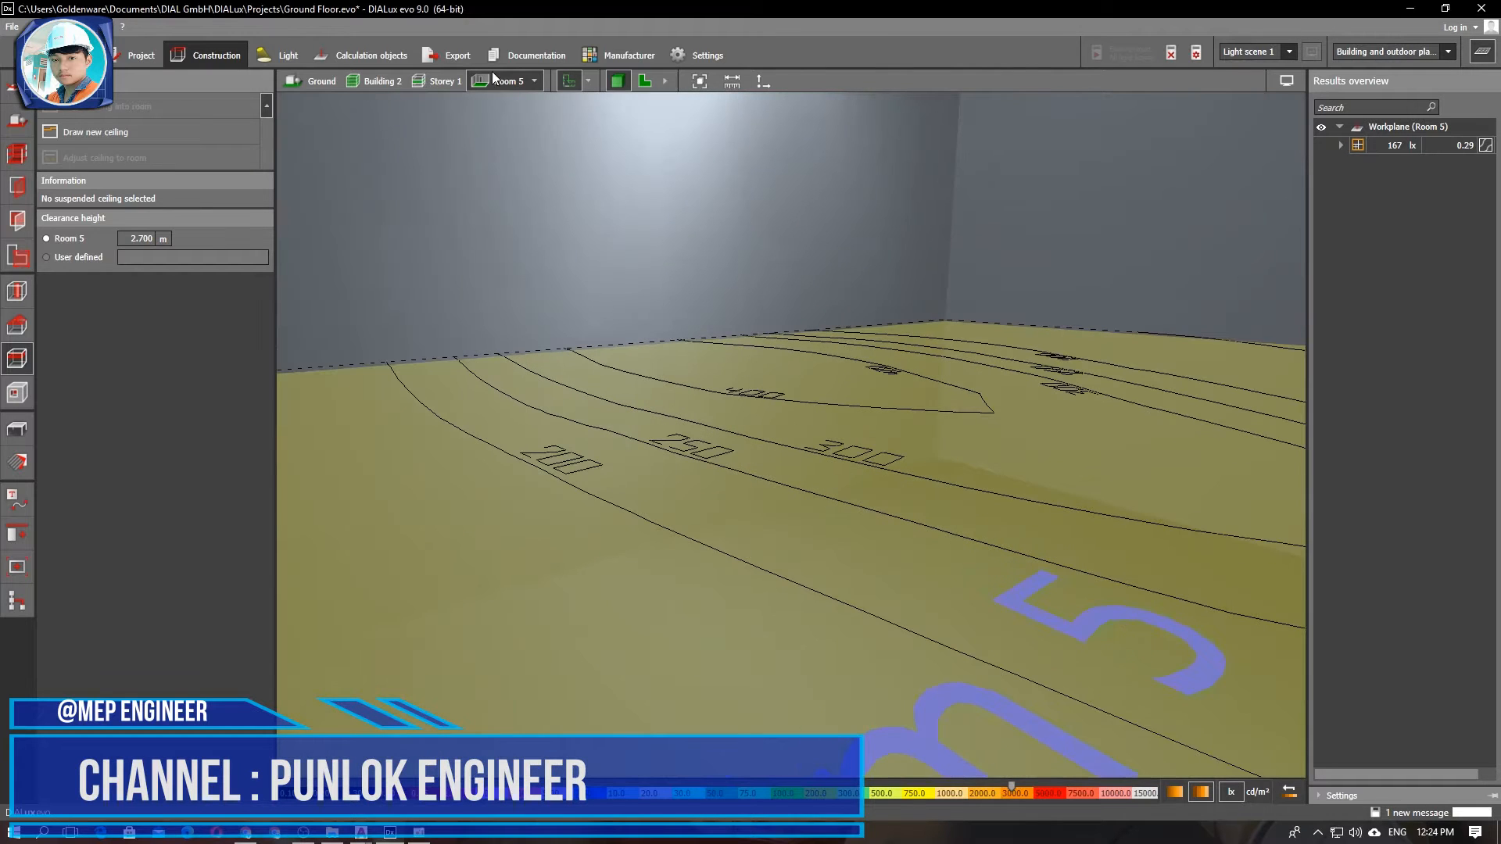
# Isolate Room 2 in 3D and inspect the lighting on the parked cars, columns and driving lanes.
pyautogui.click(538, 81)
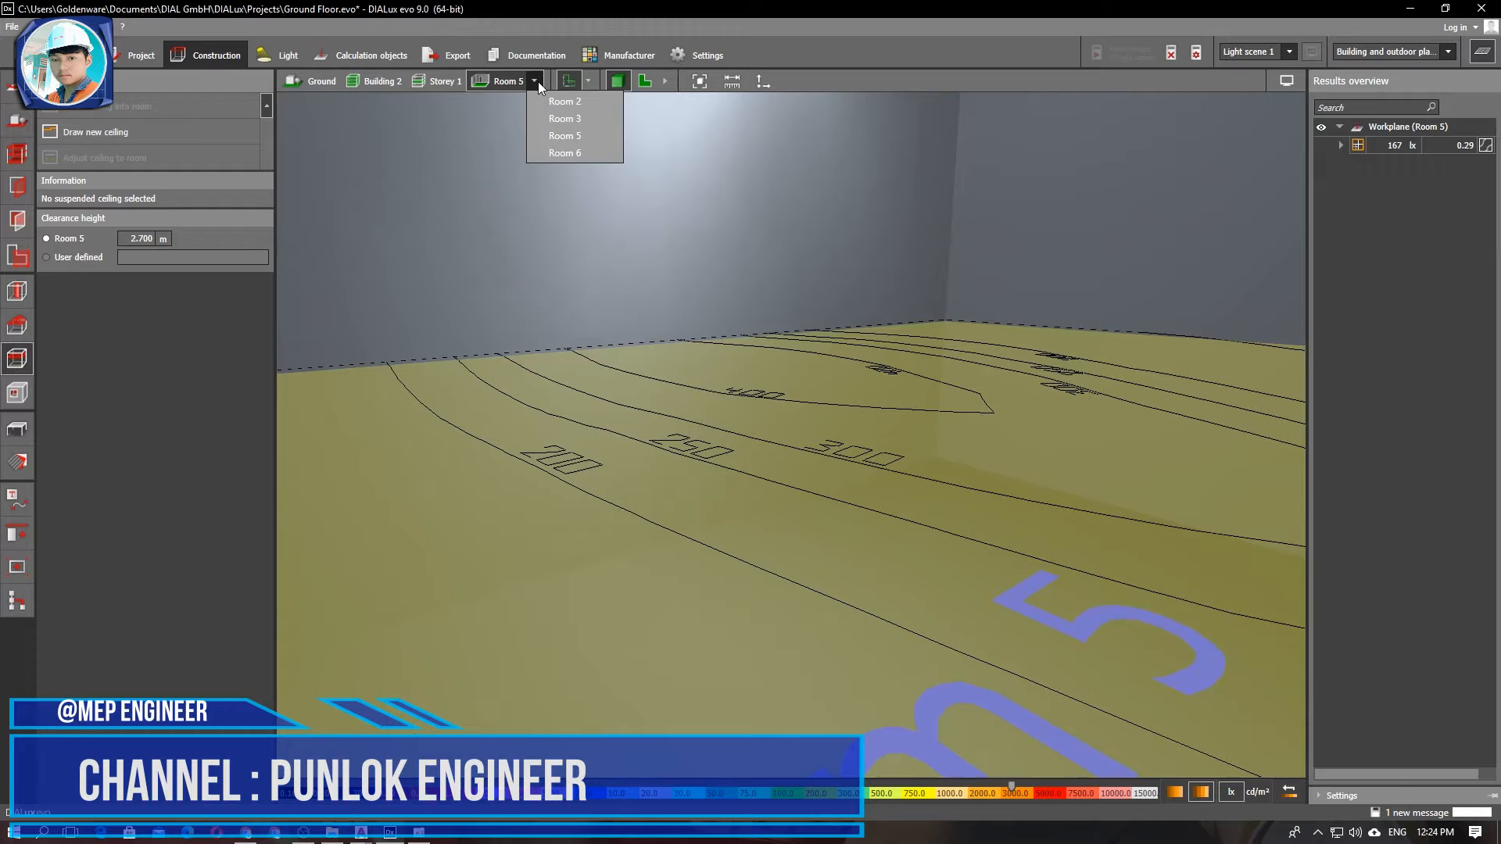
pyautogui.click(537, 81)
pyautogui.click(537, 82)
pyautogui.click(552, 102)
pyautogui.scroll(5, 807, 628)
pyautogui.scroll(-6, 808, 630)
pyautogui.moveTo(816, 627); pyautogui.dragTo(821, 514, button='right')
pyautogui.scroll(5, 787, 449)
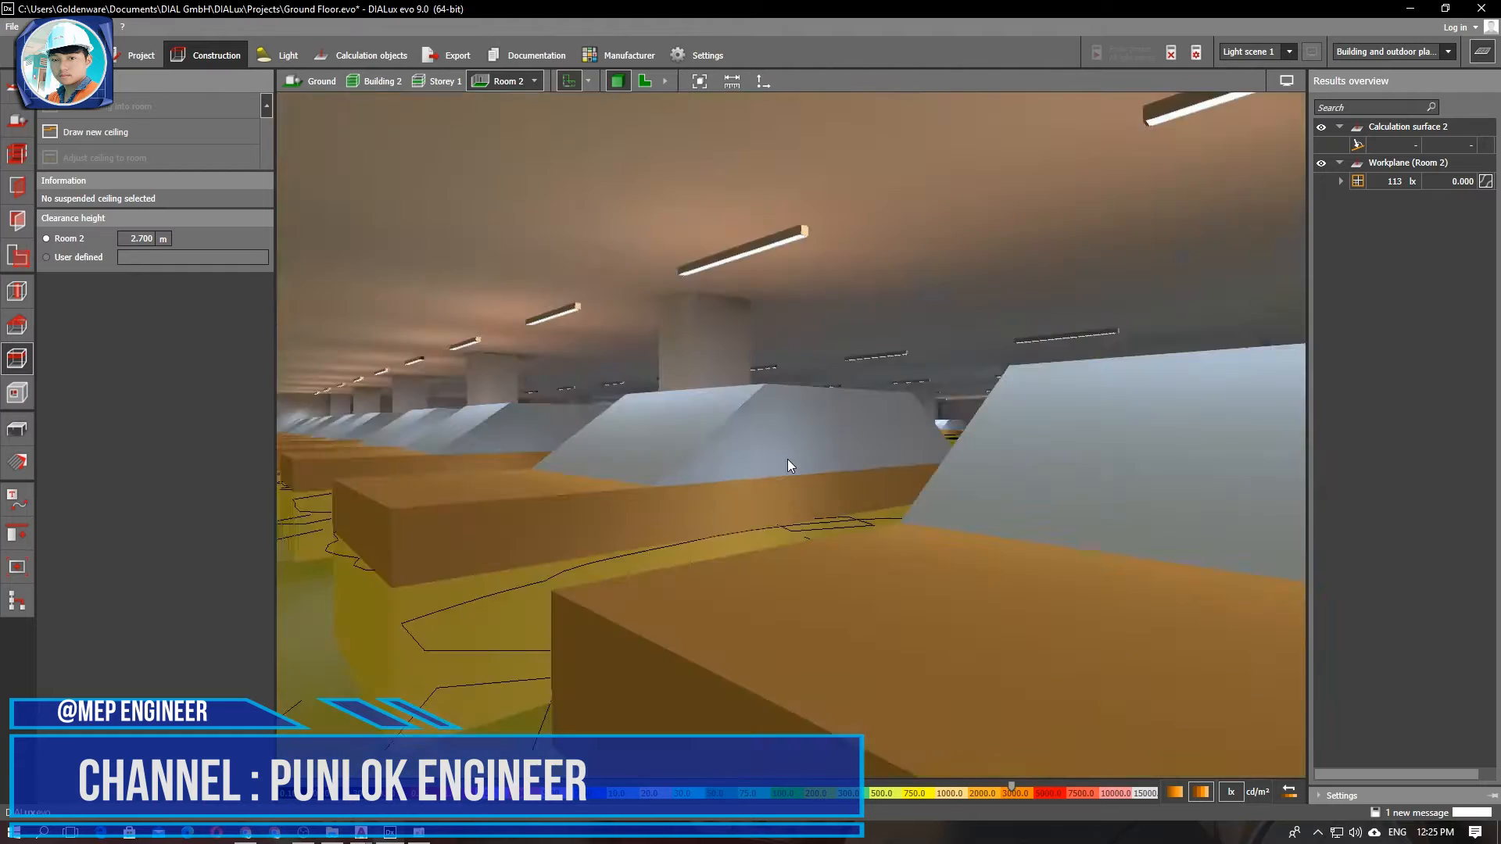
pyautogui.scroll(-3, 793, 460)
pyautogui.moveTo(1159, 473); pyautogui.dragTo(916, 467, button='right')
pyautogui.click(419, 833)
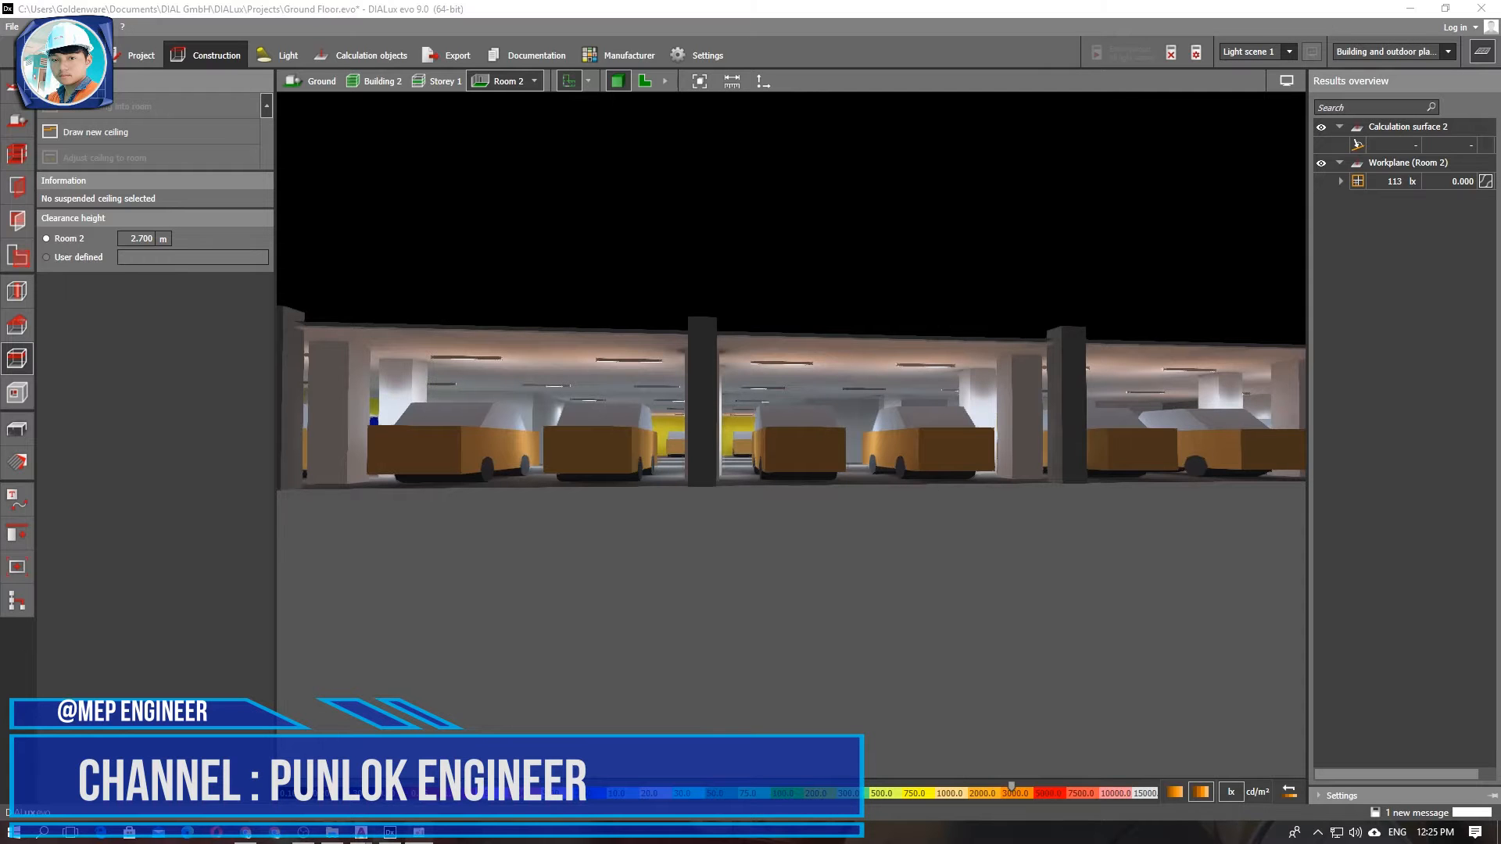
pyautogui.moveTo(905, 478); pyautogui.dragTo(772, 489, button='right')
pyautogui.scroll(3, 772, 489)
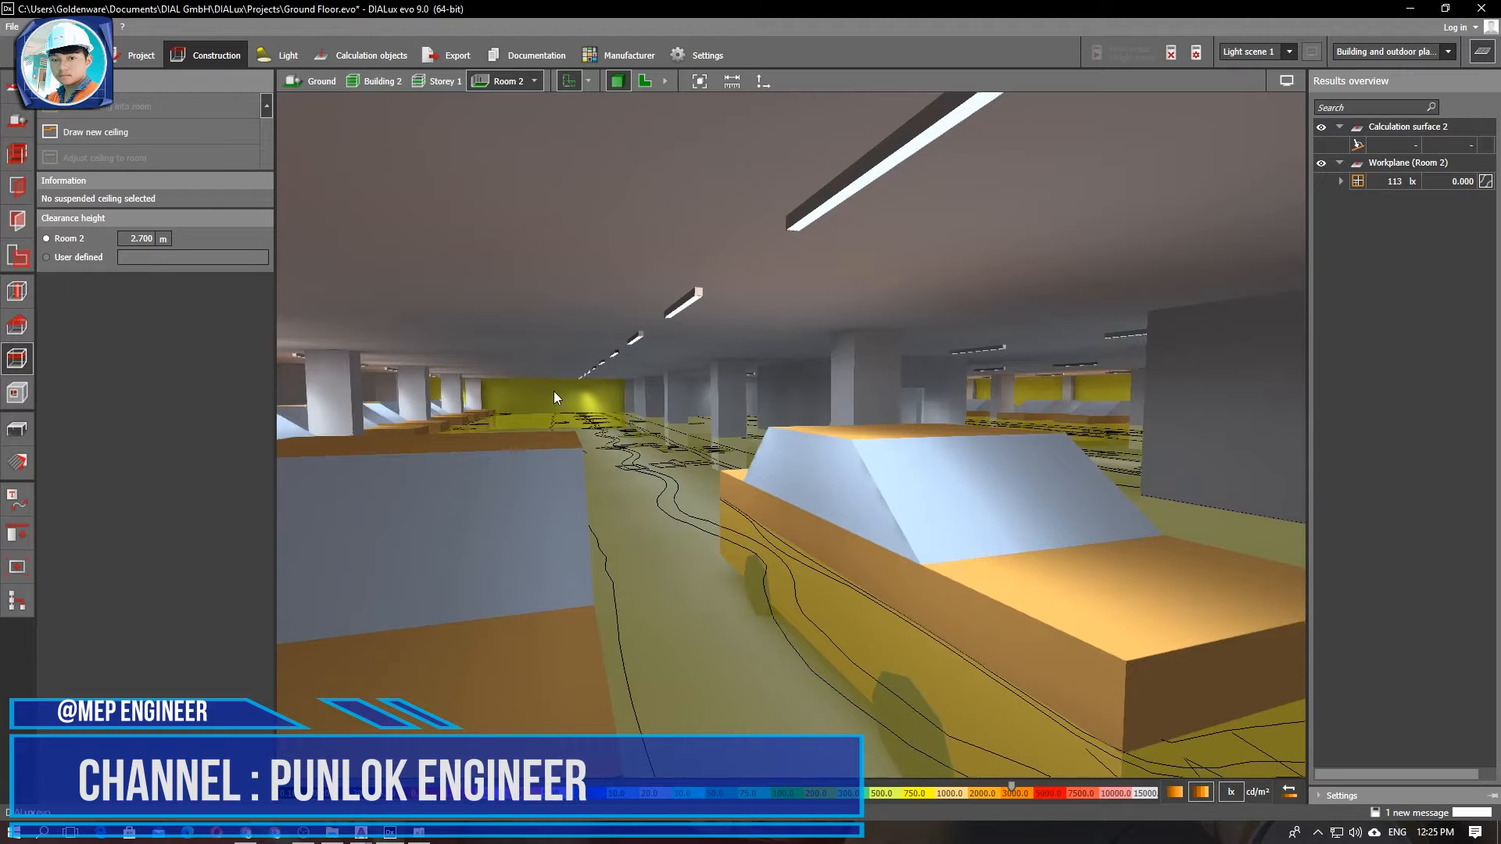
pyautogui.scroll(4, 957, 389)
pyautogui.scroll(-2, 848, 484)
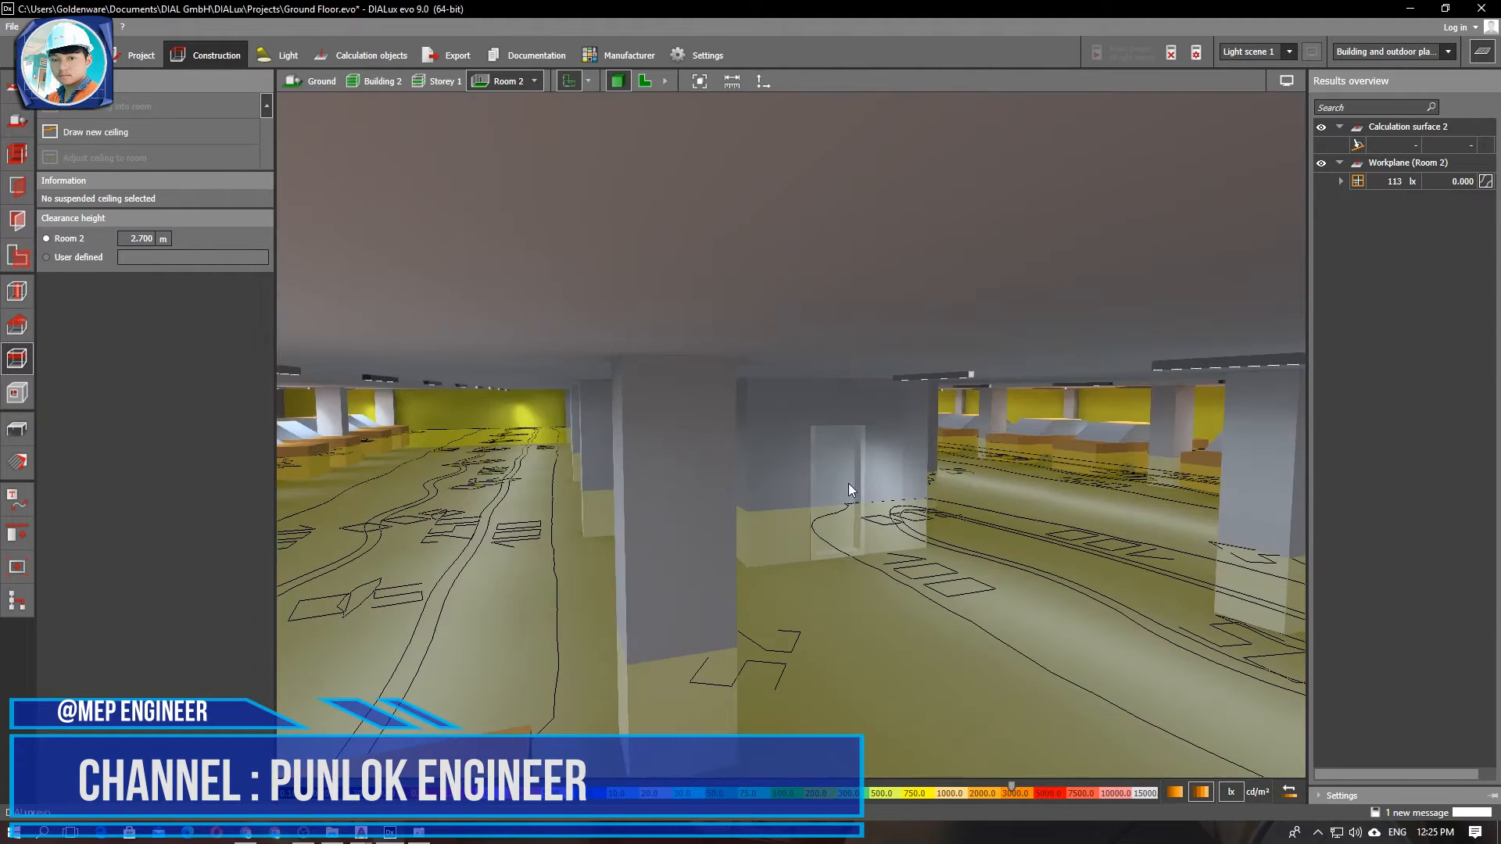
# Switch to the Plan12 scale 250 drawing in AutoCAD and review the ground floor parking layout.
pyautogui.click(362, 837)
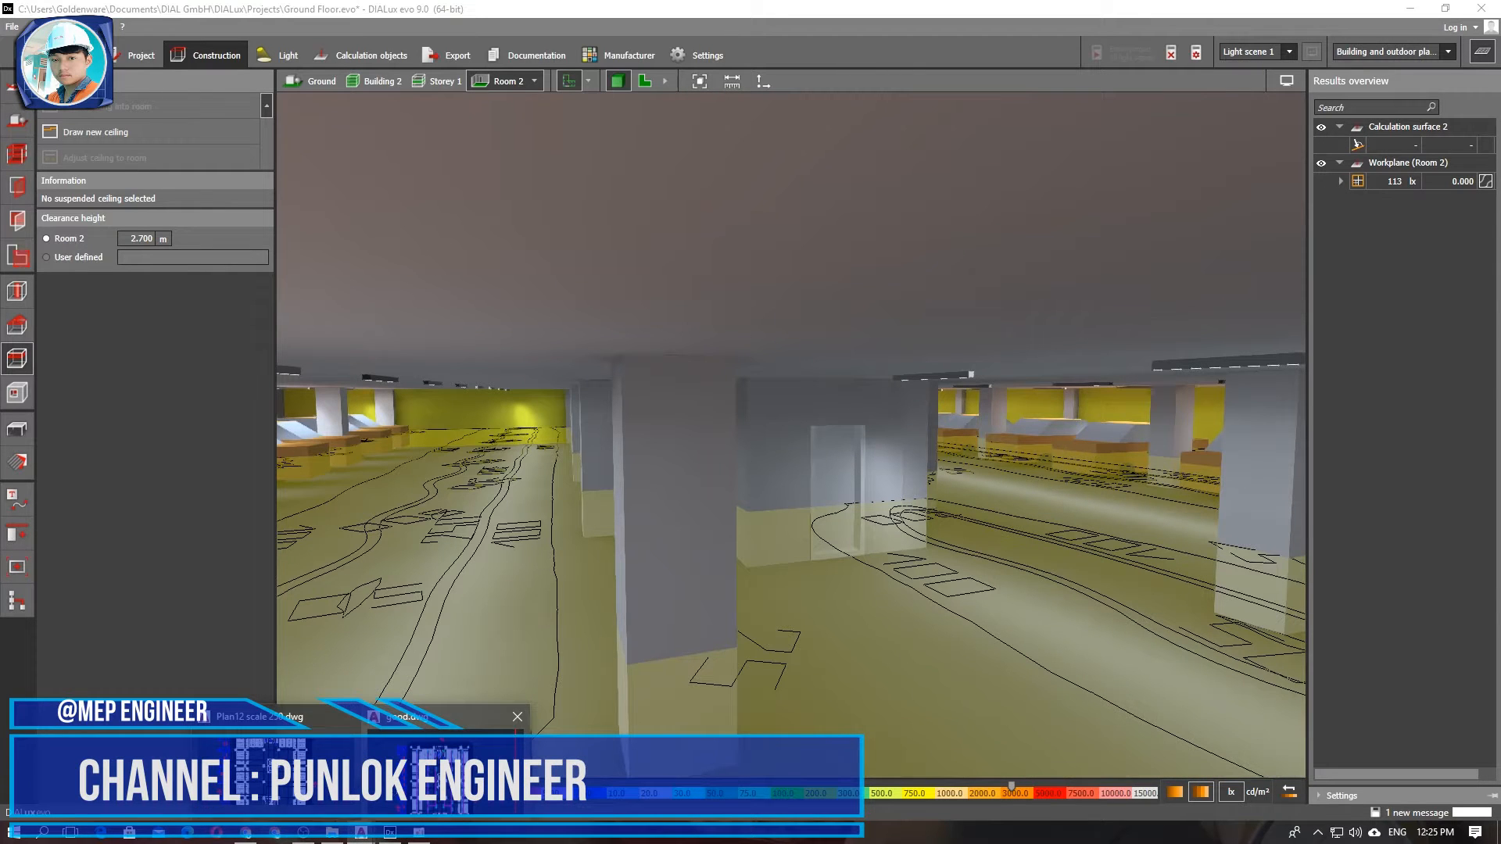
pyautogui.click(258, 751)
pyautogui.scroll(4, 688, 509)
pyautogui.scroll(4, 730, 381)
pyautogui.scroll(-5, 732, 382)
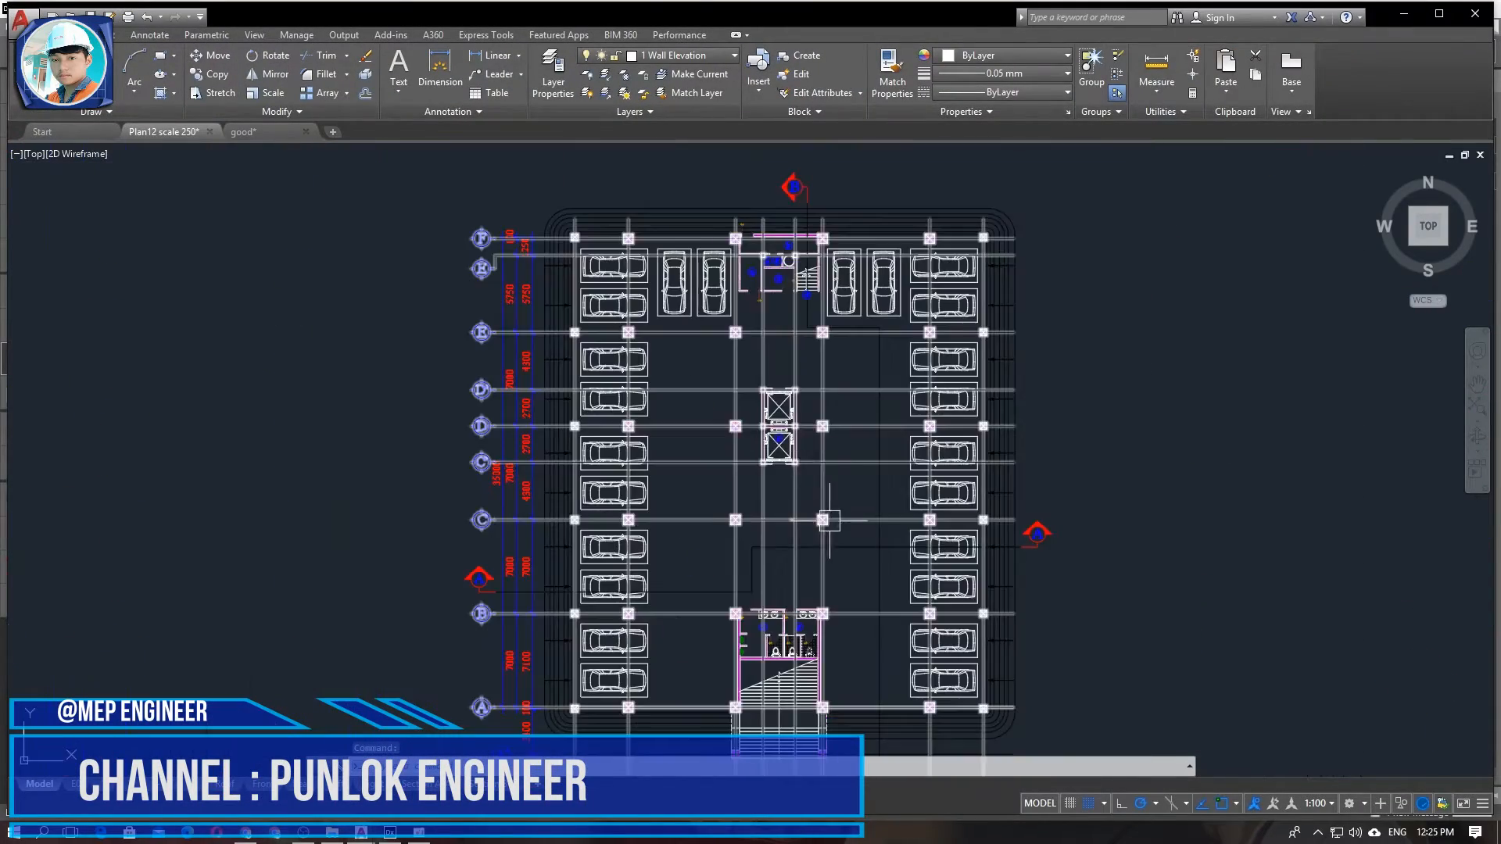
pyautogui.scroll(7, 694, 458)
pyautogui.scroll(-8, 866, 422)
pyautogui.click(1029, 288)
pyautogui.click(616, 552)
pyautogui.scroll(-2, 920, 374)
pyautogui.moveTo(960, 468); pyautogui.dragTo(783, 530, button='middle')
pyautogui.click(1239, 319)
pyautogui.rightClick(1231, 338)
pyautogui.rightClick(1199, 393)
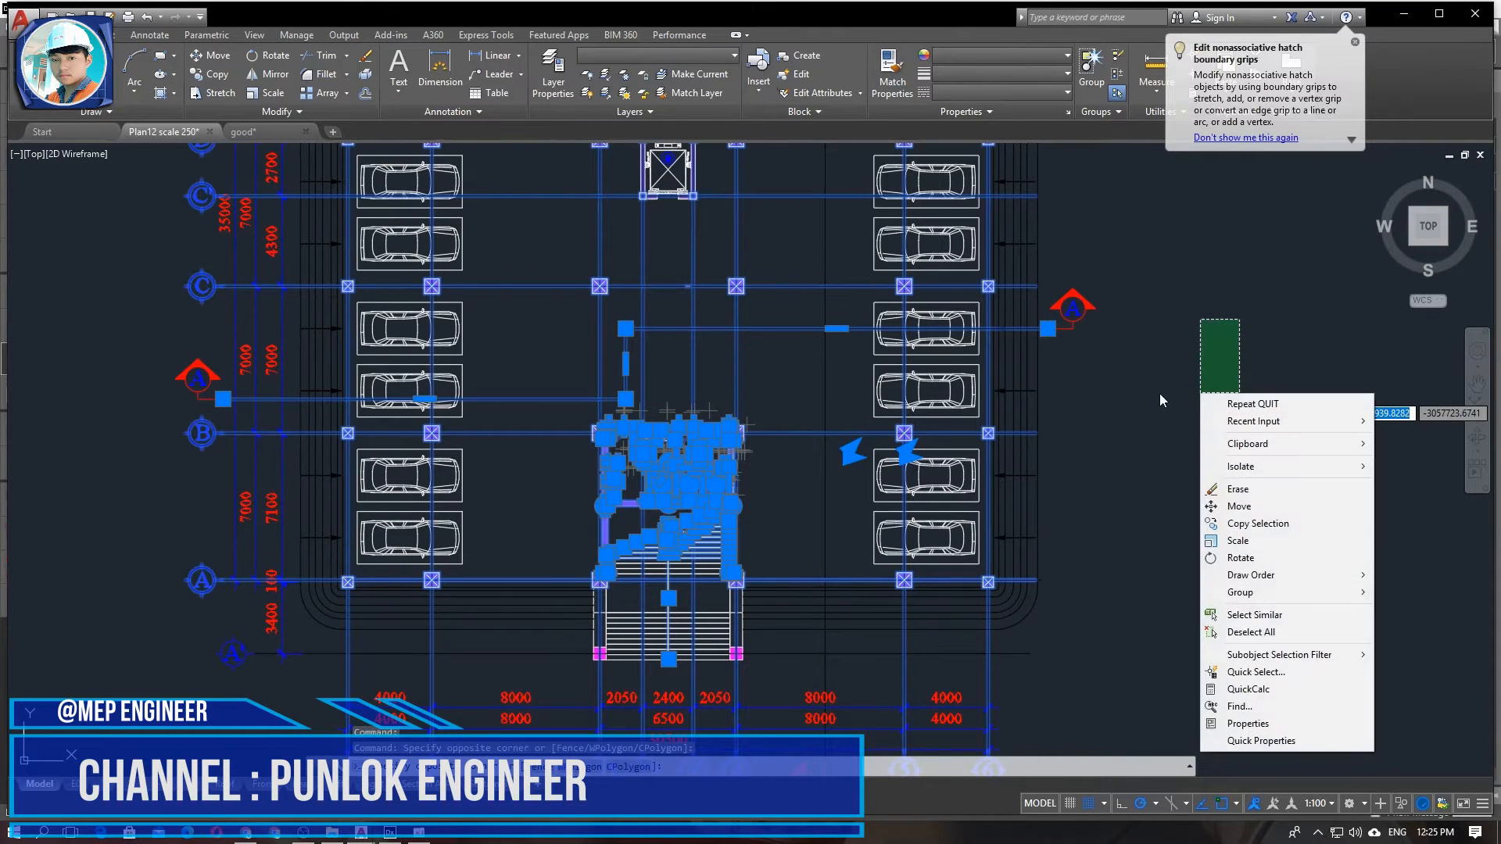
pyautogui.press('Escape')
pyautogui.press('Escape')
# Examine the stair and service rooms, the lift core and the parking bays in the AutoCAD plan.
pyautogui.scroll(4, 1084, 301)
pyautogui.scroll(-6, 1082, 313)
pyautogui.scroll(8, 924, 504)
pyautogui.scroll(-8, 924, 508)
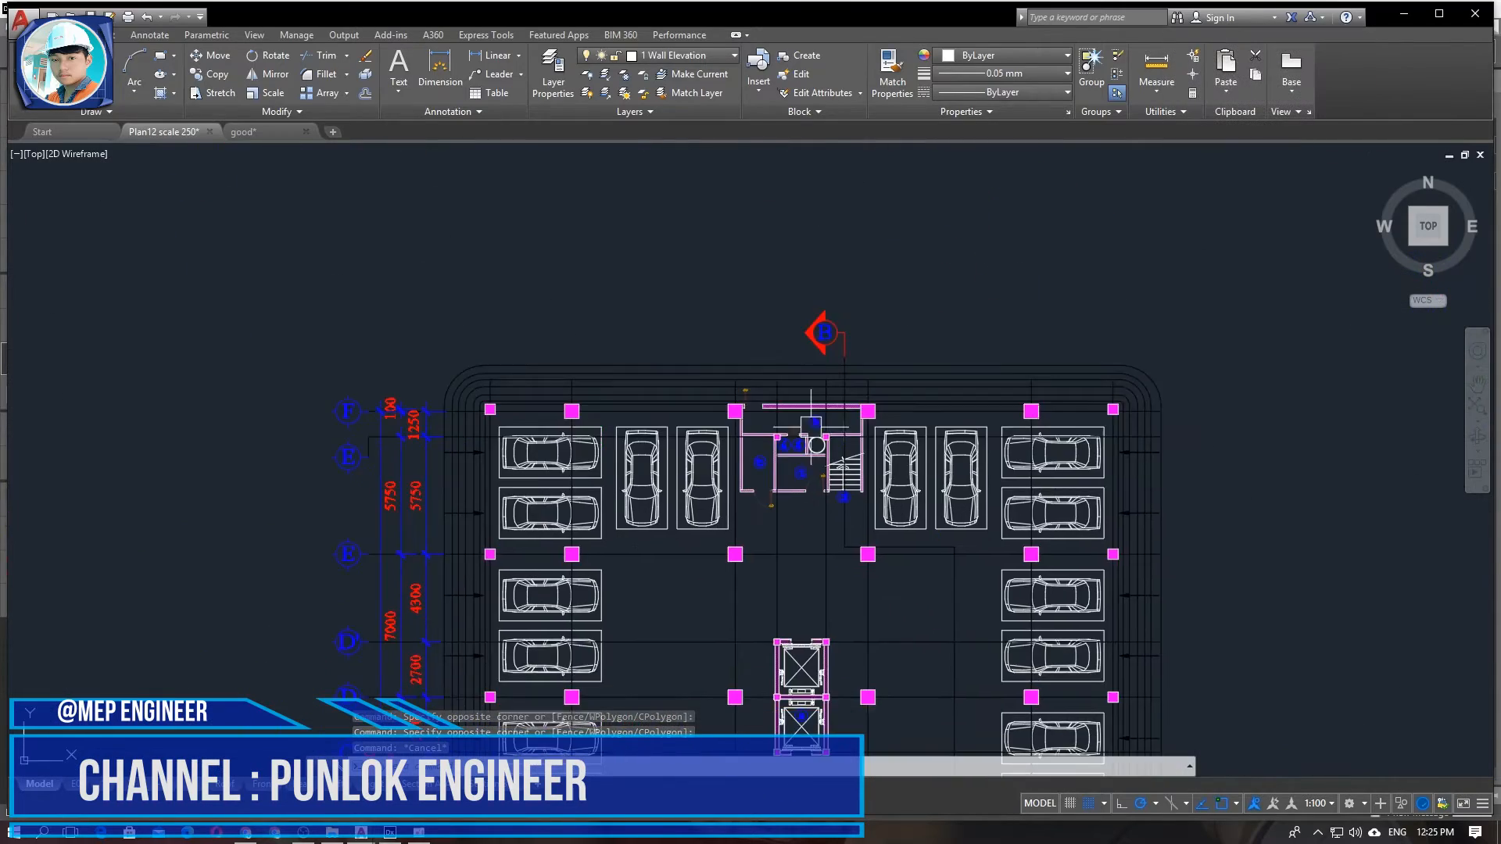
pyautogui.scroll(9, 829, 489)
pyautogui.scroll(-2, 766, 515)
pyautogui.scroll(-8, 751, 461)
pyautogui.scroll(8, 636, 445)
pyautogui.scroll(2, 709, 508)
pyautogui.moveTo(709, 507); pyautogui.dragTo(881, 413, button='middle')
pyautogui.scroll(-8, 881, 422)
pyautogui.moveTo(910, 531)
pyautogui.mouseDown(button='middle')
pyautogui.moveTo(834, 419)
pyautogui.moveTo(735, 627)
pyautogui.mouseUp(button='middle')
pyautogui.scroll(2, 864, 540)
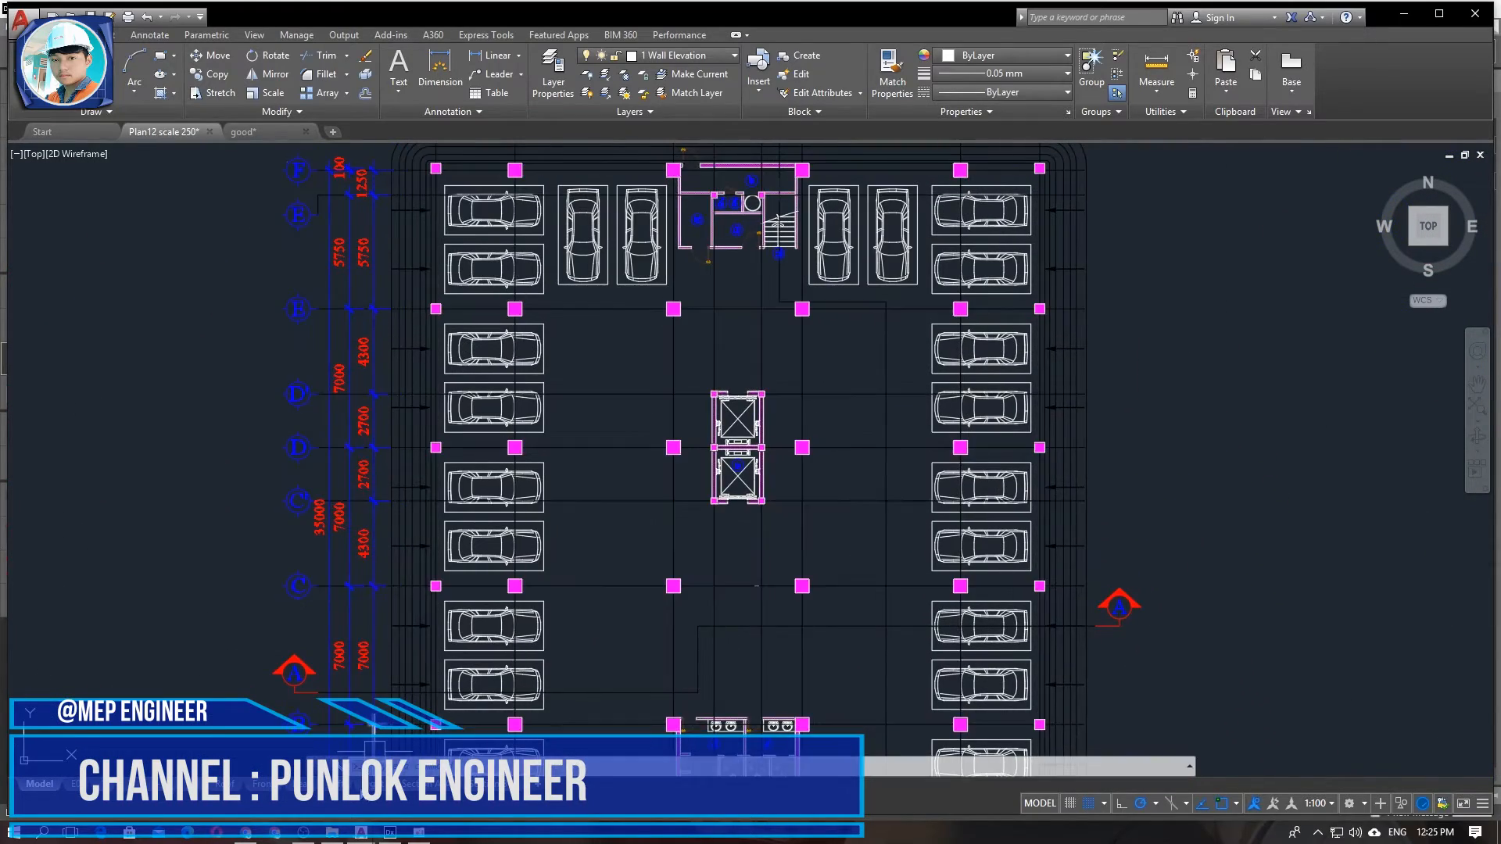
# Switch back to DIALux evo and examine Room 2's isolines in plan view around the cars, columns and central core.
pyautogui.click(388, 833)
pyautogui.scroll(-6, 730, 481)
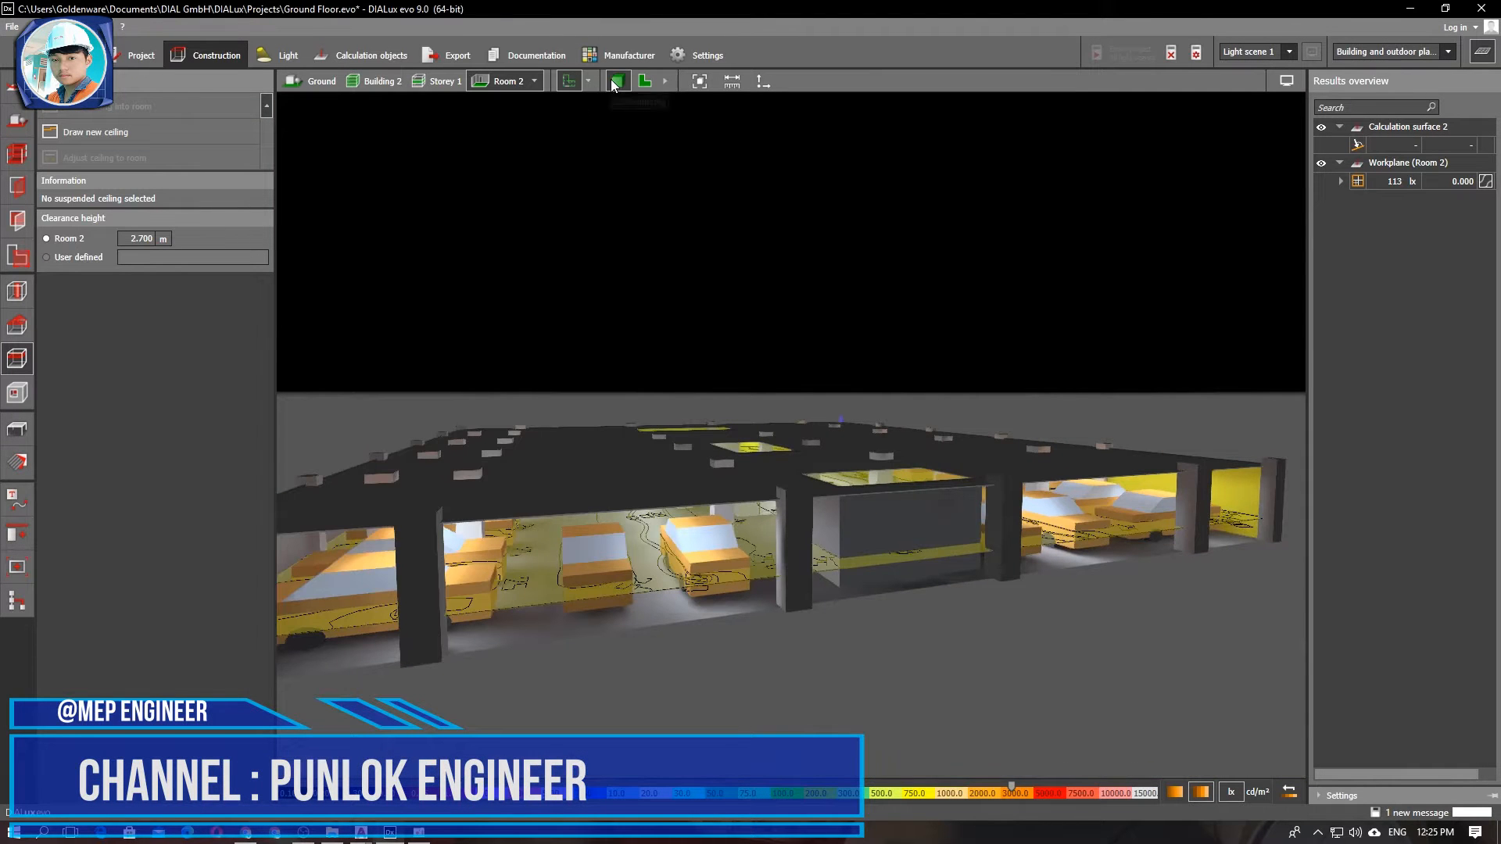
pyautogui.click(642, 82)
pyautogui.scroll(4, 828, 331)
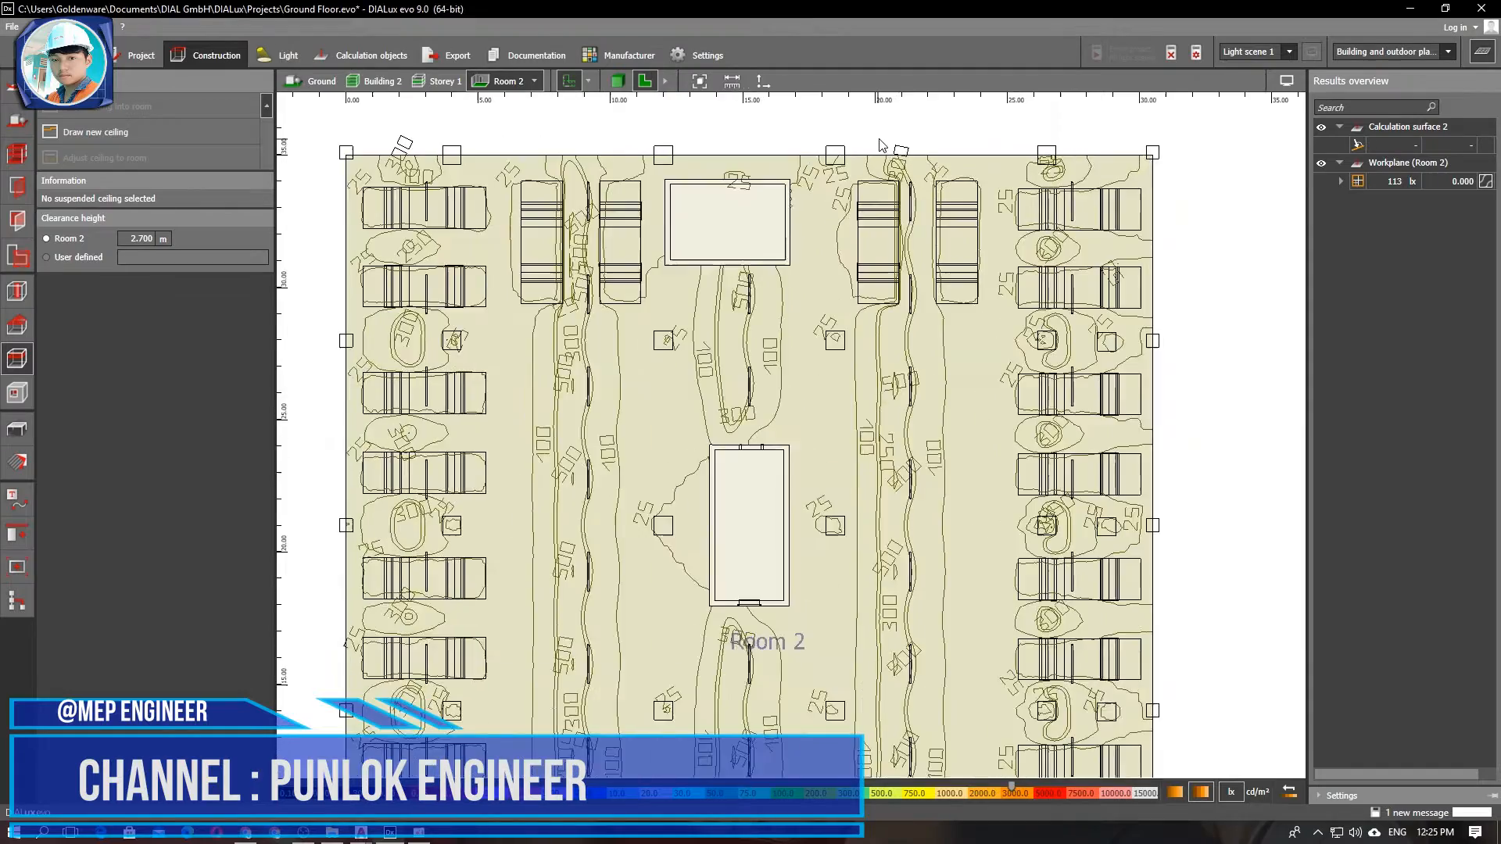
pyautogui.scroll(-2, 824, 214)
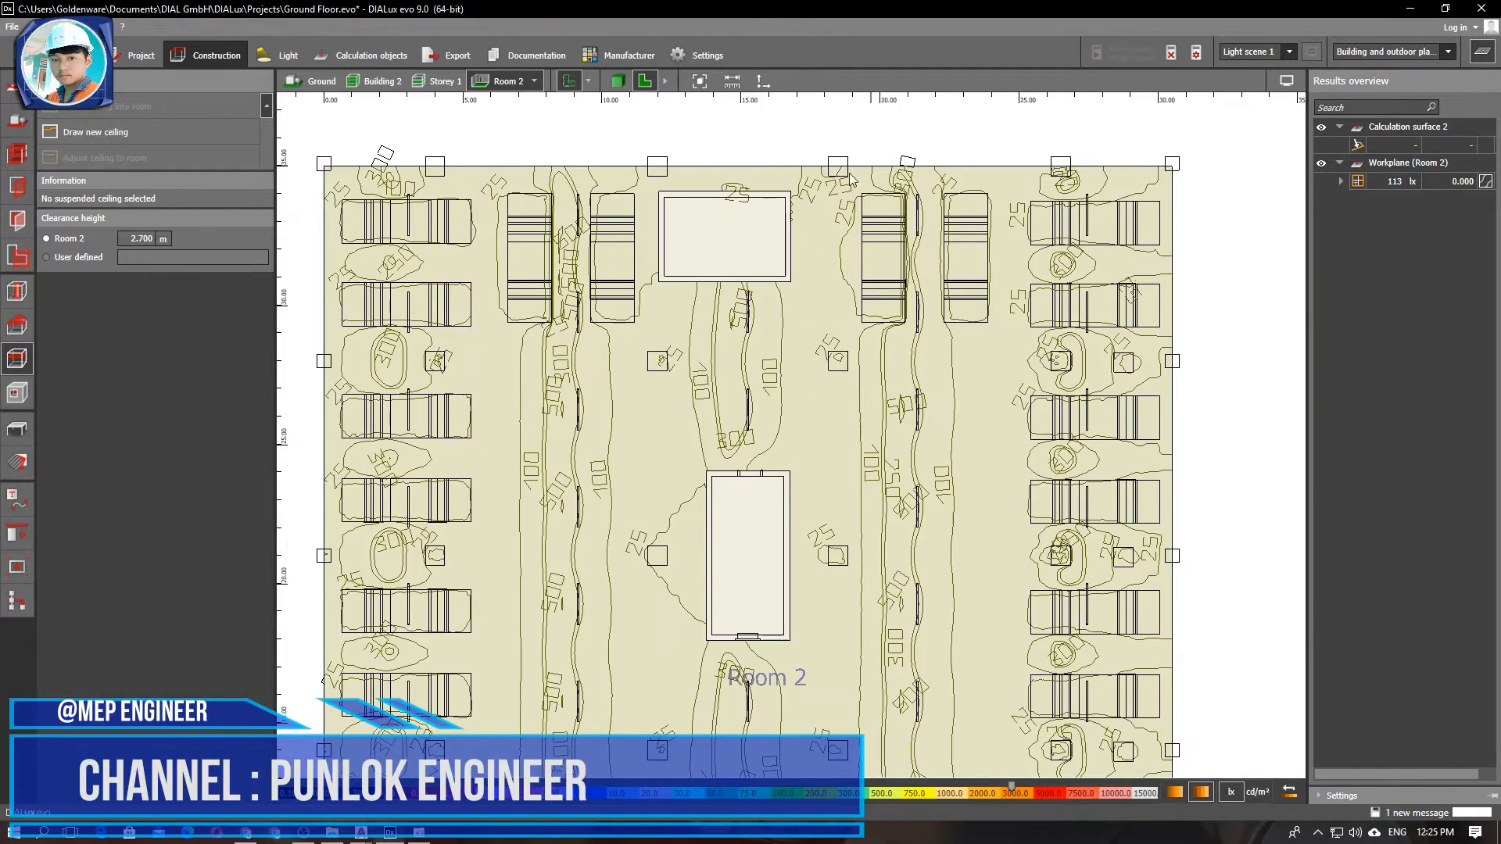
pyautogui.scroll(5, 797, 410)
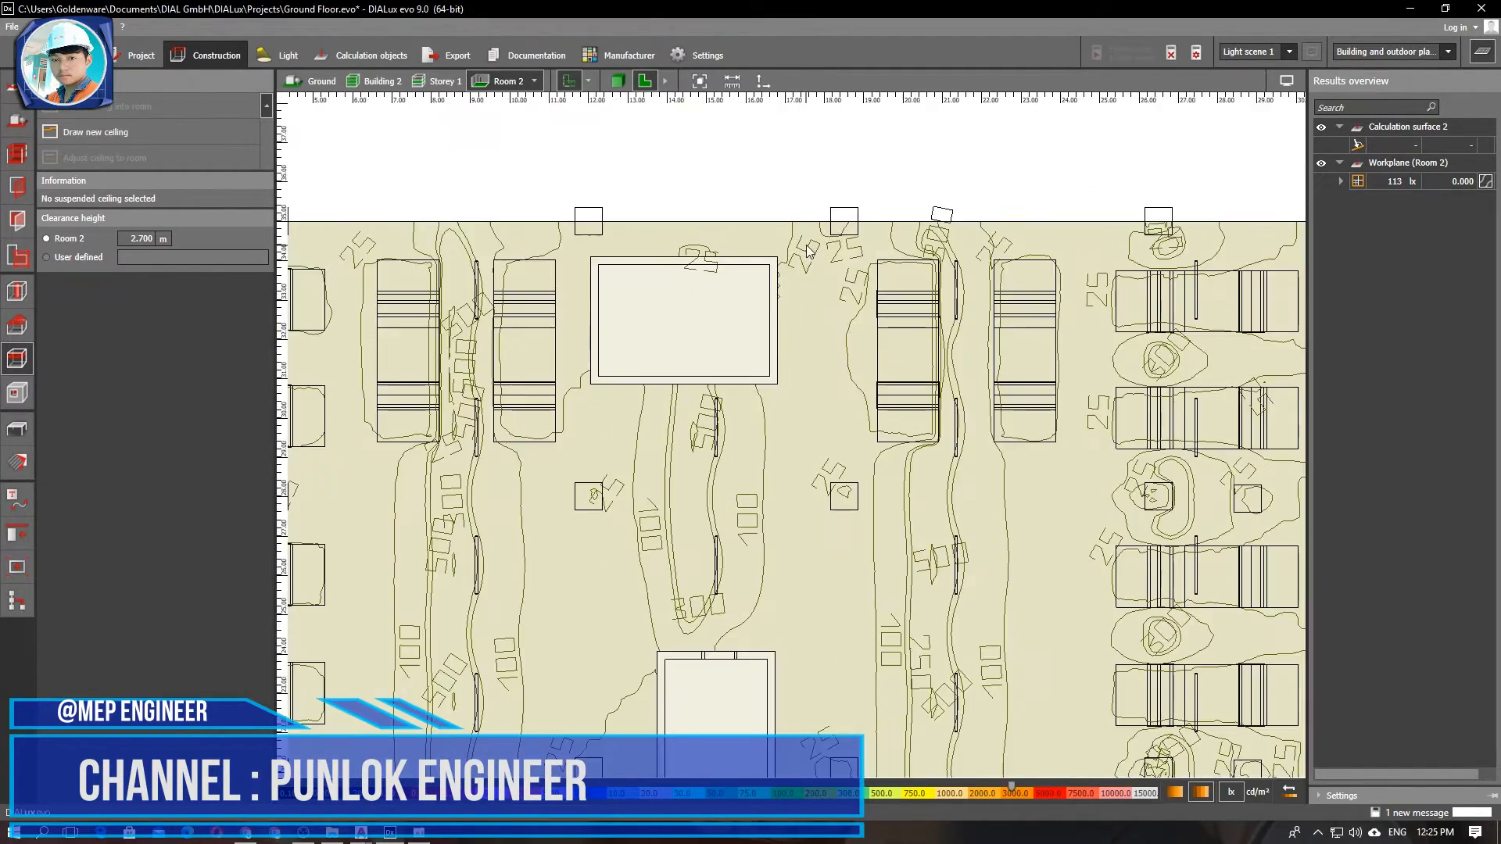
pyautogui.scroll(-3, 1016, 438)
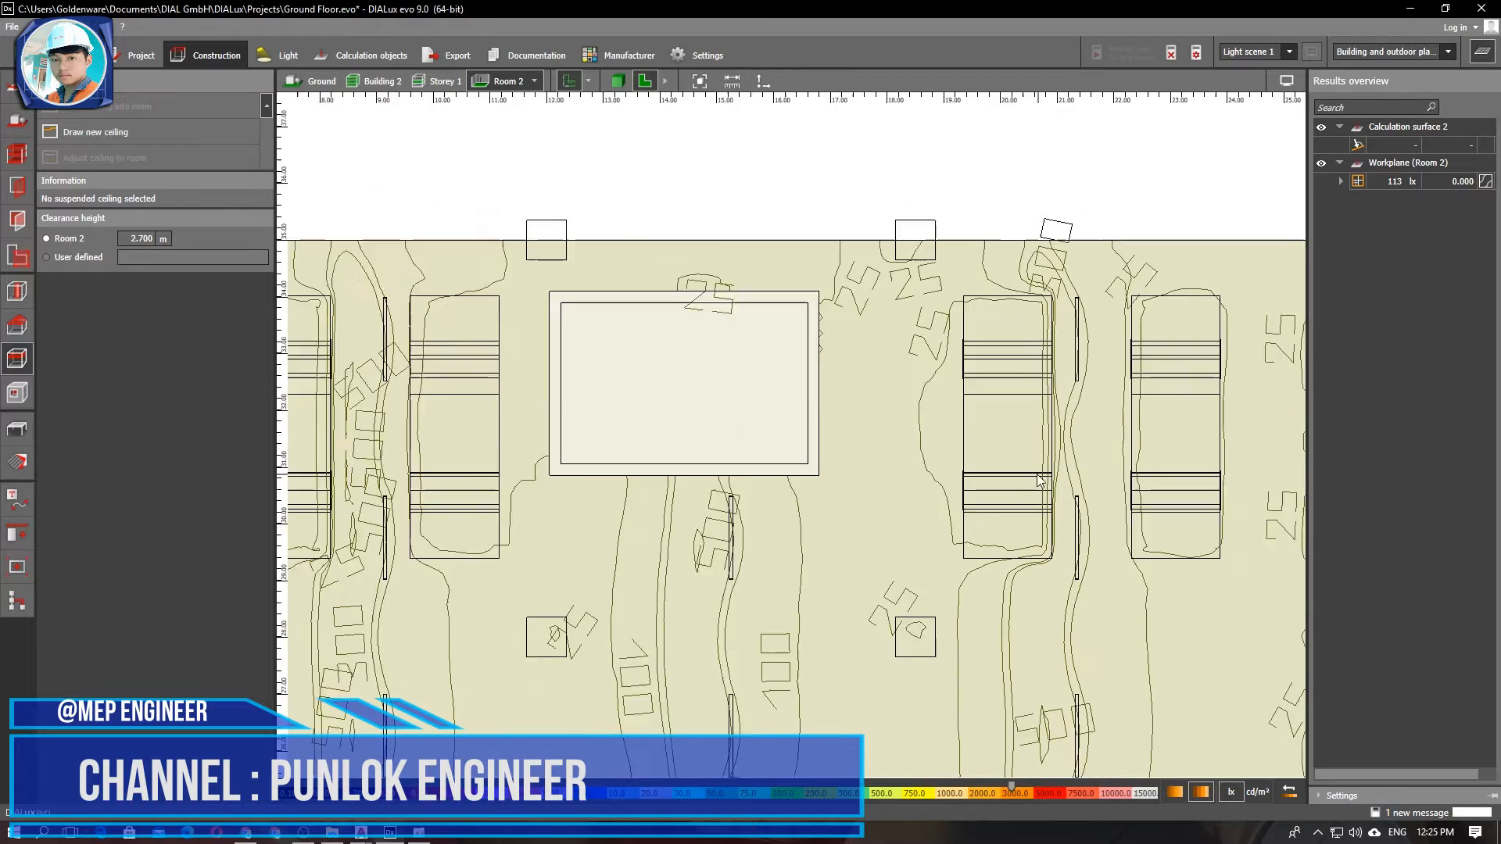
pyautogui.scroll(-3, 977, 456)
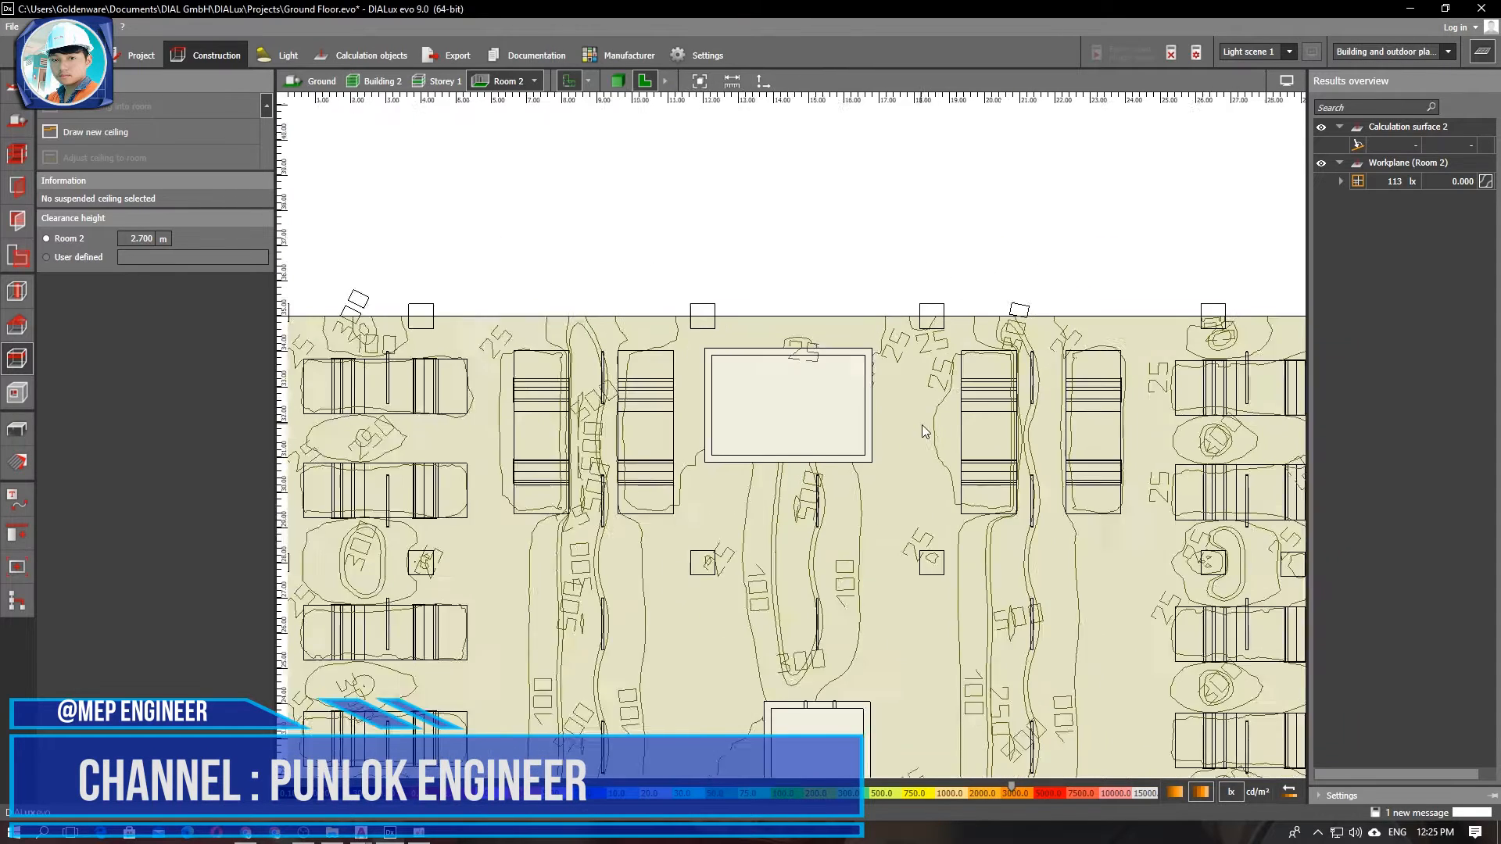
pyautogui.moveTo(1042, 512); pyautogui.dragTo(892, 164, button='middle')
pyautogui.scroll(4, 719, 491)
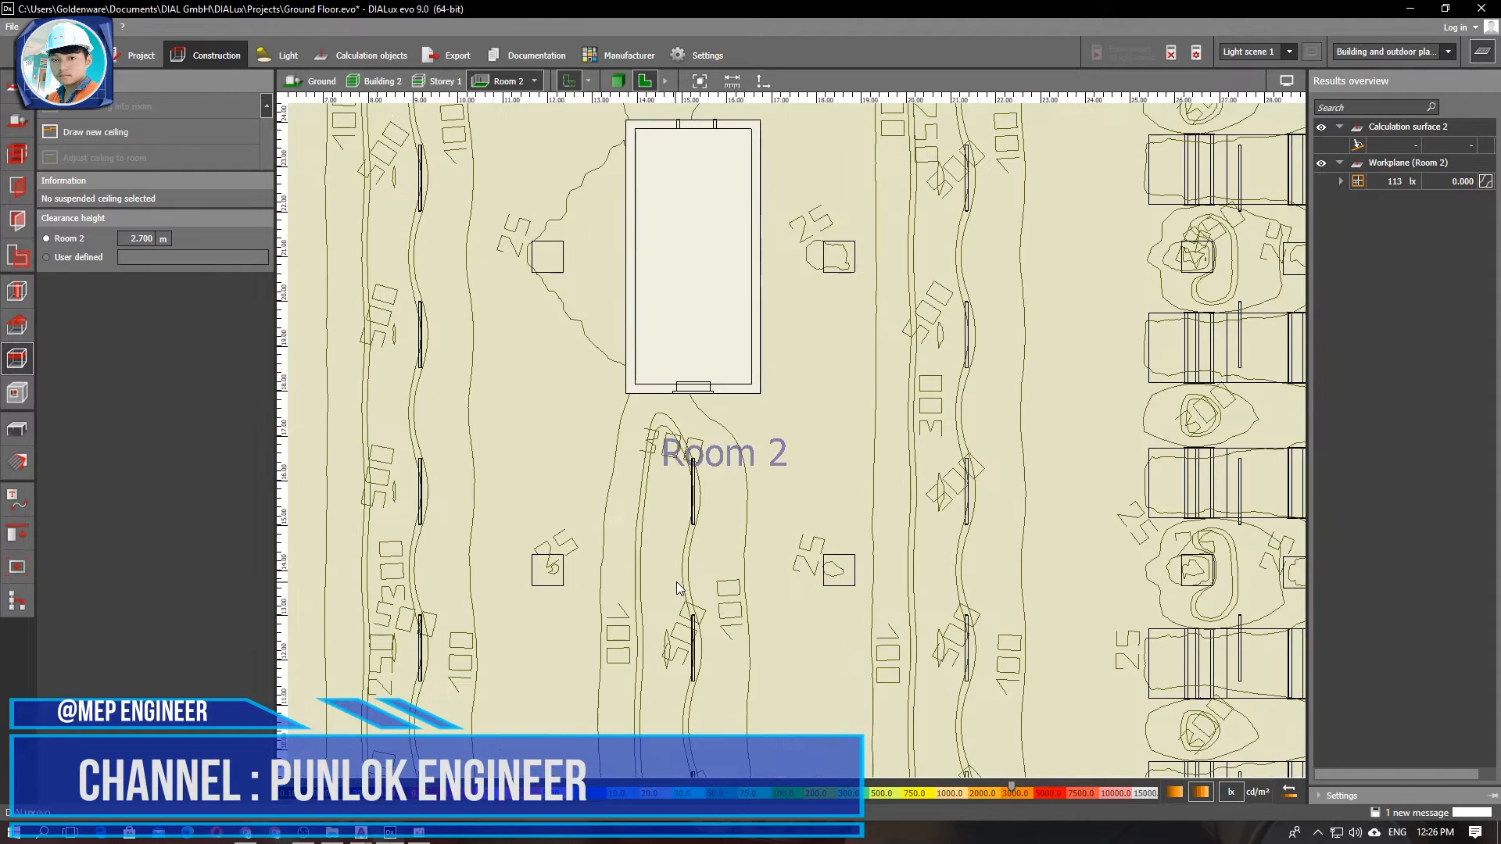
# Delete the calculation results of the entire project and view Room 2's plain plan around the upper core and car bays.
pyautogui.click(695, 508)
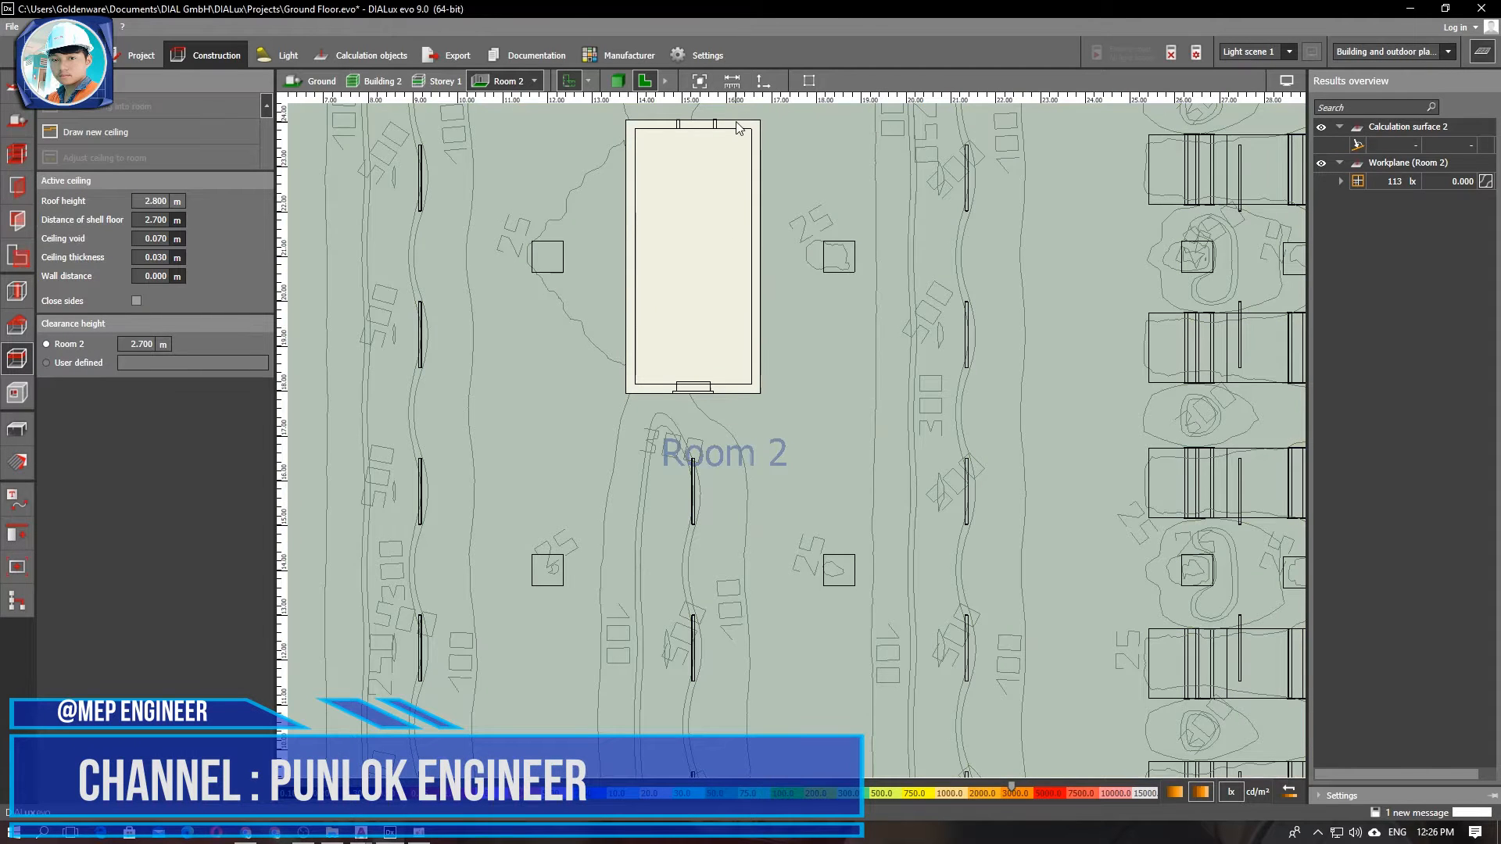
pyautogui.click(1169, 54)
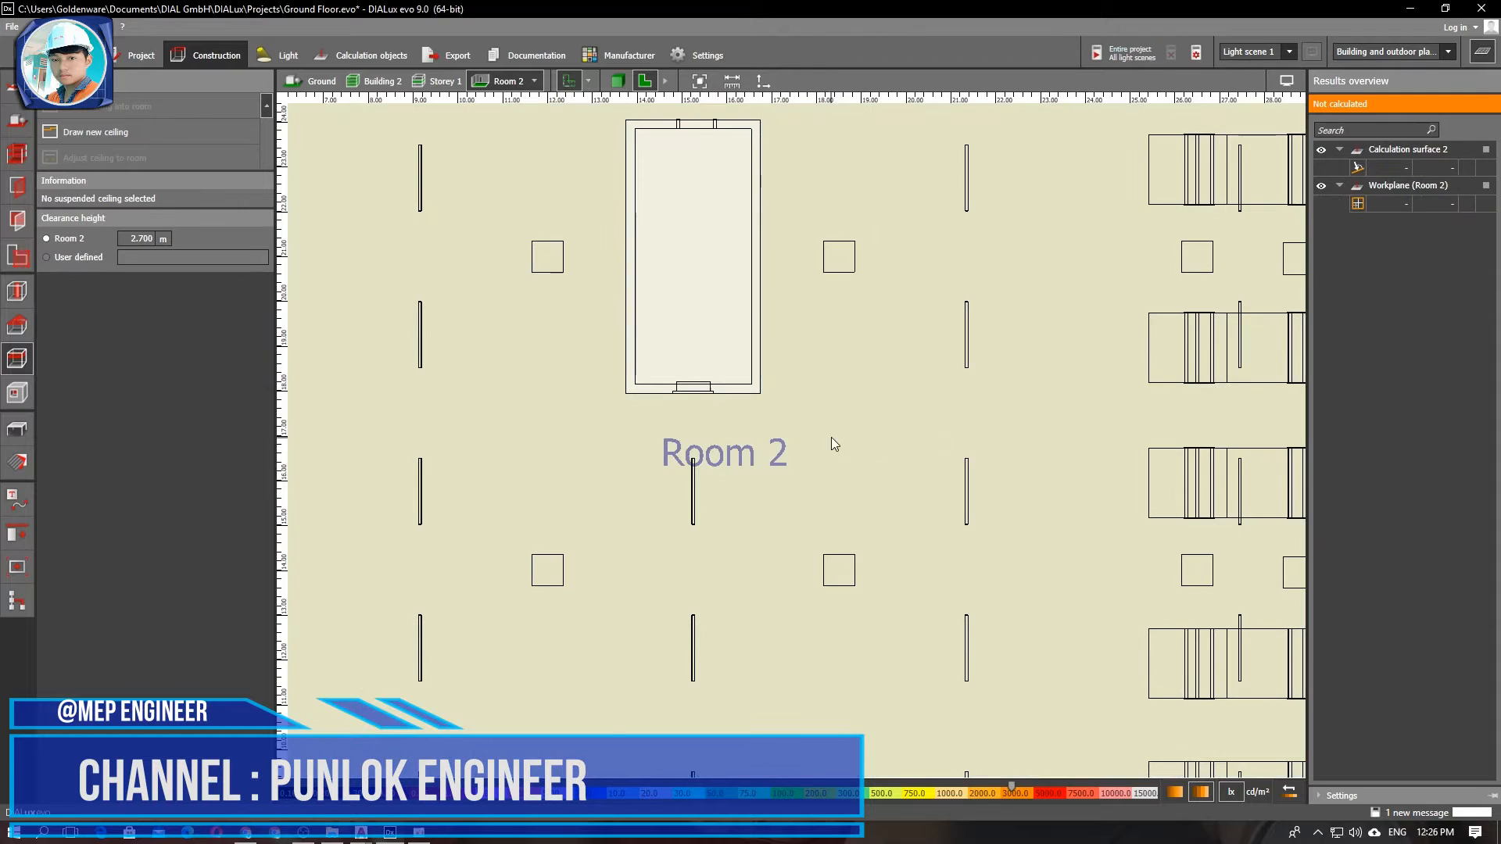
pyautogui.scroll(-4, 831, 438)
pyautogui.moveTo(827, 195); pyautogui.dragTo(693, 488, button='middle')
pyautogui.scroll(4, 677, 361)
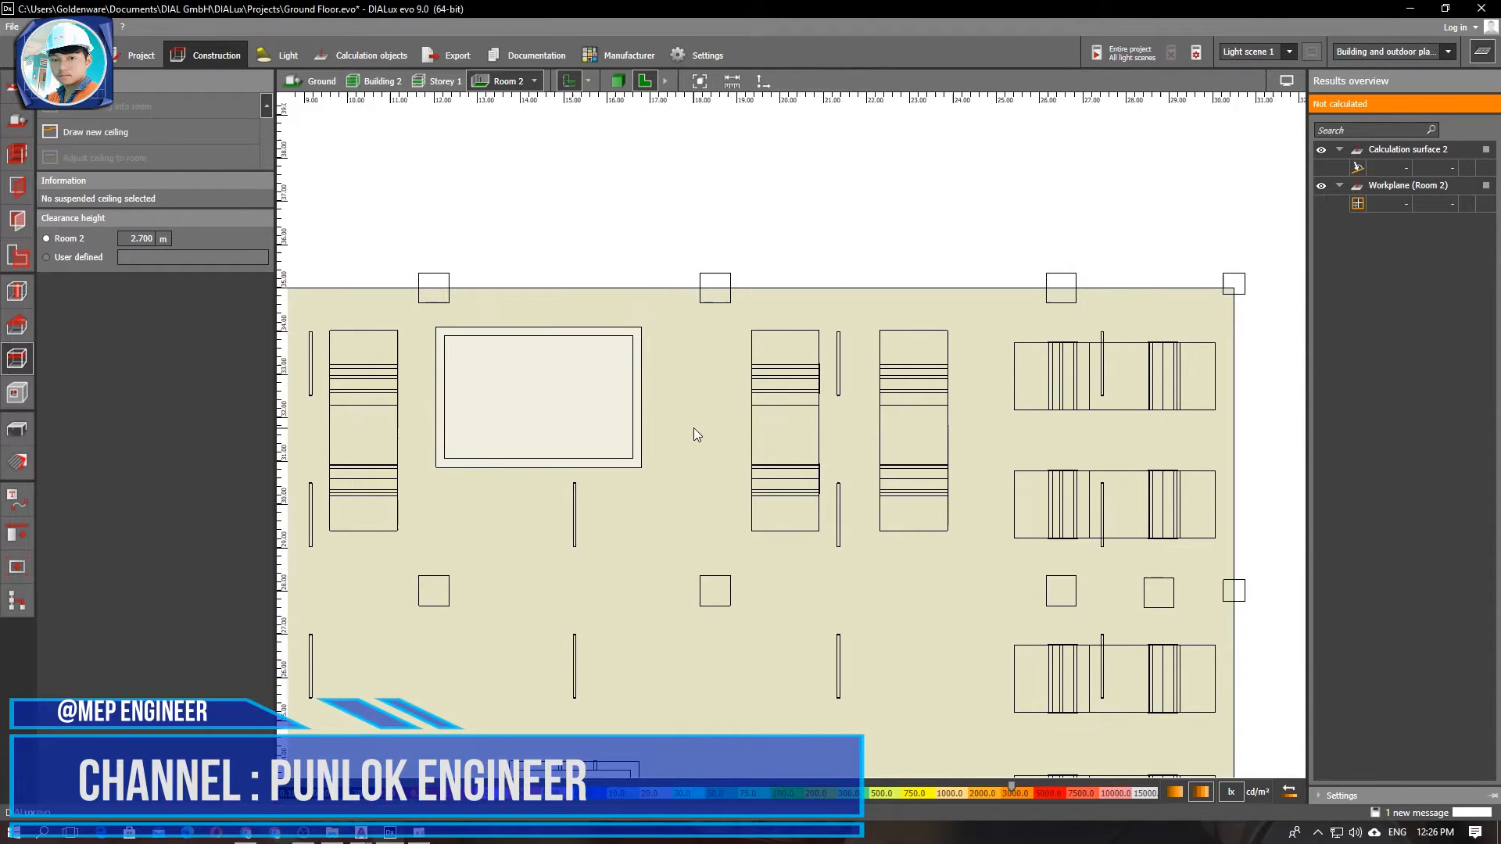
pyautogui.scroll(-3, 692, 429)
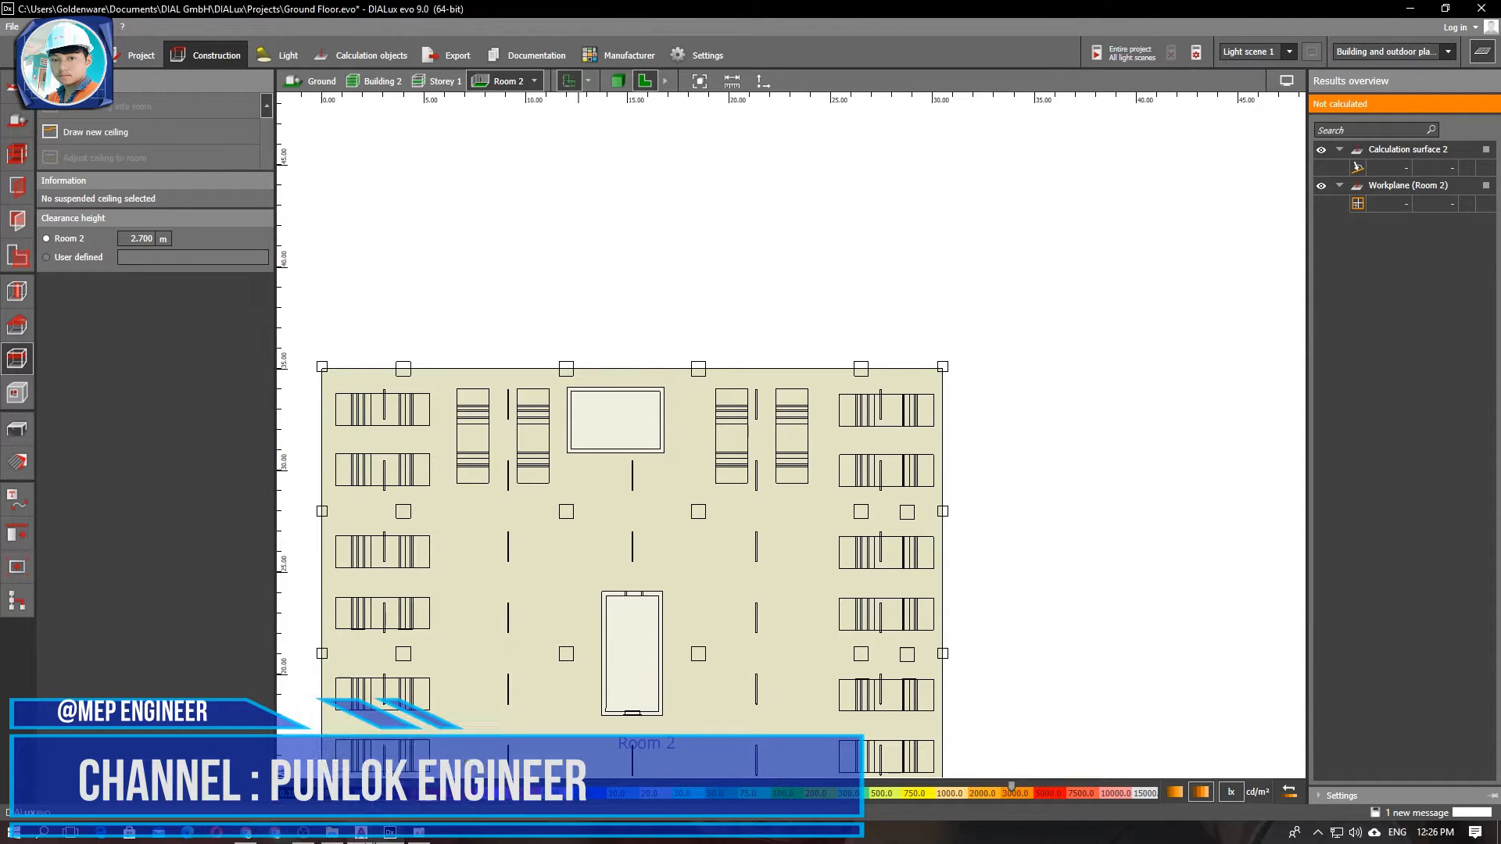
# Switch to the Plan12 scale 250 drawing in AutoCAD and examine the stair and service rooms between the parking bays.
pyautogui.click(394, 821)
pyautogui.click(307, 781)
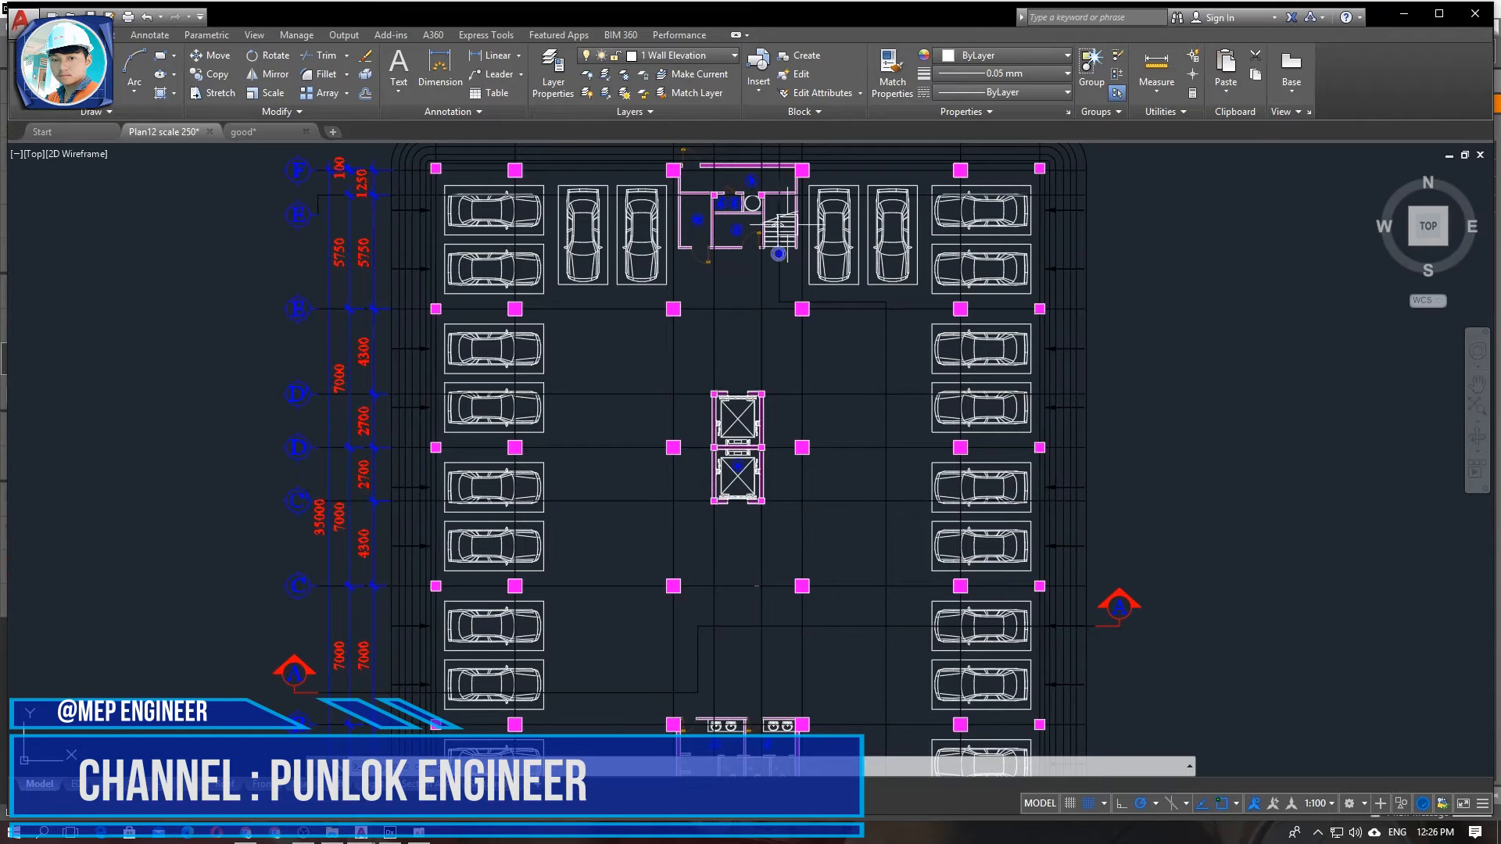
pyautogui.scroll(8, 787, 196)
pyautogui.scroll(-4, 692, 431)
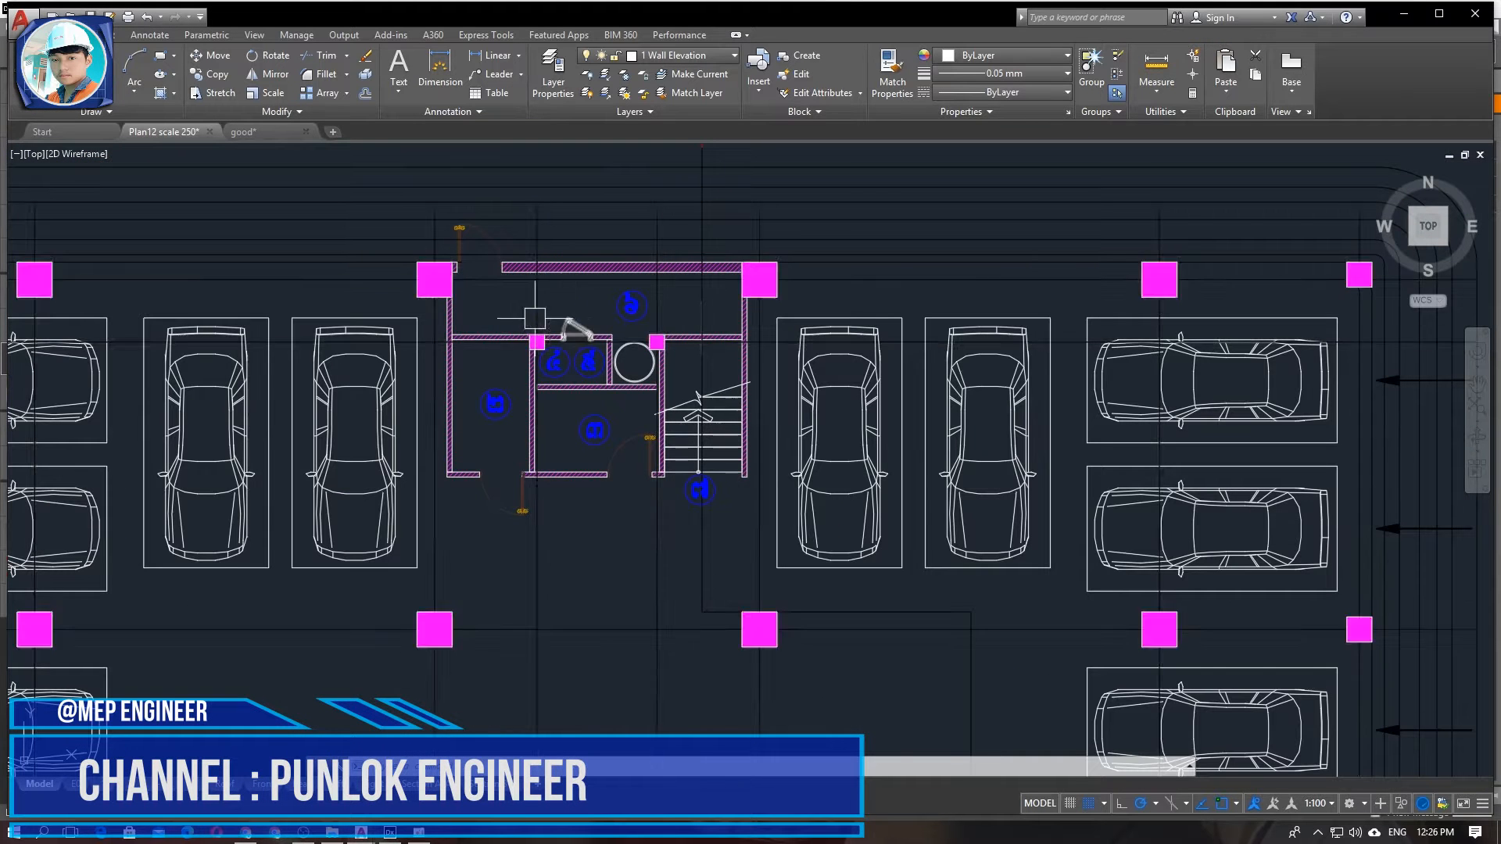
pyautogui.scroll(-2, 766, 570)
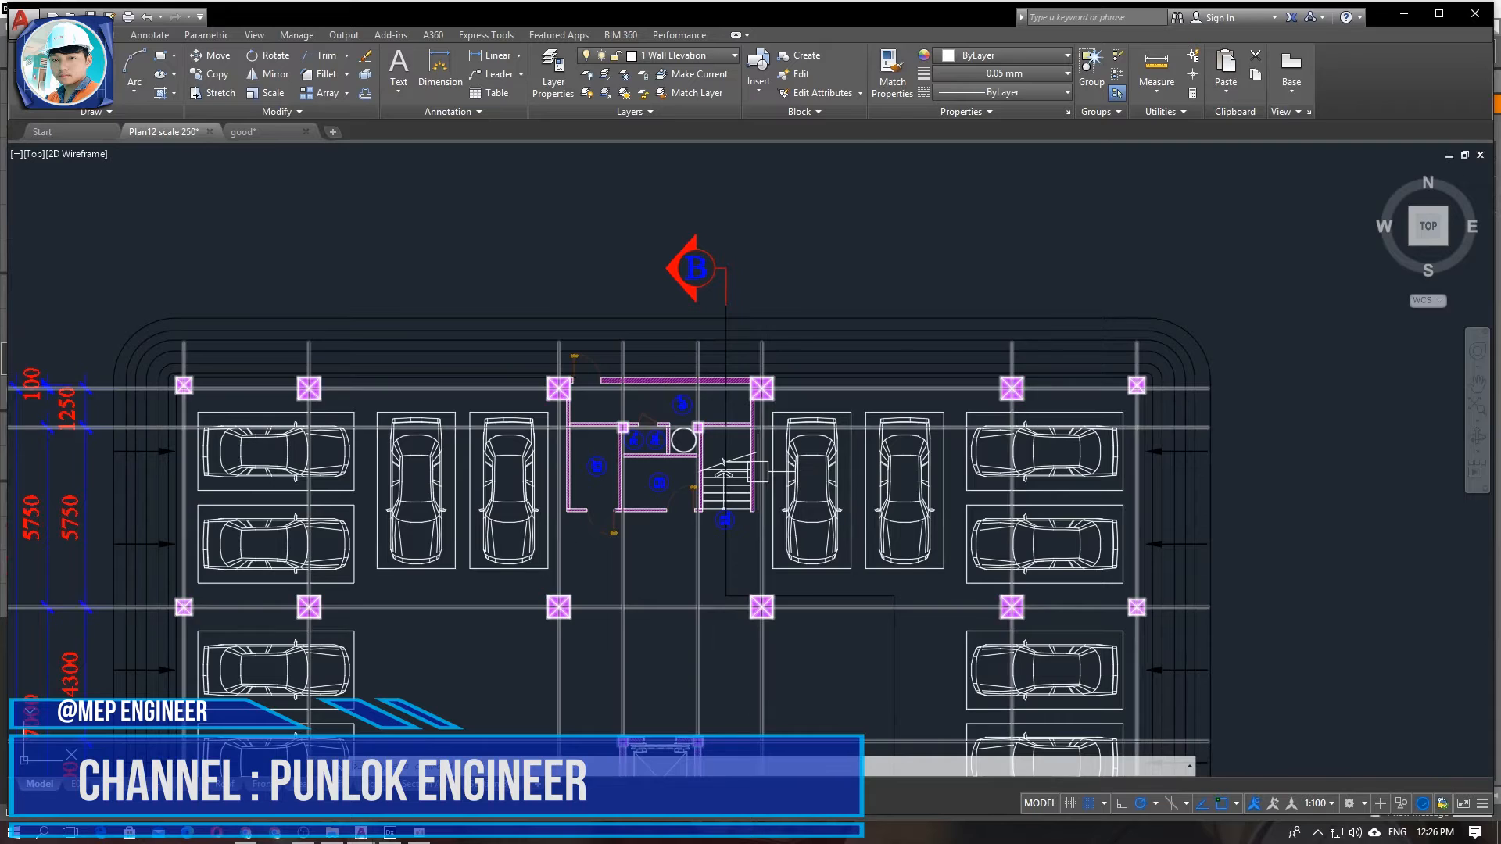
pyautogui.scroll(5, 645, 412)
pyautogui.scroll(-4, 771, 446)
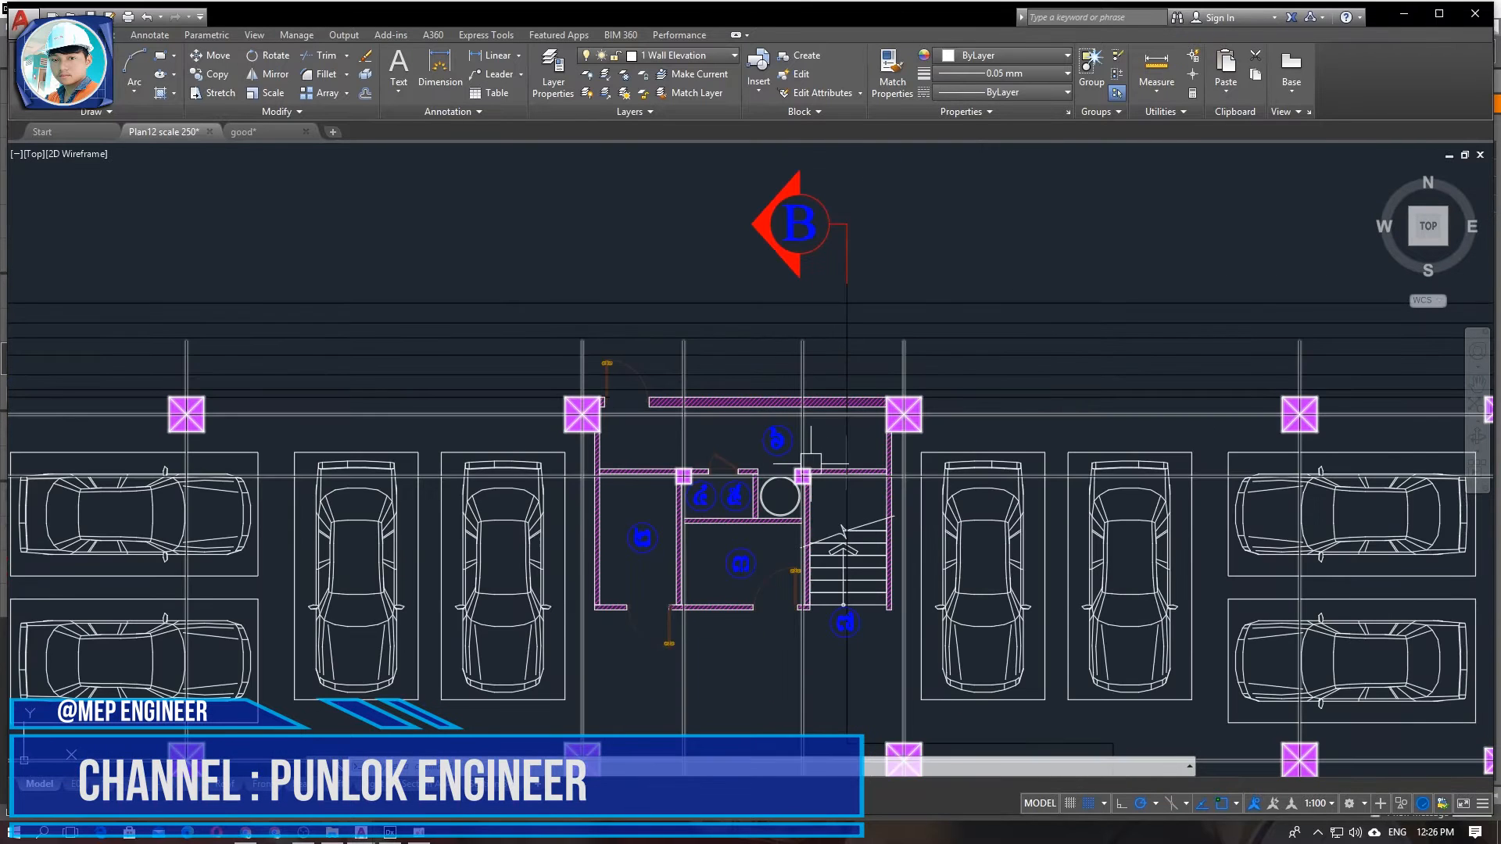
# Open the drawing named good and examine the luminaires, switches and exit sign around the stair and service rooms.
pyautogui.click(244, 132)
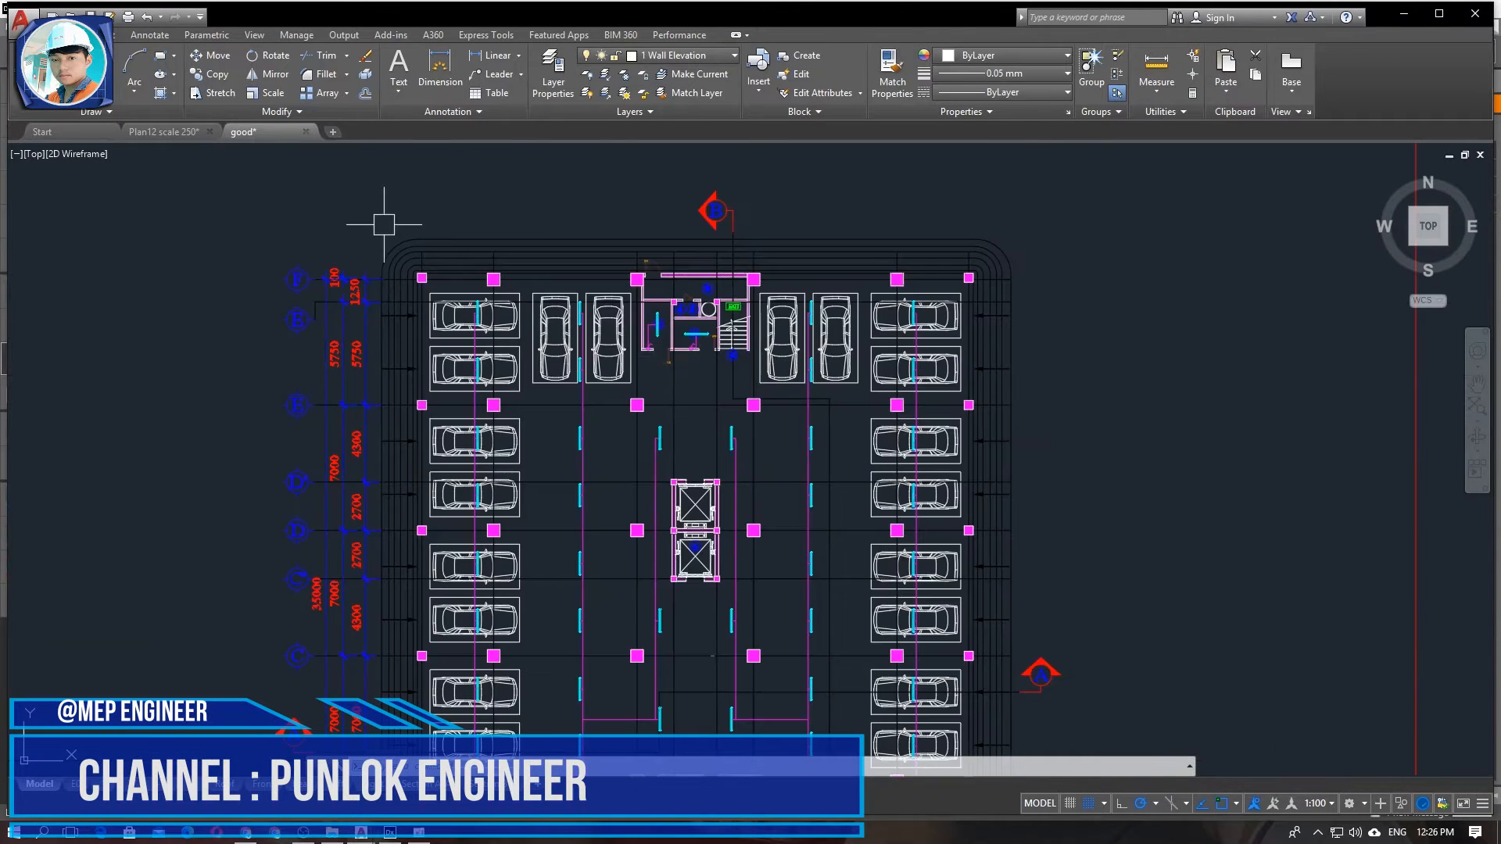
pyautogui.scroll(4, 757, 245)
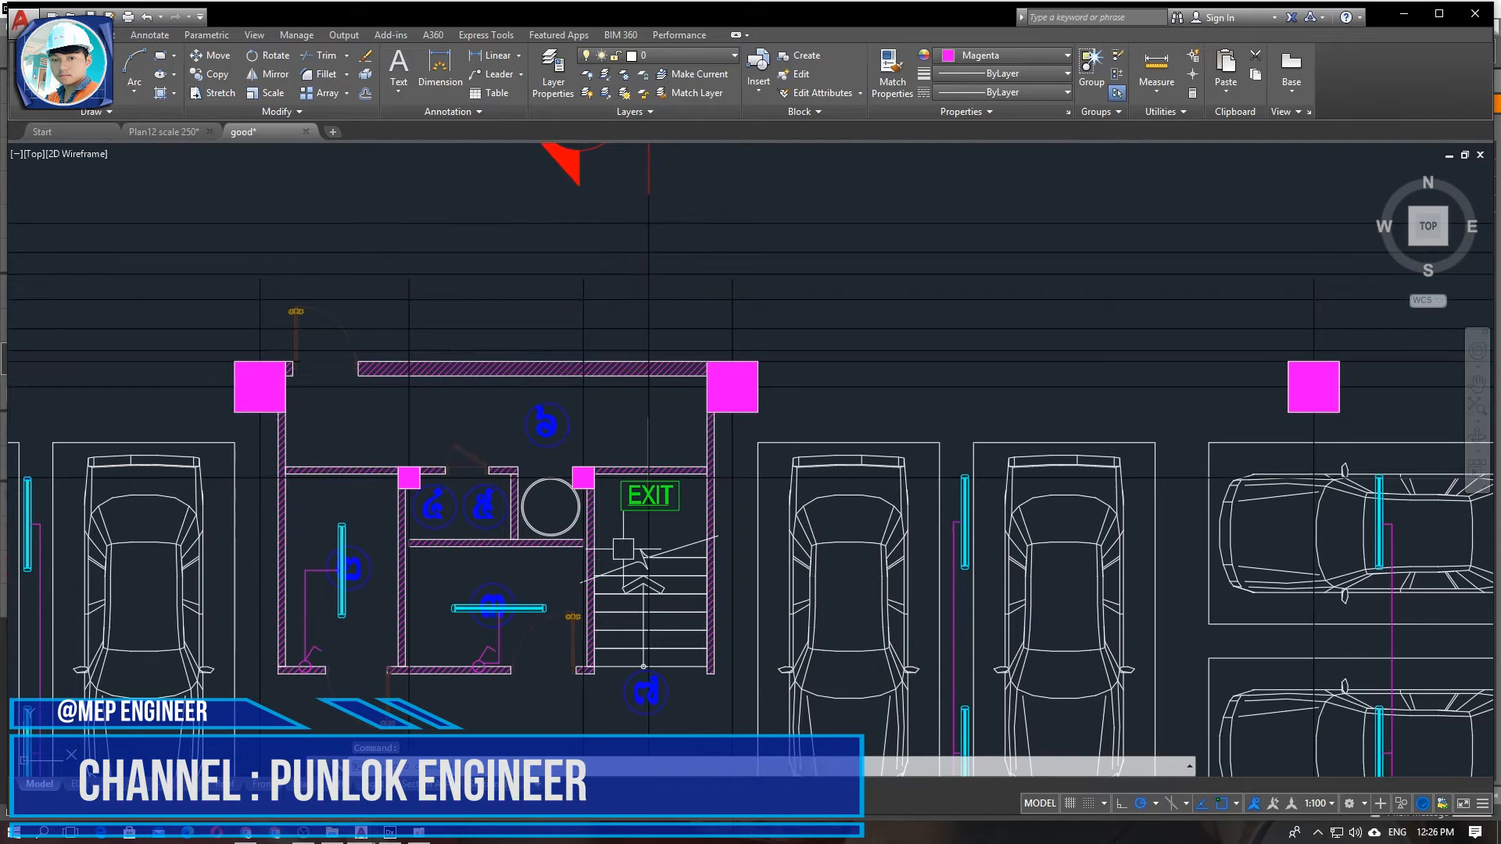
pyautogui.scroll(-3, 703, 305)
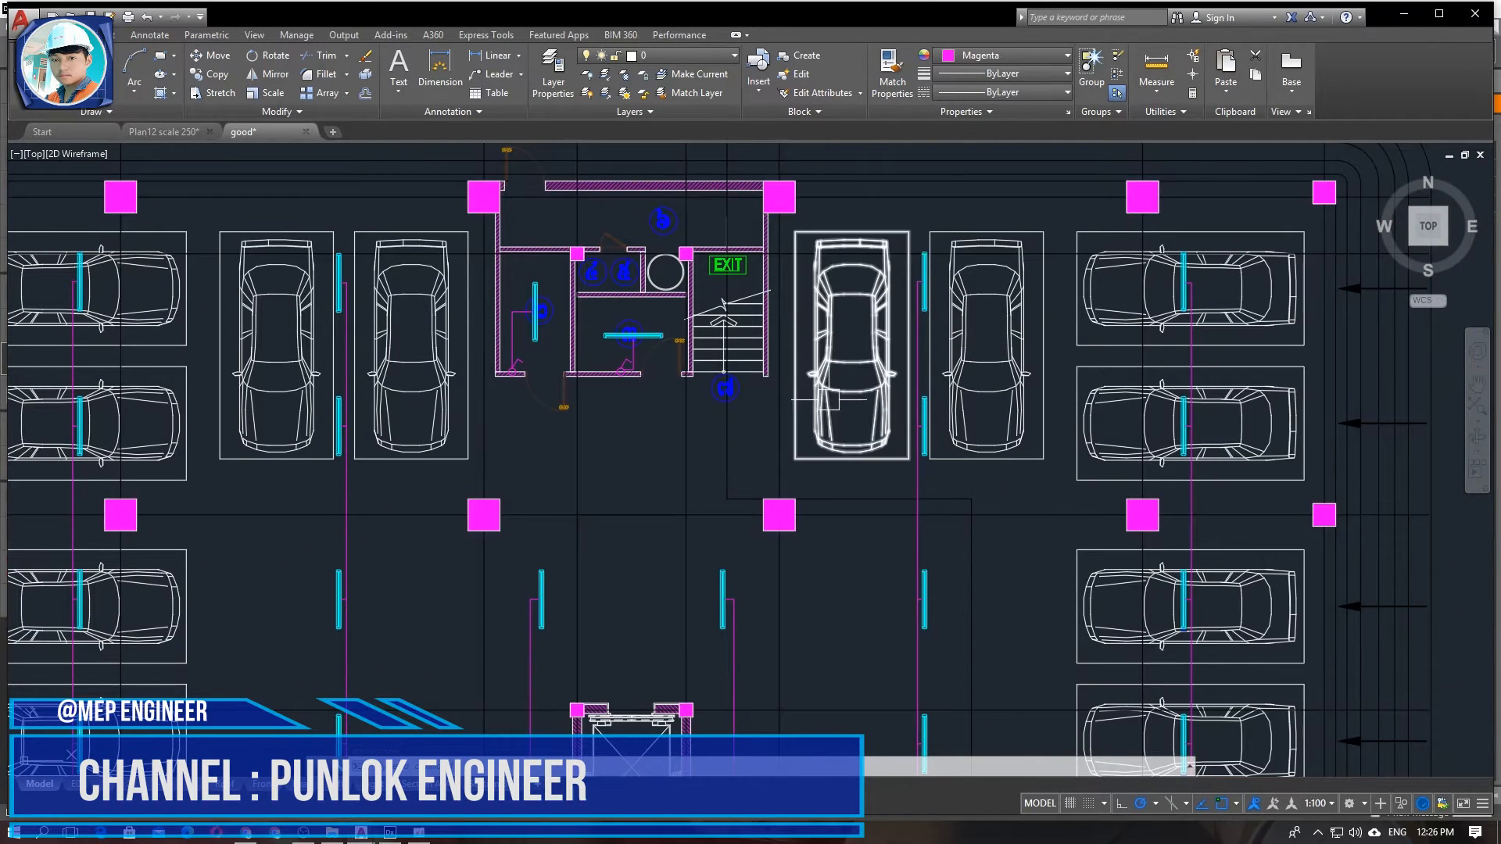
pyautogui.scroll(3, 771, 344)
pyautogui.scroll(-4, 768, 343)
pyautogui.moveTo(877, 412); pyautogui.dragTo(832, 517, button='middle')
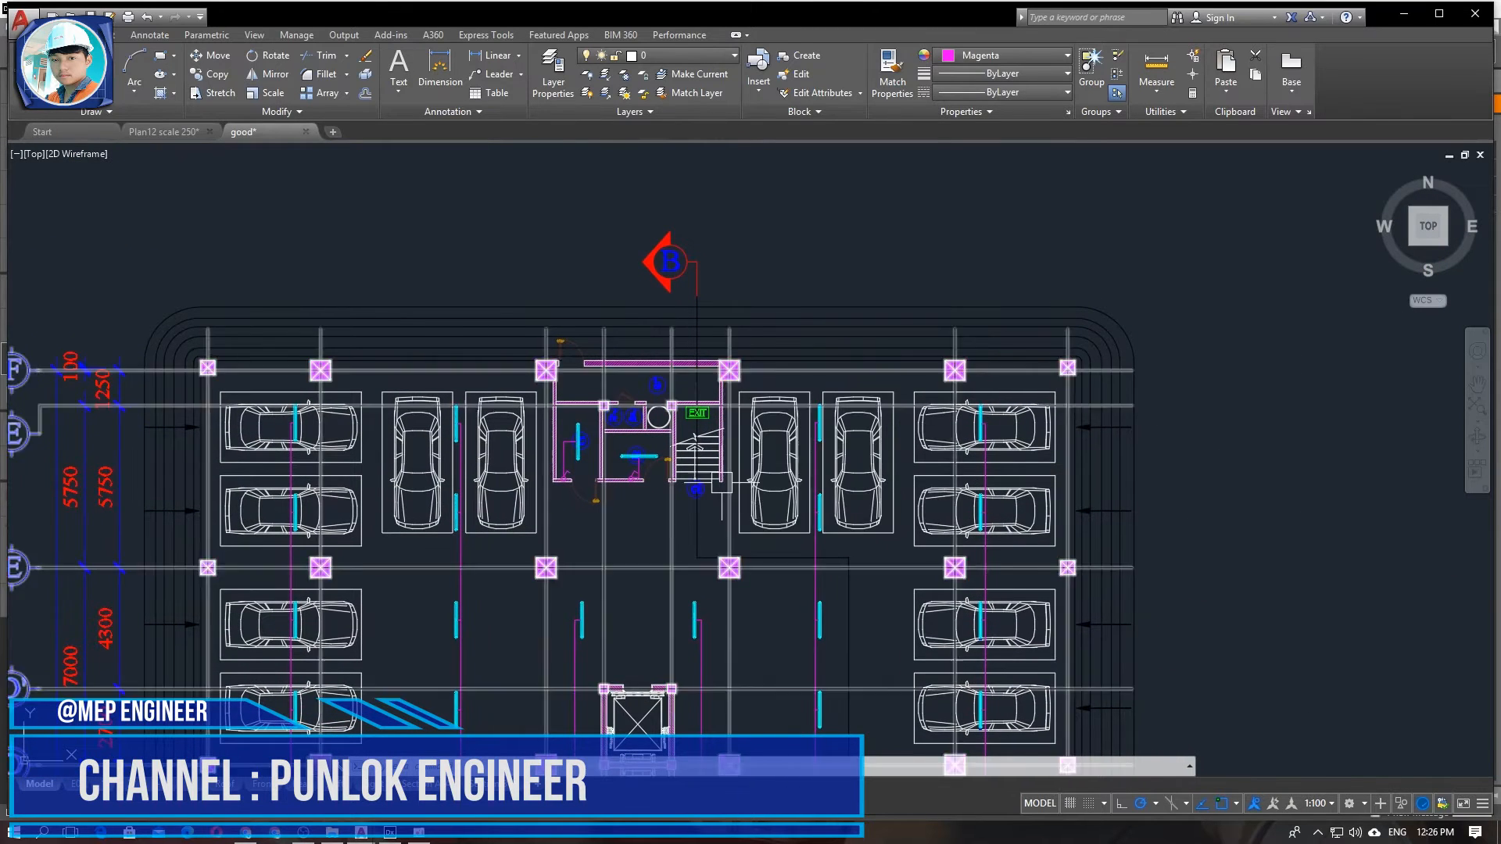
pyautogui.scroll(5, 731, 482)
pyautogui.moveTo(736, 371); pyautogui.dragTo(709, 482, button='middle')
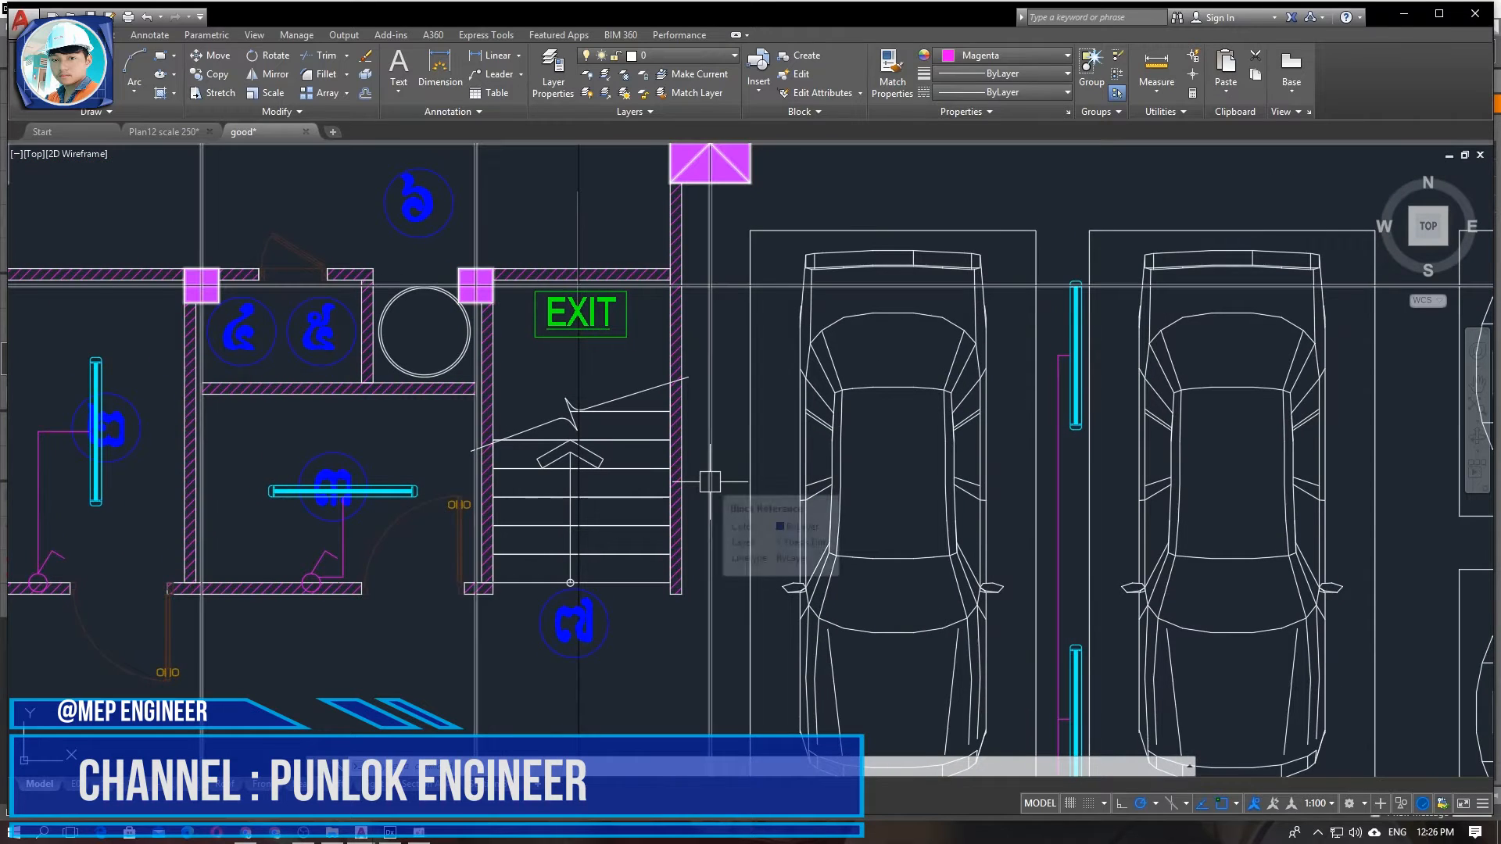
pyautogui.scroll(-5, 499, 314)
pyautogui.scroll(3, 571, 346)
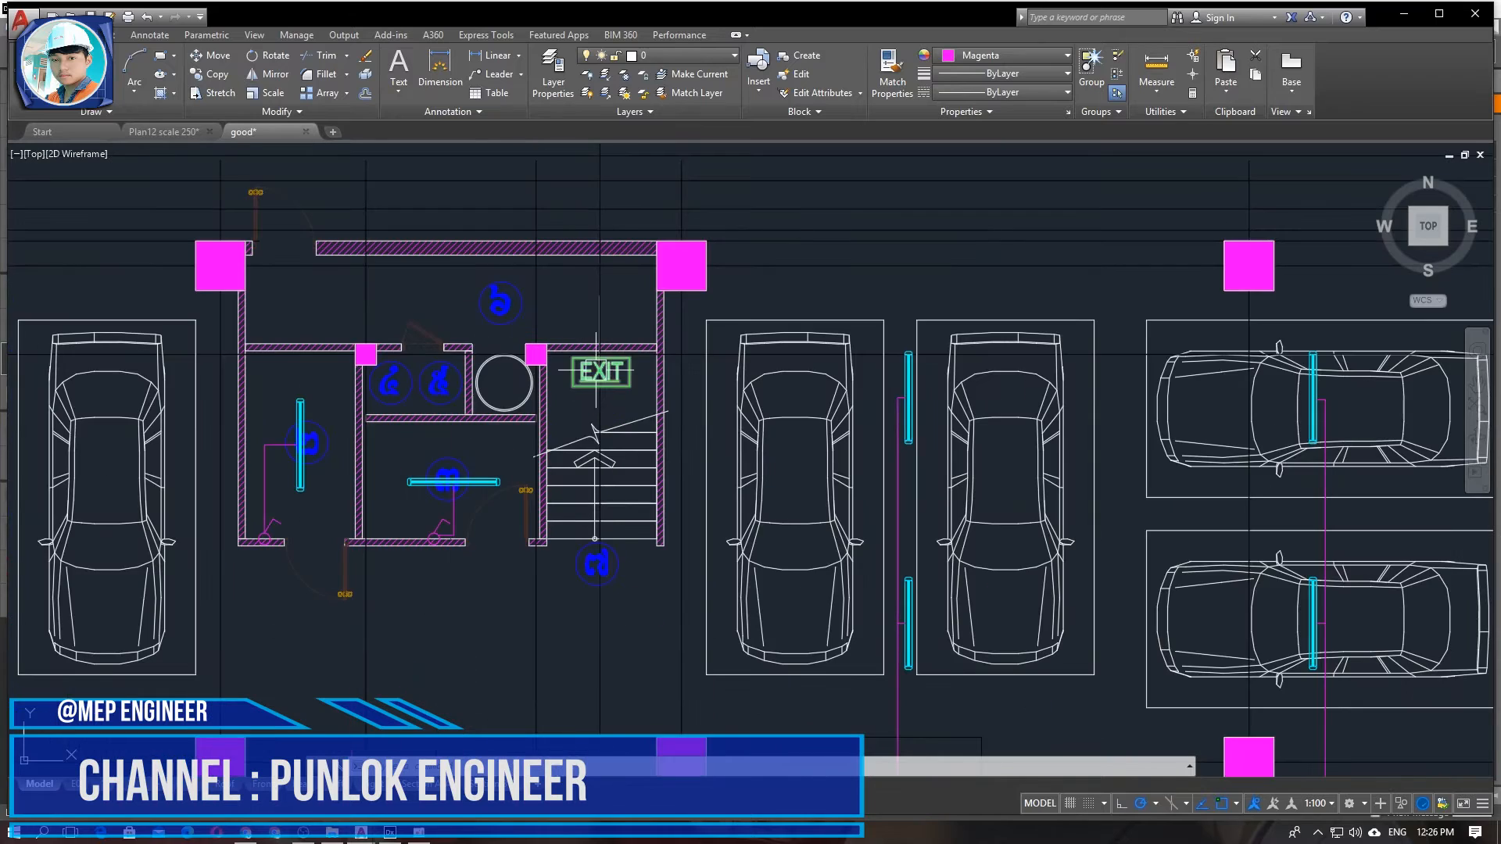
pyautogui.scroll(-5, 371, 321)
pyautogui.scroll(6, 573, 431)
# Examine the round ceiling lights and switch wiring in the toilet rooms above the wide stair, and the overall floor layout.
pyautogui.moveTo(624, 387); pyautogui.dragTo(575, 536, button='middle')
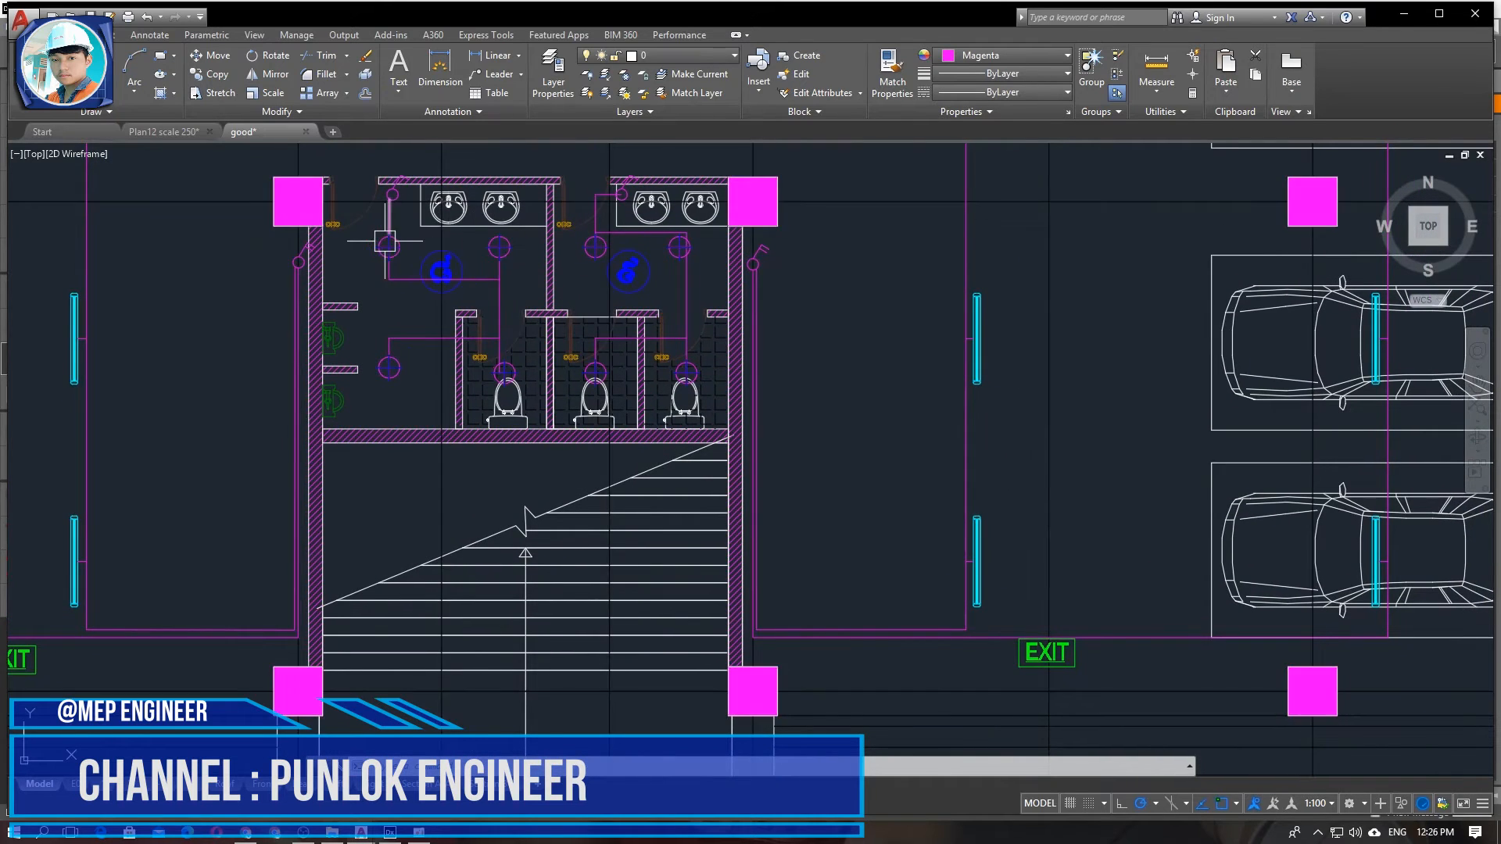
pyautogui.scroll(6, 386, 241)
pyautogui.scroll(-6, 526, 362)
pyautogui.scroll(4, 569, 552)
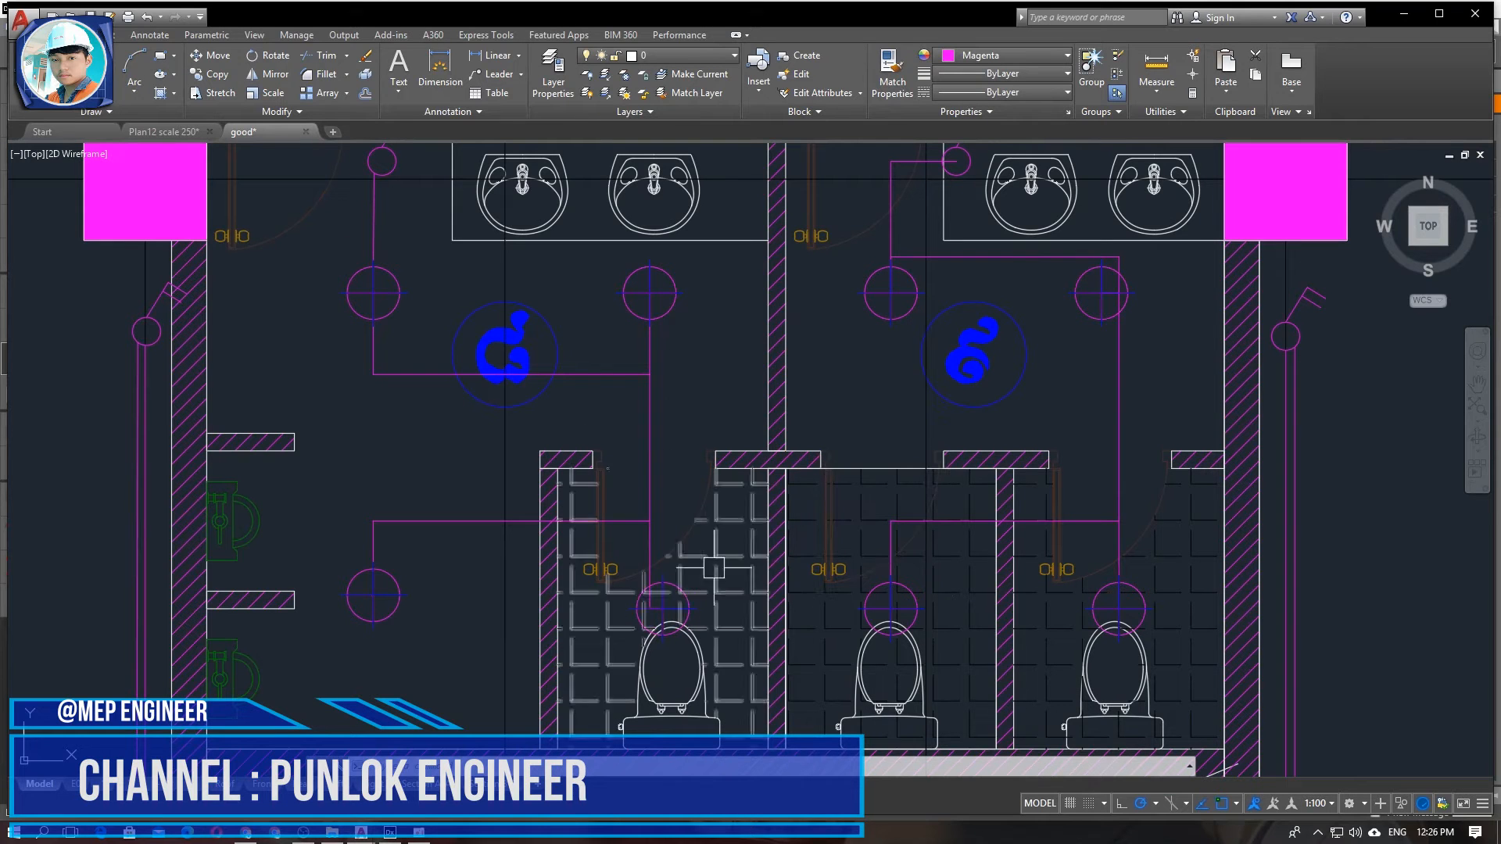
pyautogui.scroll(-4, 664, 609)
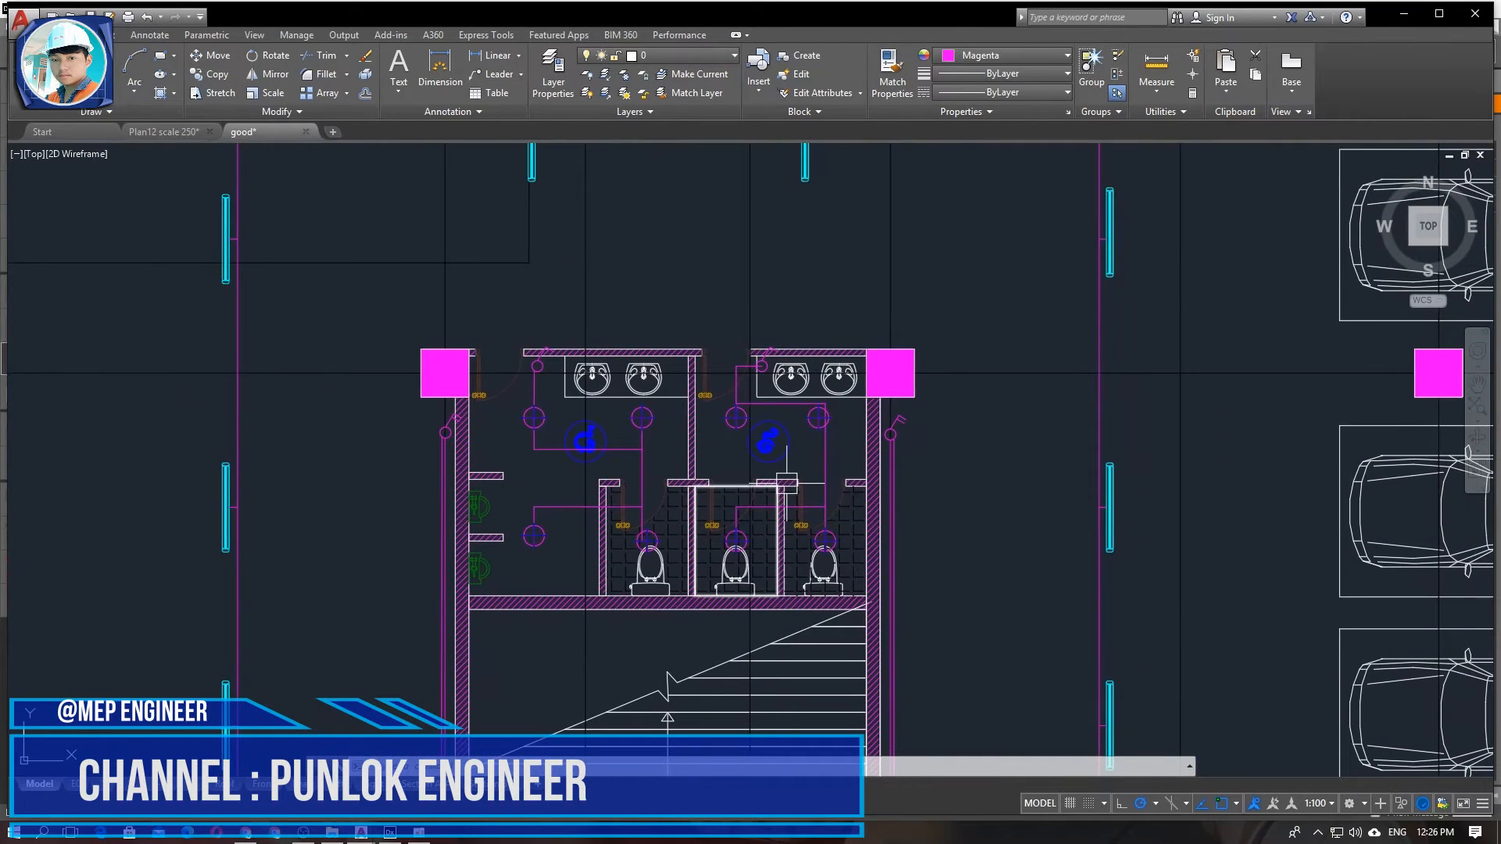
pyautogui.moveTo(805, 346); pyautogui.dragTo(712, 348, button='middle')
pyautogui.scroll(4, 712, 582)
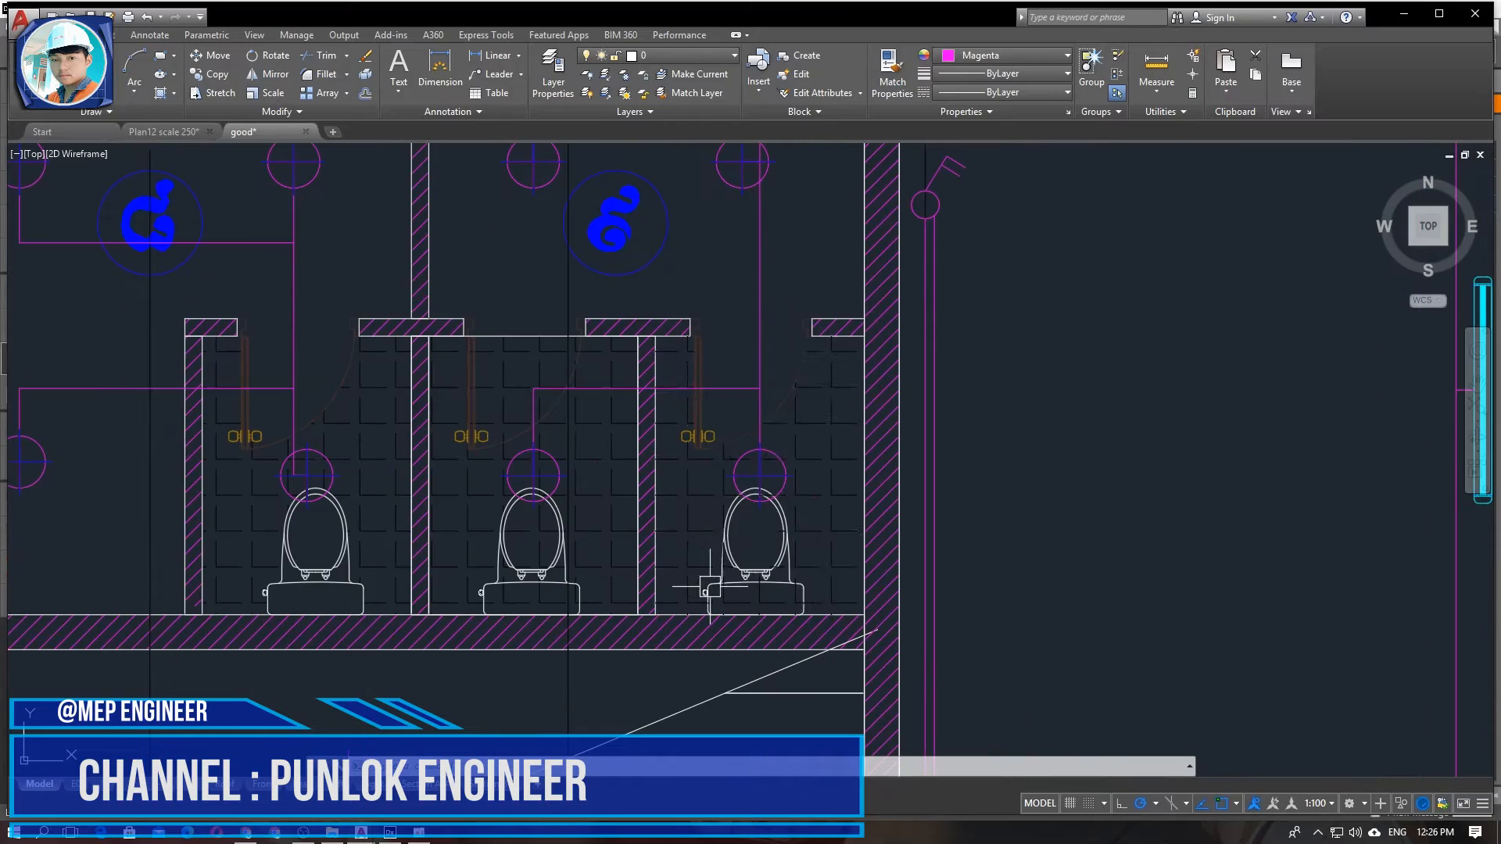
pyautogui.moveTo(668, 374); pyautogui.dragTo(616, 578, button='middle')
pyautogui.moveTo(636, 329); pyautogui.dragTo(590, 505, button='middle')
pyautogui.moveTo(580, 349)
pyautogui.mouseDown(button='middle')
pyautogui.moveTo(546, 472)
pyautogui.moveTo(664, 589)
pyautogui.mouseUp(button='middle')
pyautogui.moveTo(701, 377)
pyautogui.mouseDown(button='middle')
pyautogui.moveTo(648, 648)
pyautogui.moveTo(737, 210)
pyautogui.mouseUp(button='middle')
pyautogui.scroll(-4, 743, 406)
pyautogui.moveTo(766, 516); pyautogui.dragTo(660, 466, button='middle')
pyautogui.scroll(5, 586, 392)
pyautogui.scroll(-5, 547, 397)
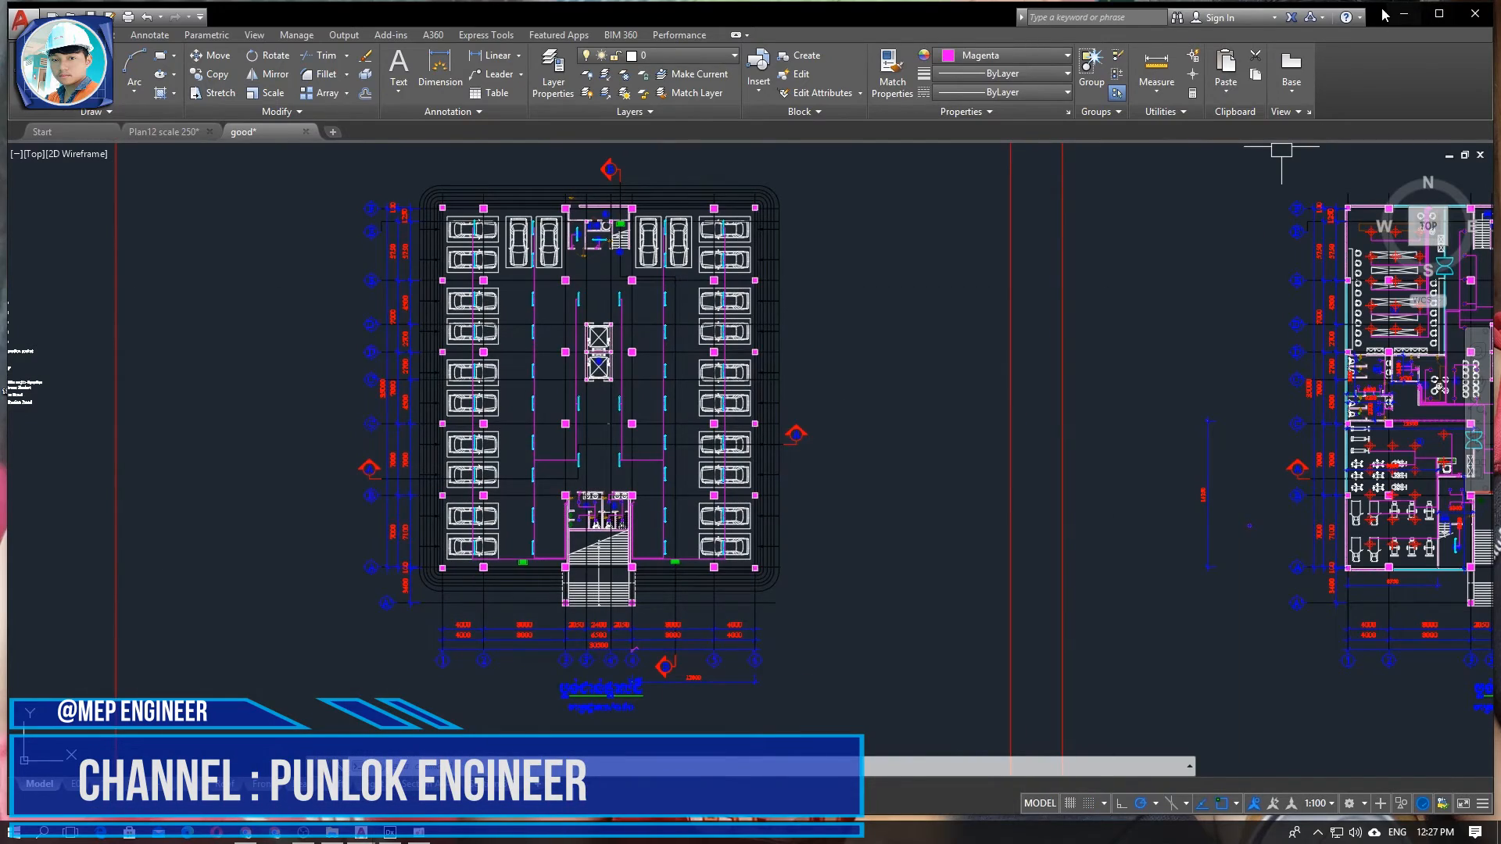
# Minimize AutoCAD, switch back to DIALux evo and view the luminaire columns around Room 2's central core.
pyautogui.click(1403, 13)
pyautogui.click(394, 833)
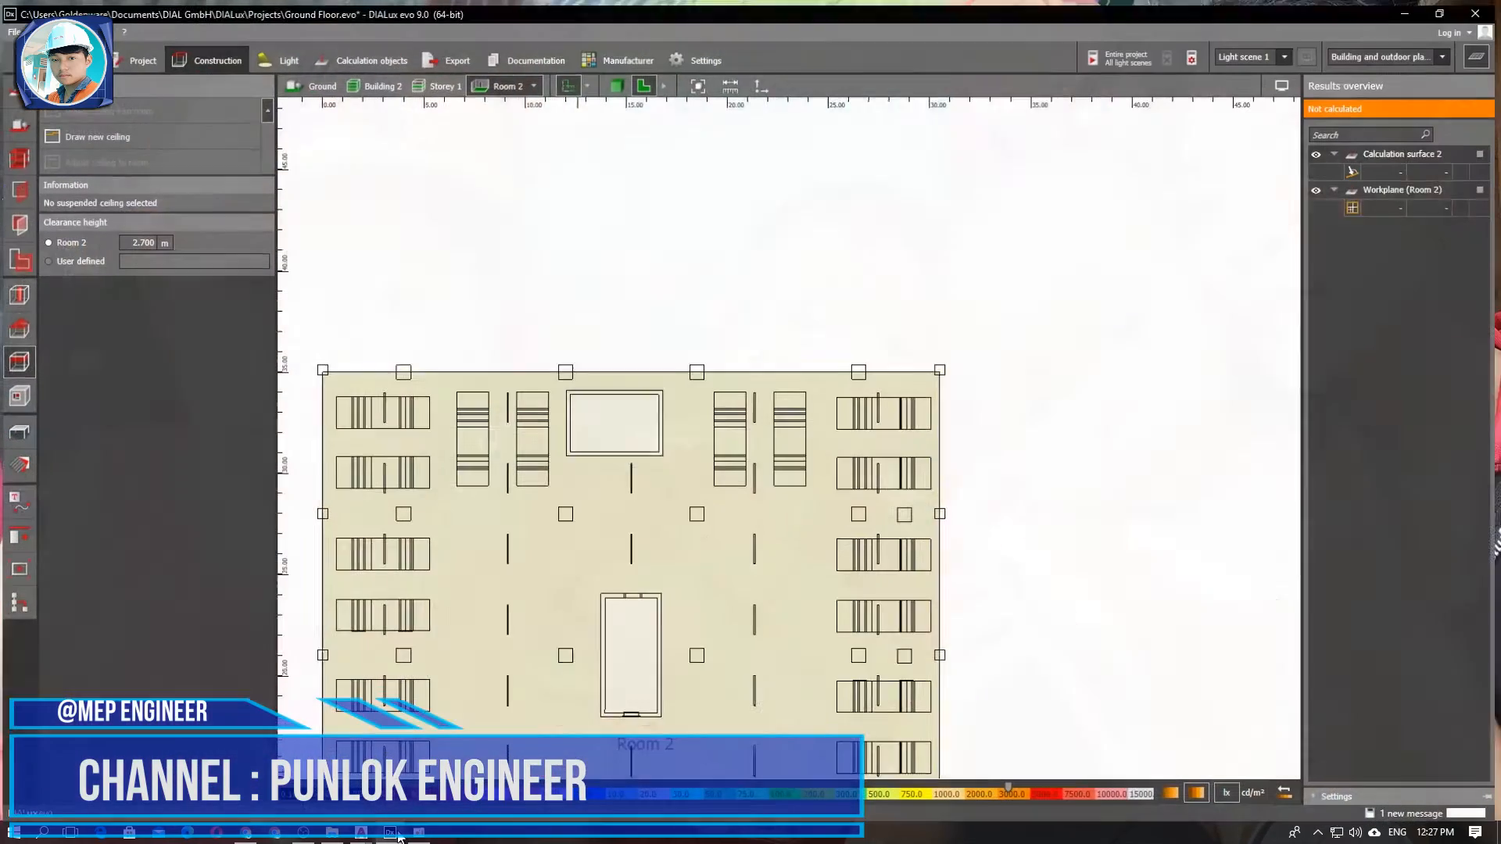
pyautogui.scroll(-3, 875, 358)
pyautogui.scroll(5, 862, 215)
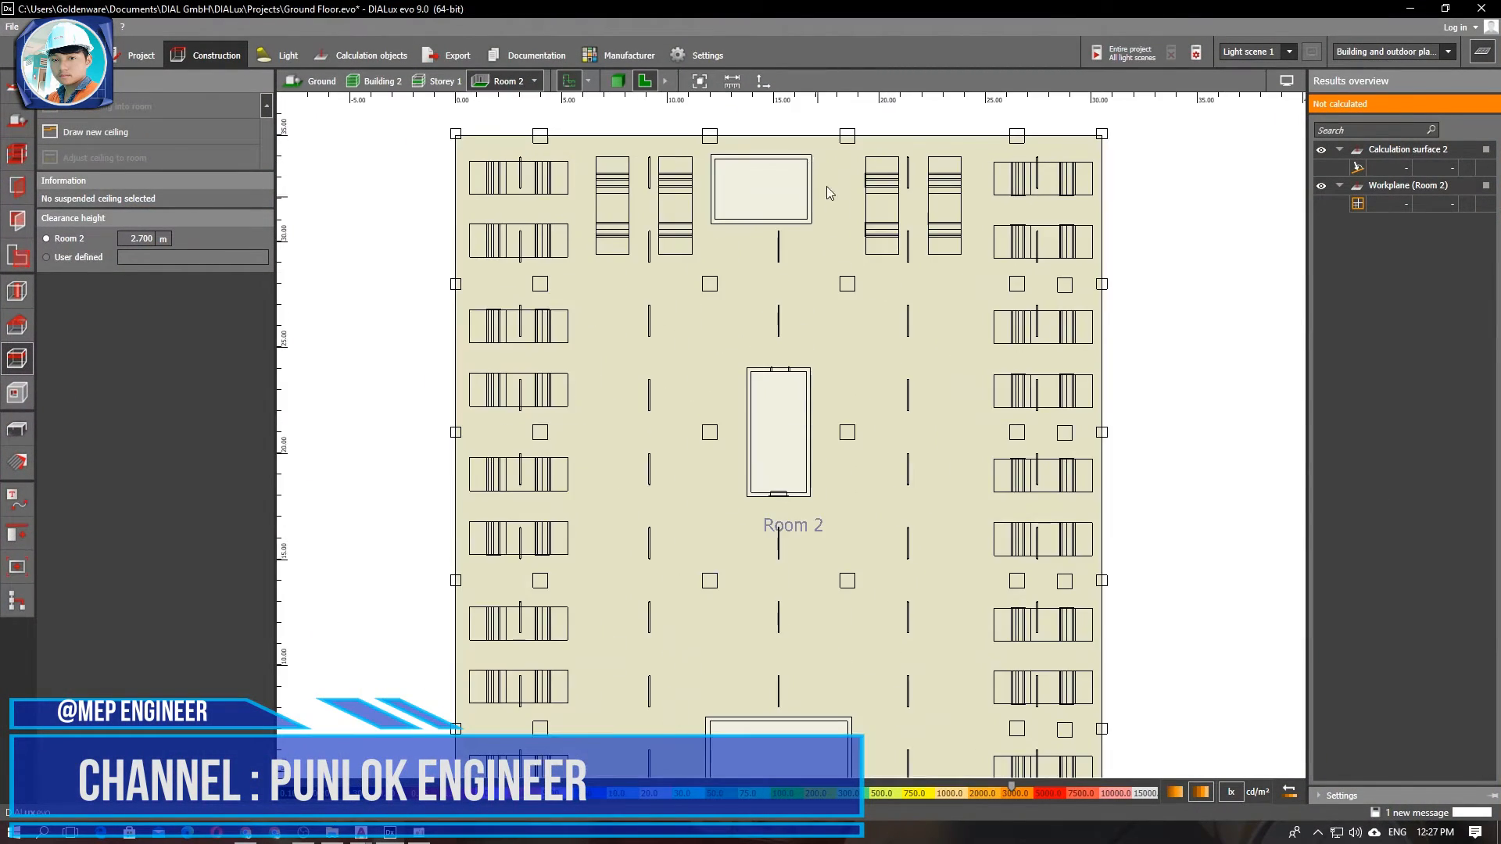
pyautogui.scroll(-2, 931, 235)
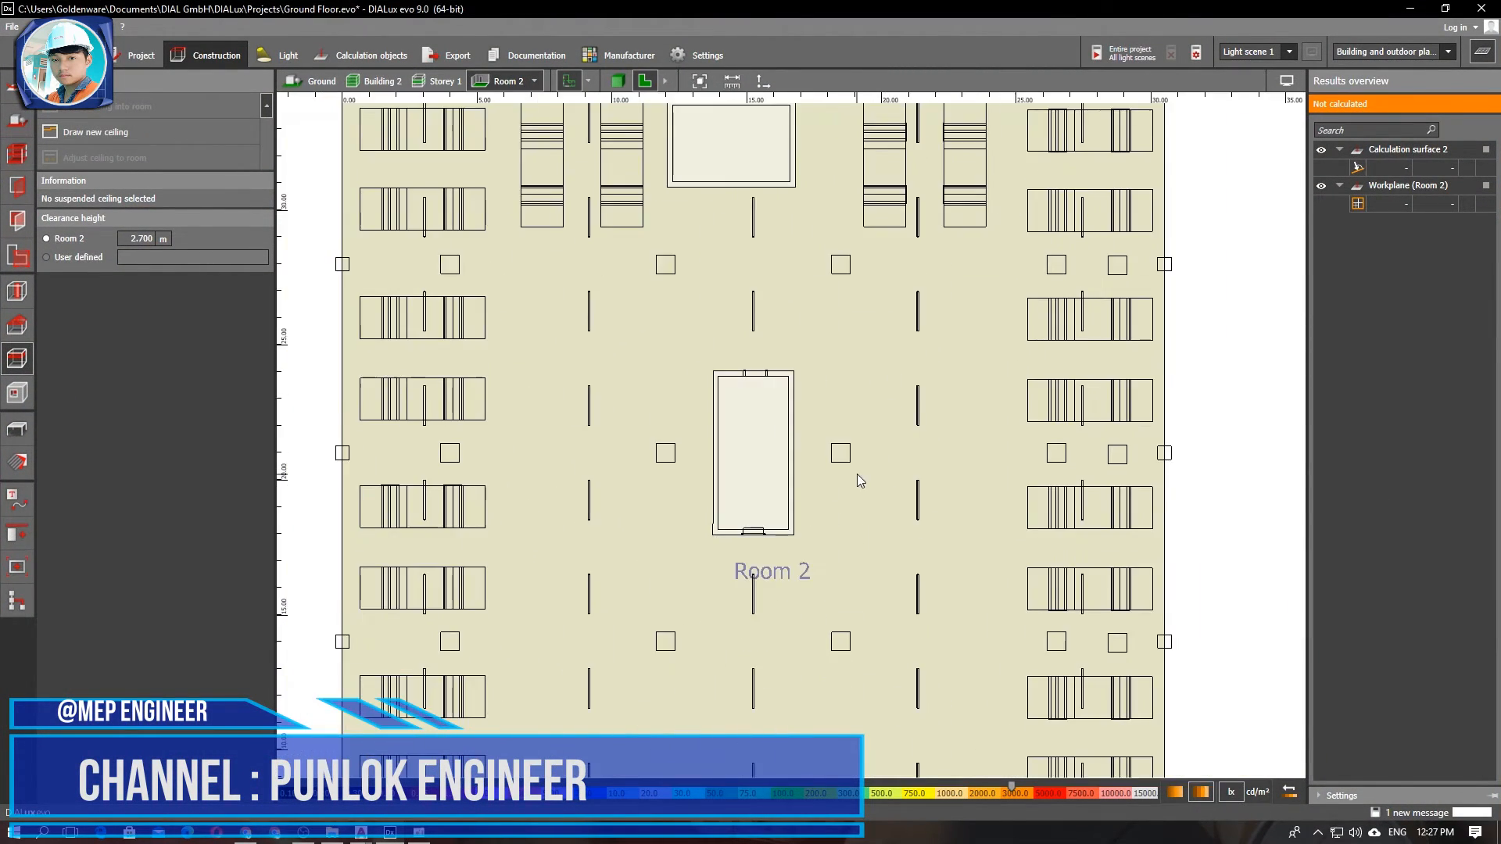
pyautogui.click(725, 621)
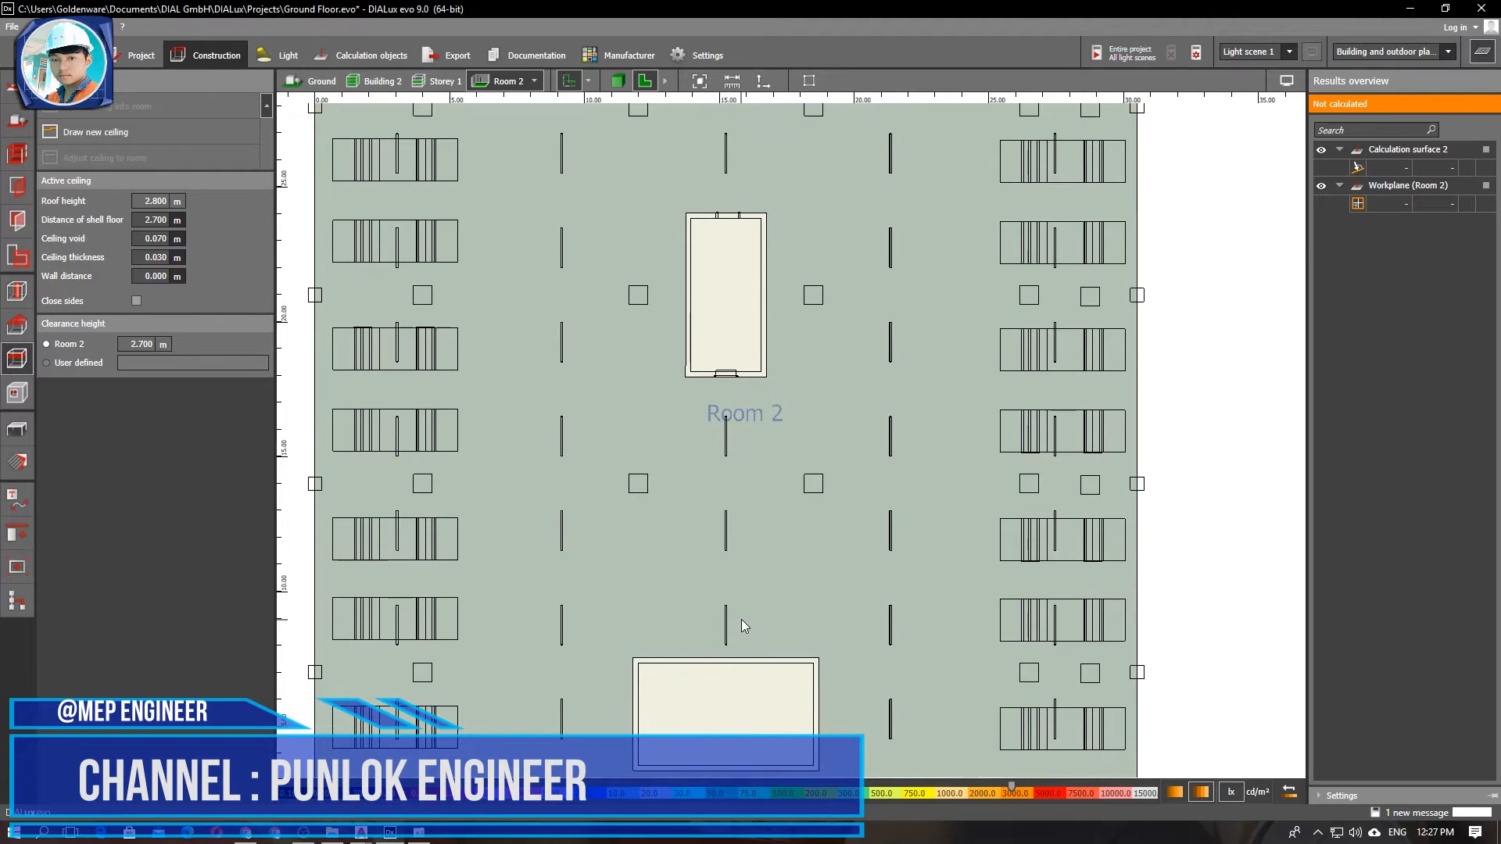
pyautogui.scroll(2, 727, 637)
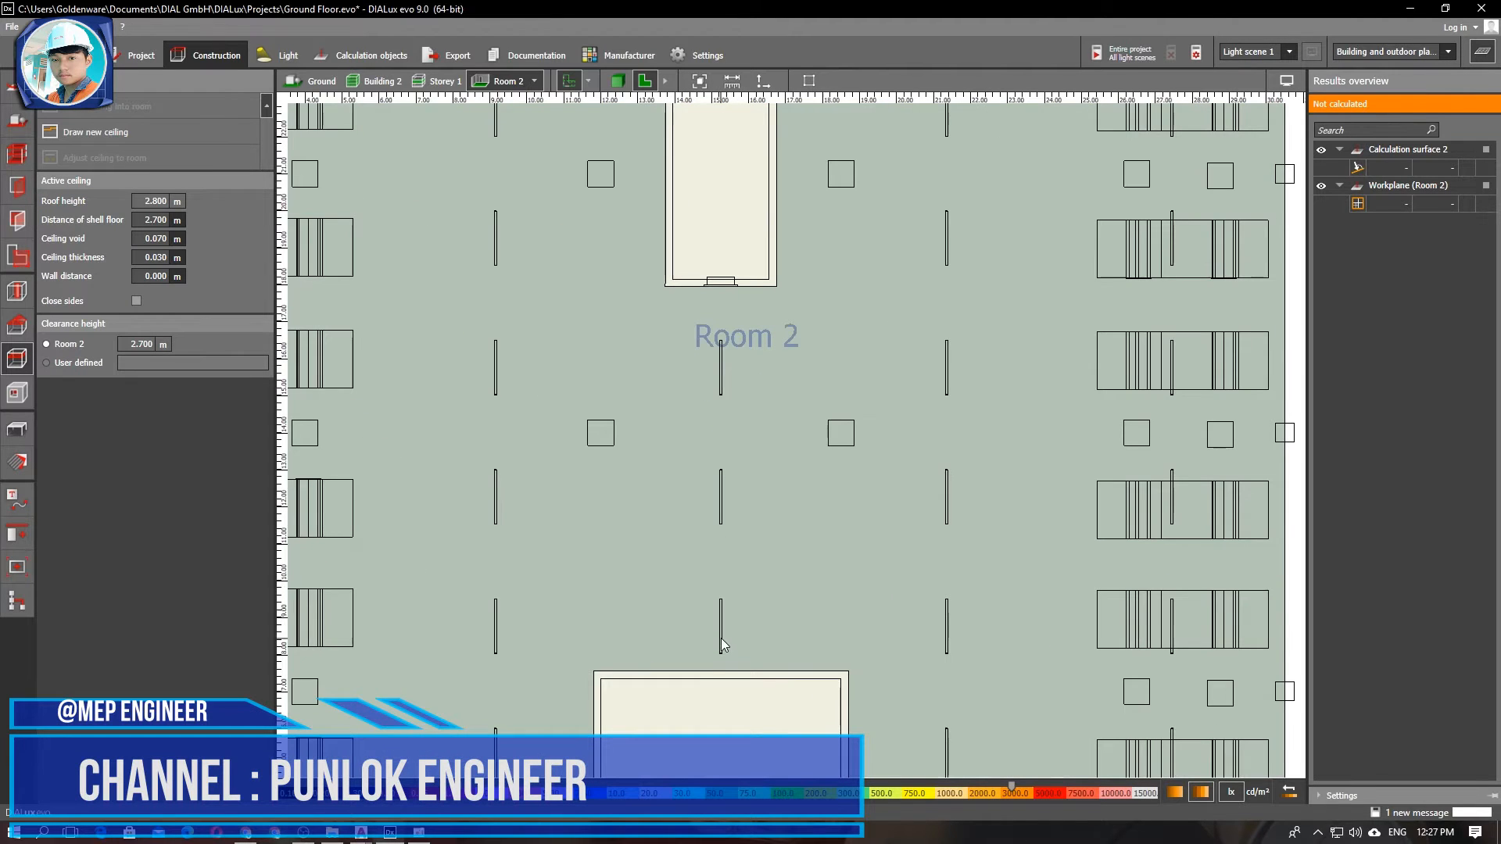
pyautogui.click(844, 585)
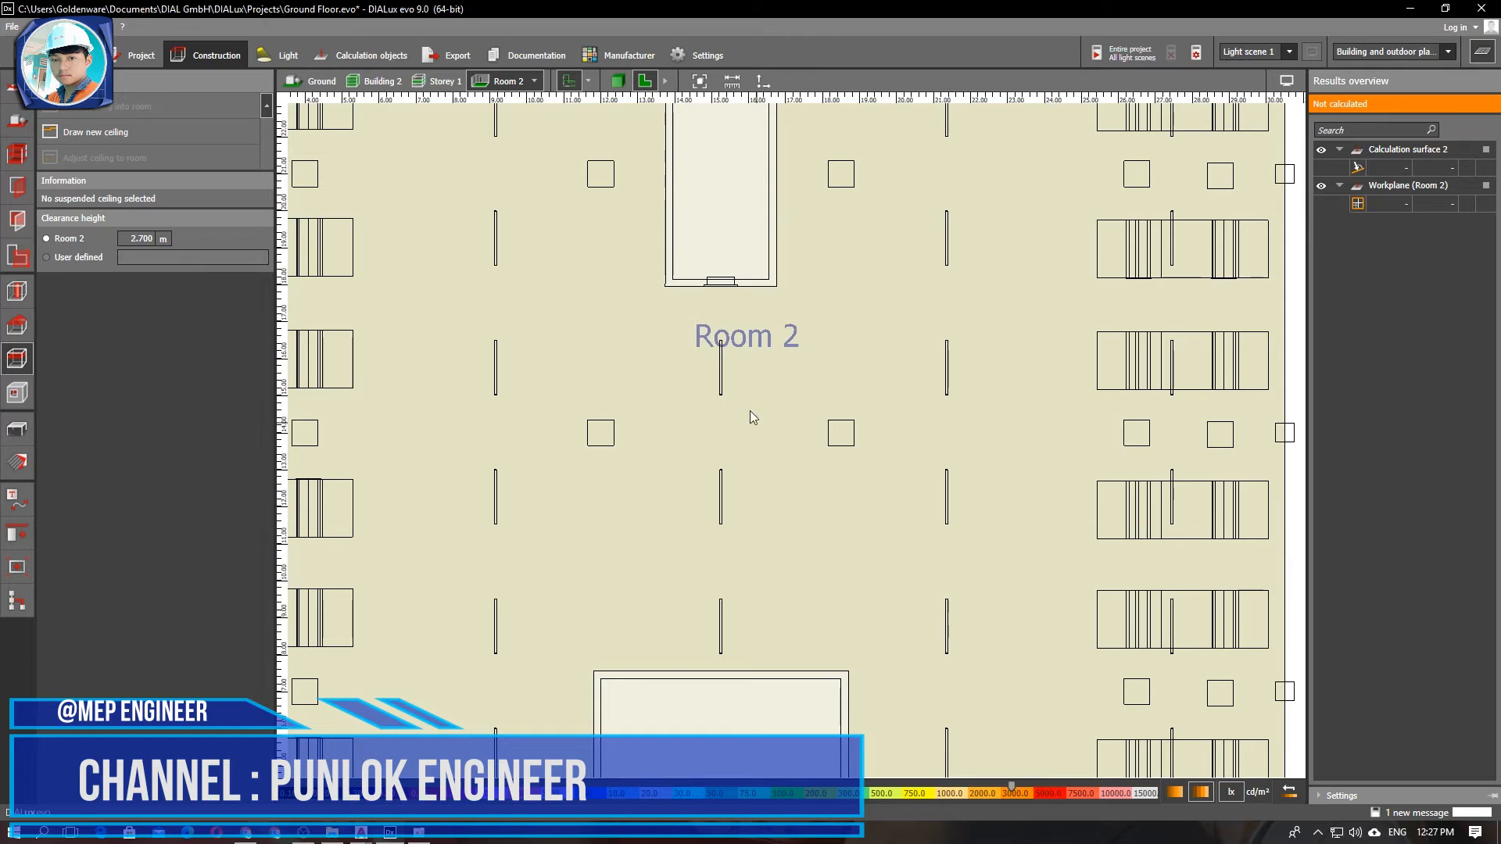
pyautogui.click(720, 383)
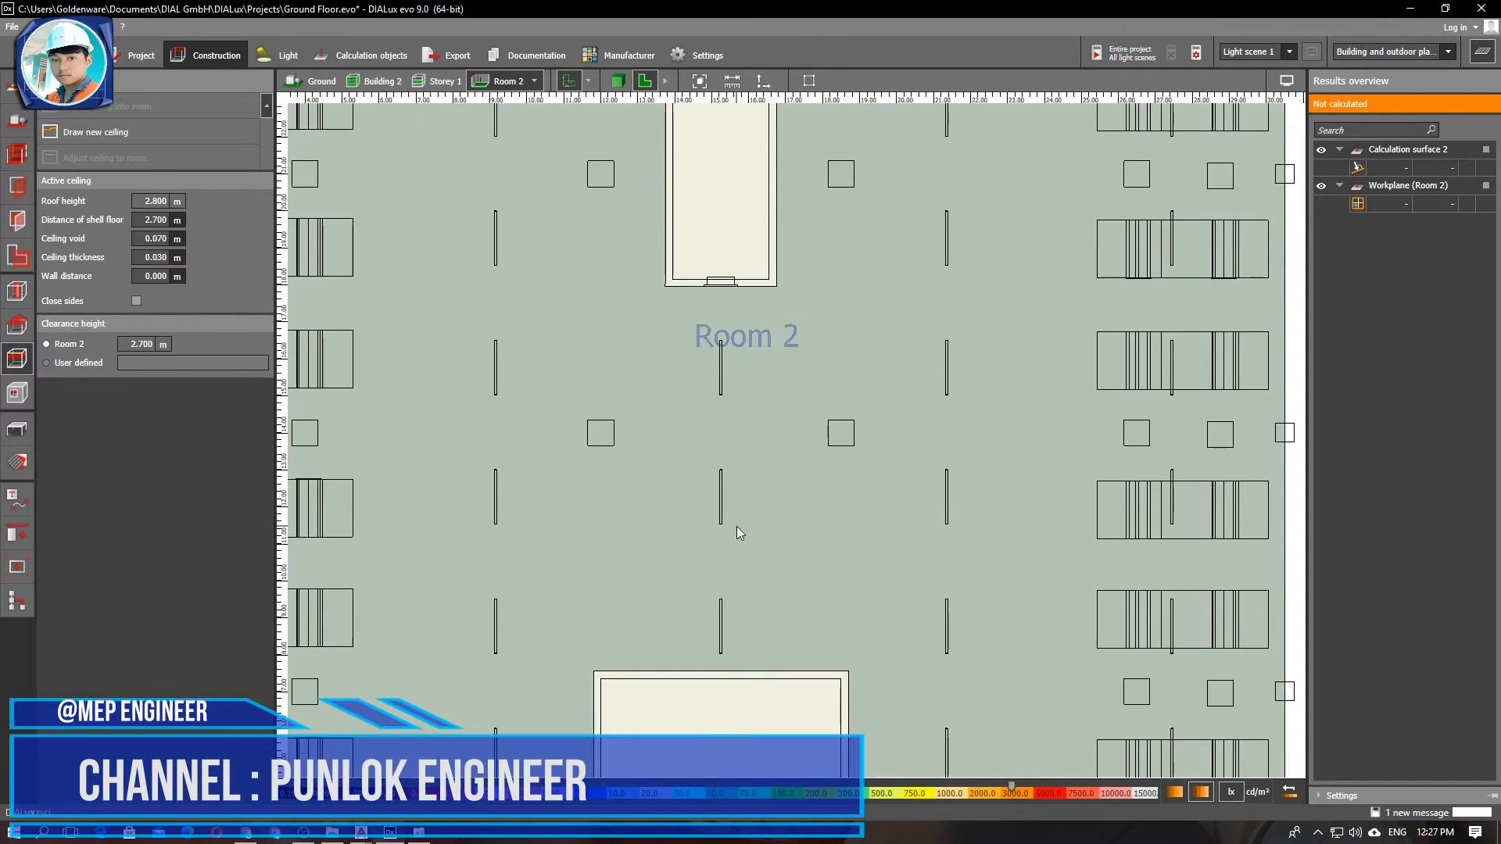
pyautogui.rightClick(721, 643)
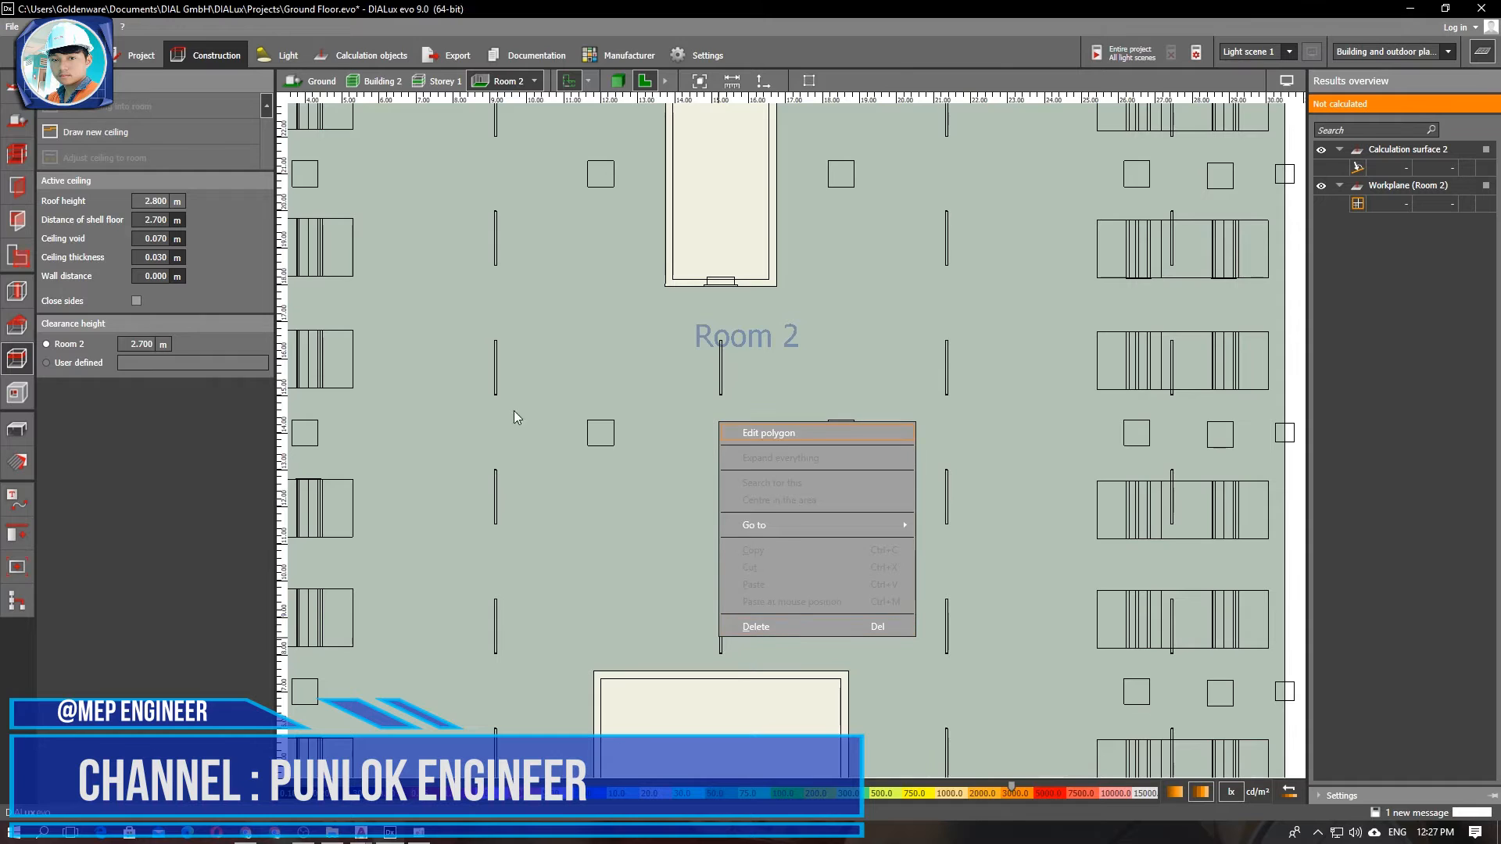
# Dismiss the ceiling's options and switch to the Light planning mode for Room 2's luminaires.
pyautogui.press('Escape')
pyautogui.click(282, 55)
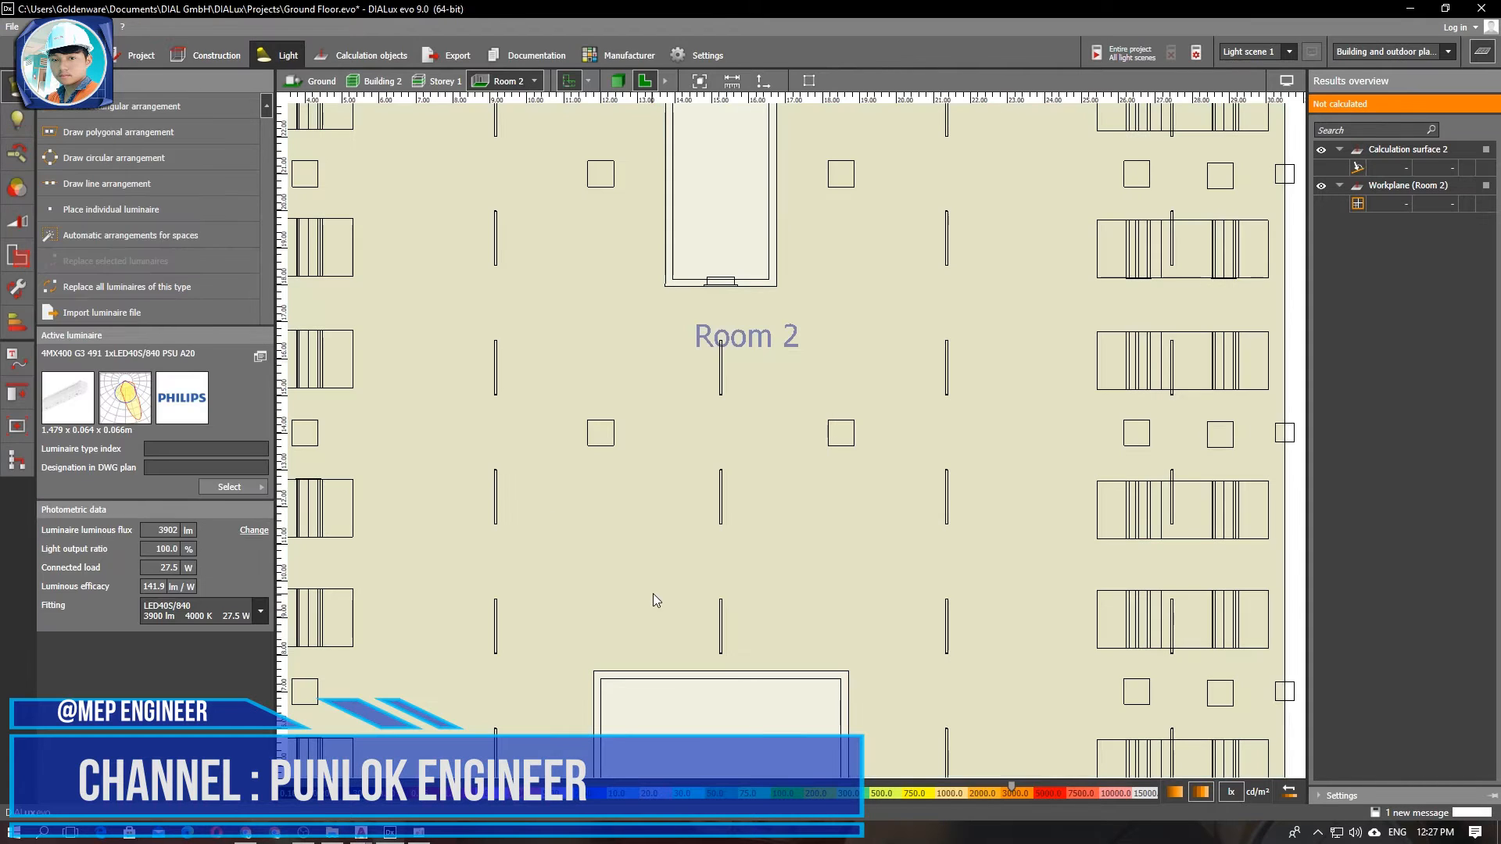
# Try to shift the middle column of luminaires in Room 2 slightly to the right, and undo the move.
pyautogui.click(720, 636)
pyautogui.moveTo(720, 636); pyautogui.dragTo(766, 613)
pyautogui.click(740, 613)
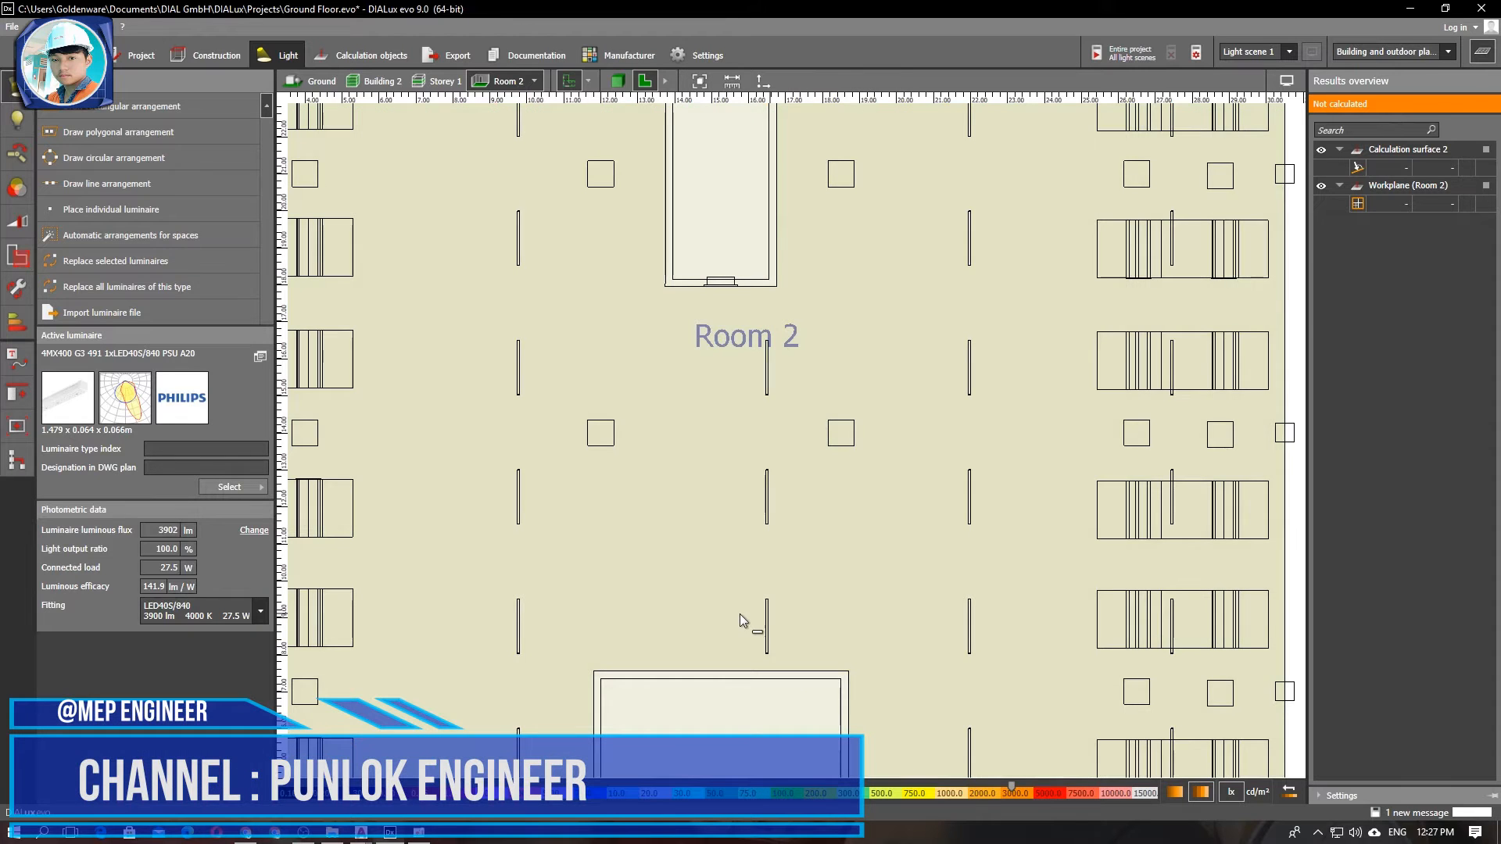
pyautogui.hotkey('ctrl', 'z')
pyautogui.click(761, 626)
pyautogui.click(763, 630)
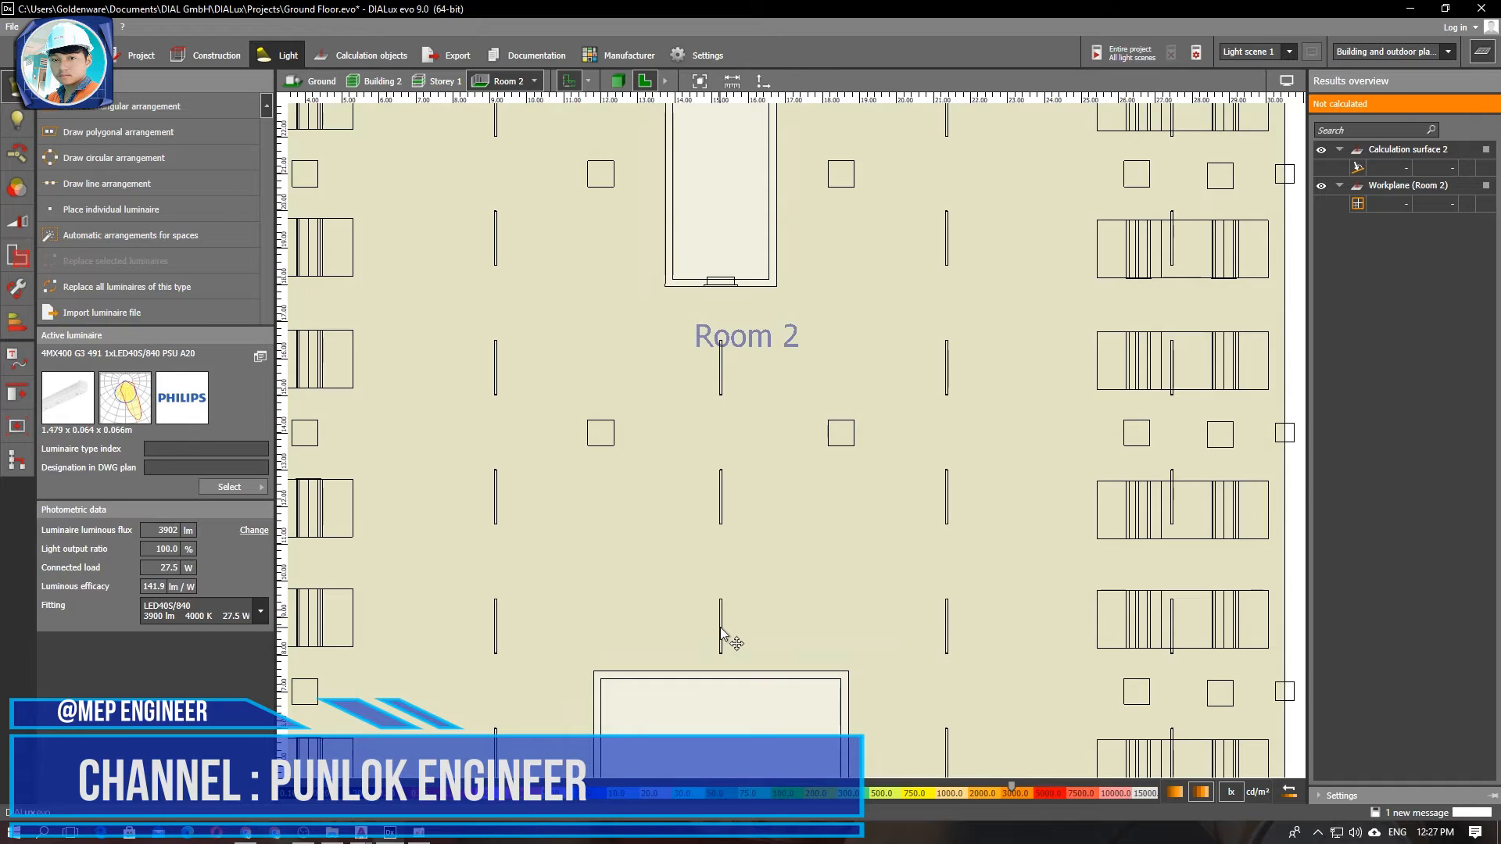
# Try unlocking the middle grid line and moving its luminaires right, past the column beside the central core, and undo the move.
pyautogui.click(720, 627)
pyautogui.rightClick(720, 627)
pyautogui.click(740, 639)
pyautogui.moveTo(725, 635); pyautogui.dragTo(780, 599)
pyautogui.moveTo(882, 389); pyautogui.dragTo(882, 392)
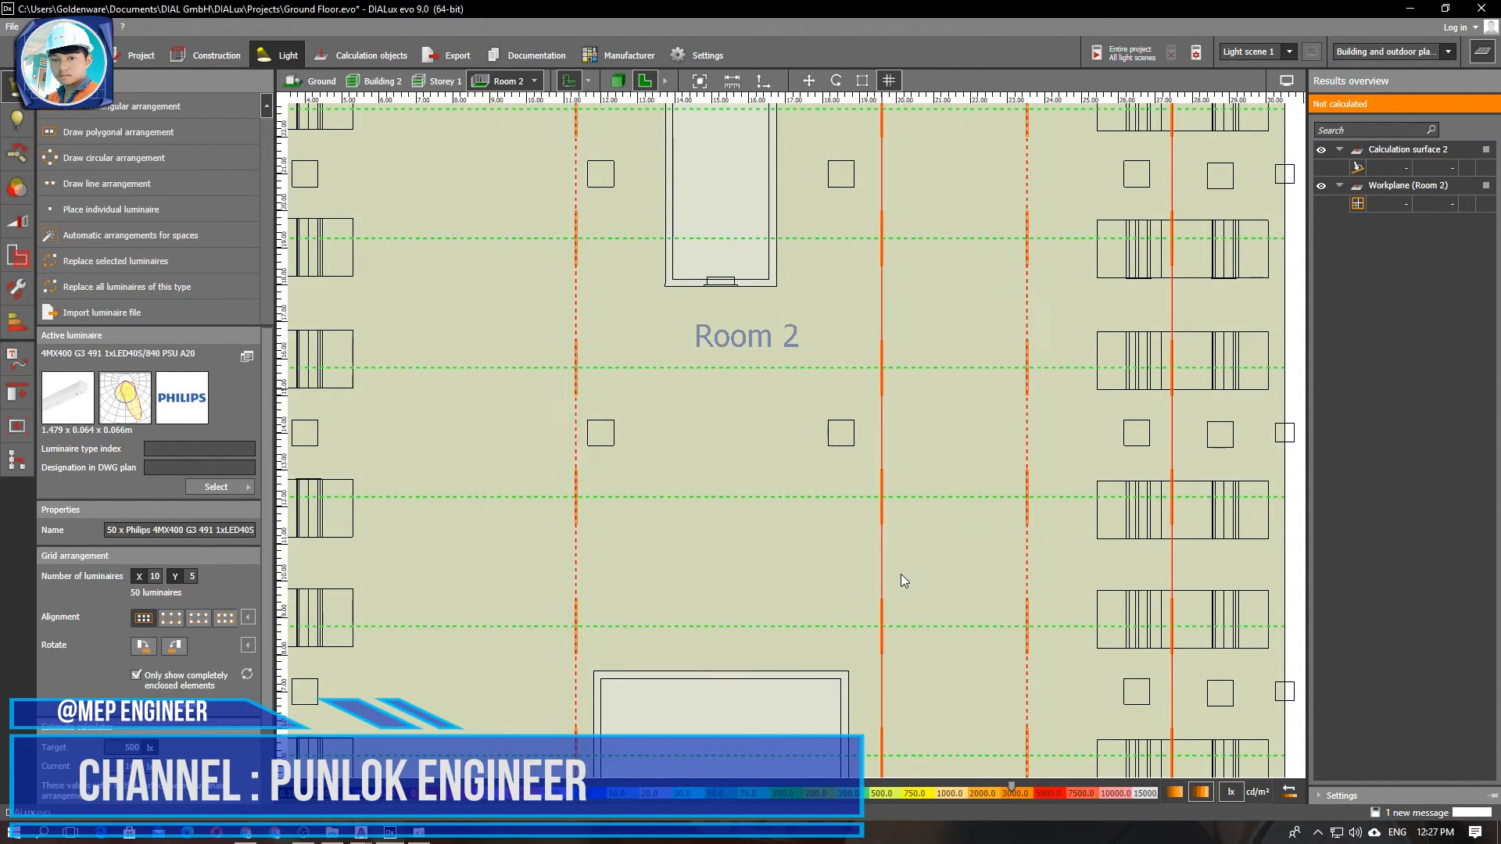
pyautogui.click(875, 566)
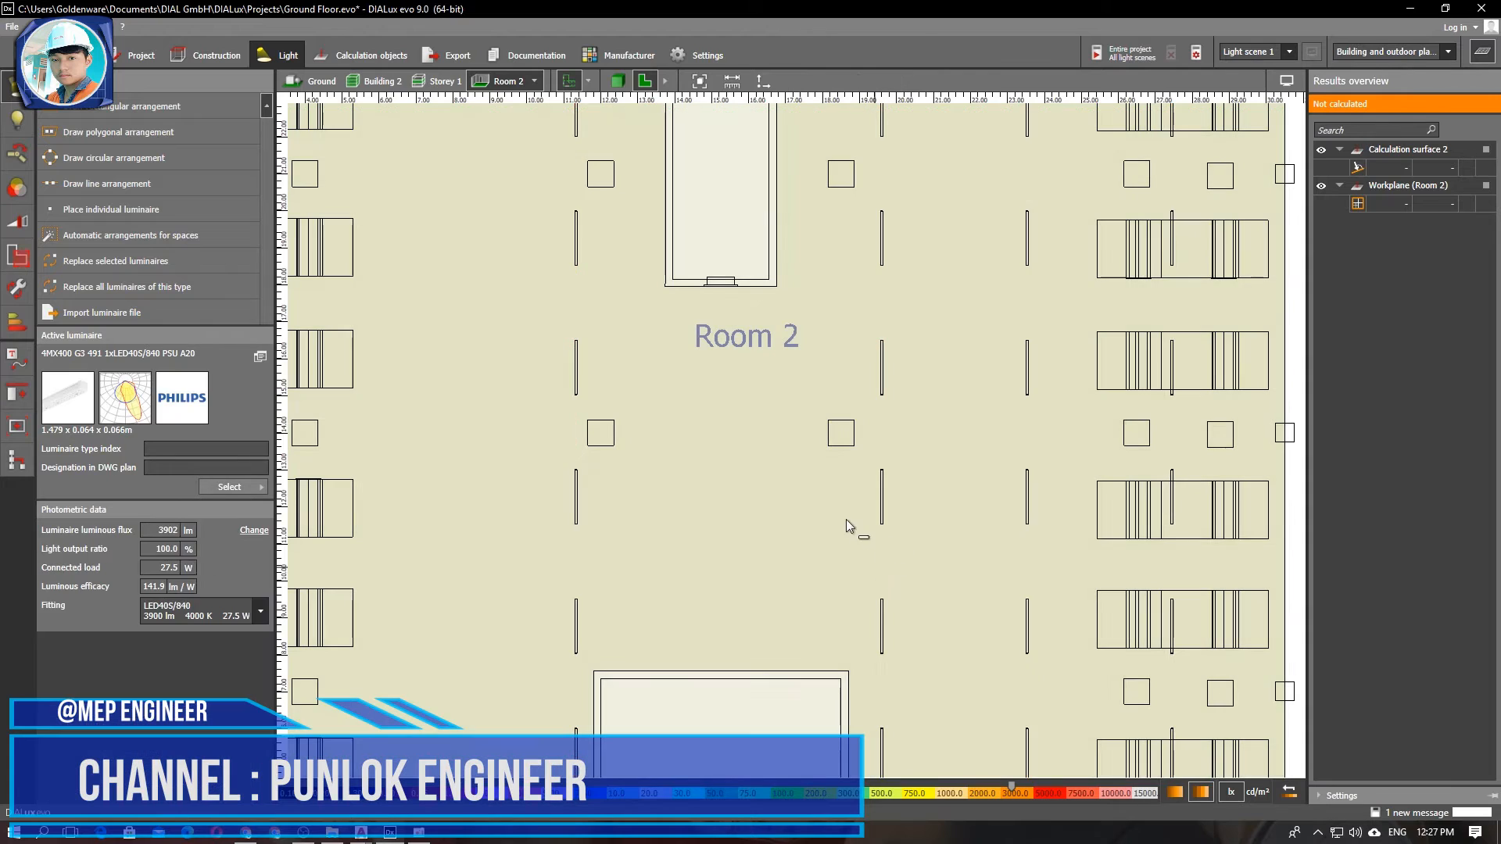
pyautogui.hotkey('ctrl', 'z')
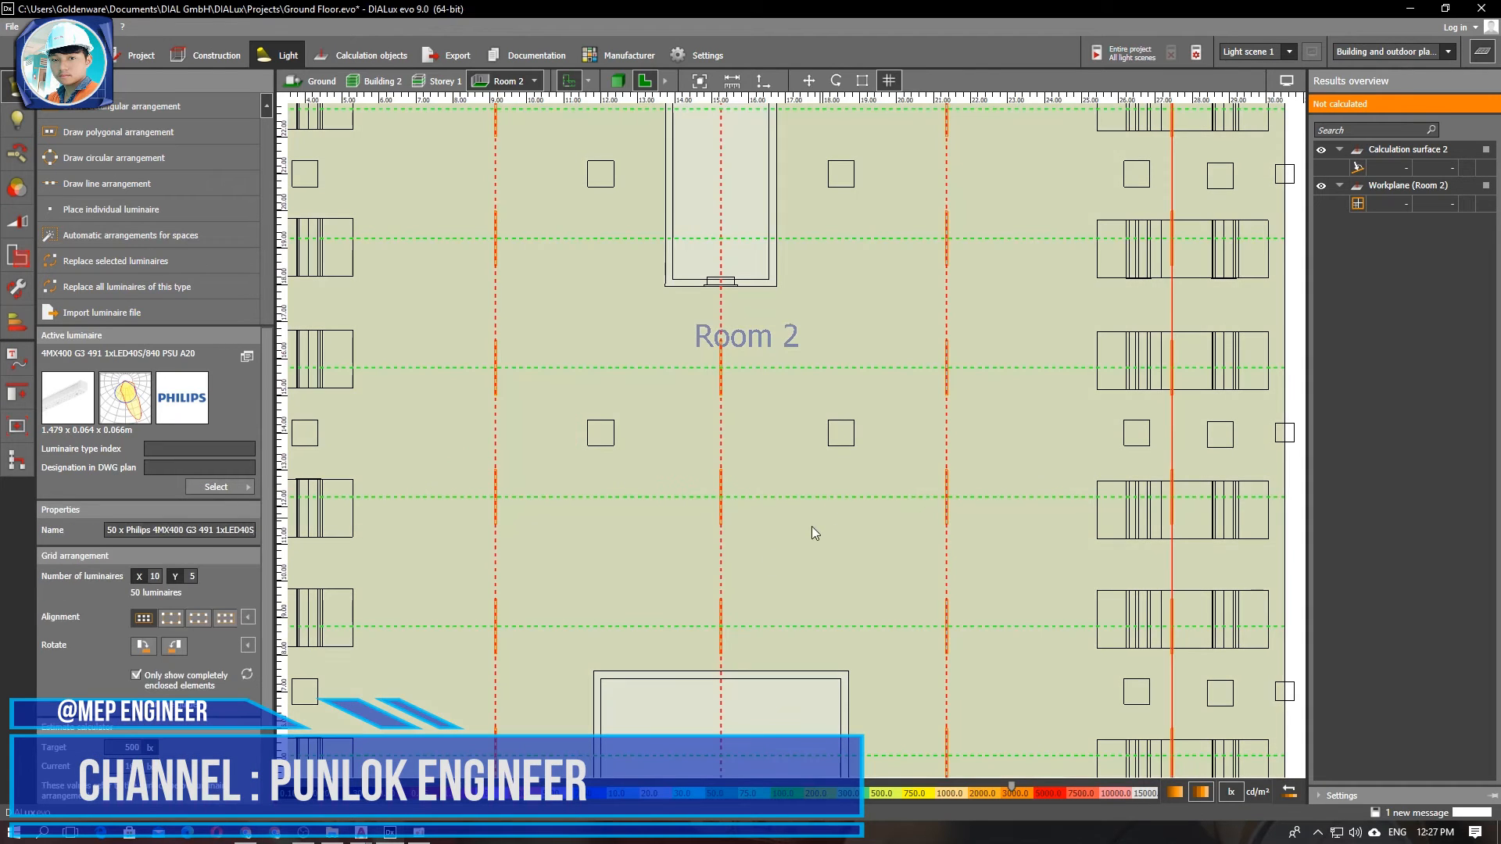
# Try unlocking the middle vertical grid line and the horizontal grid line just above Room 2's lower core.
pyautogui.rightClick(719, 644)
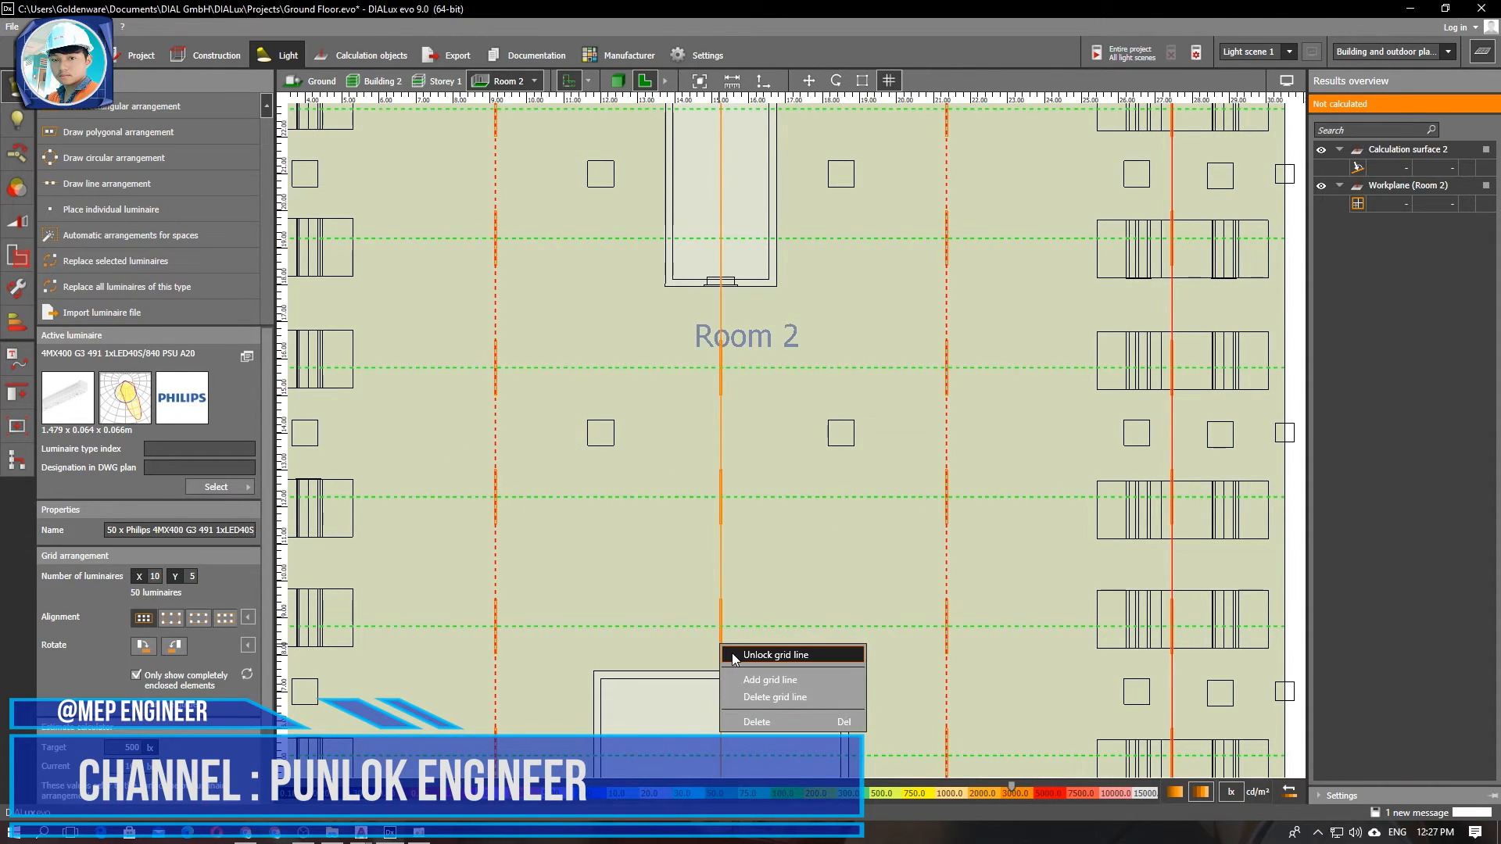
pyautogui.click(732, 652)
pyautogui.moveTo(726, 649); pyautogui.dragTo(719, 644)
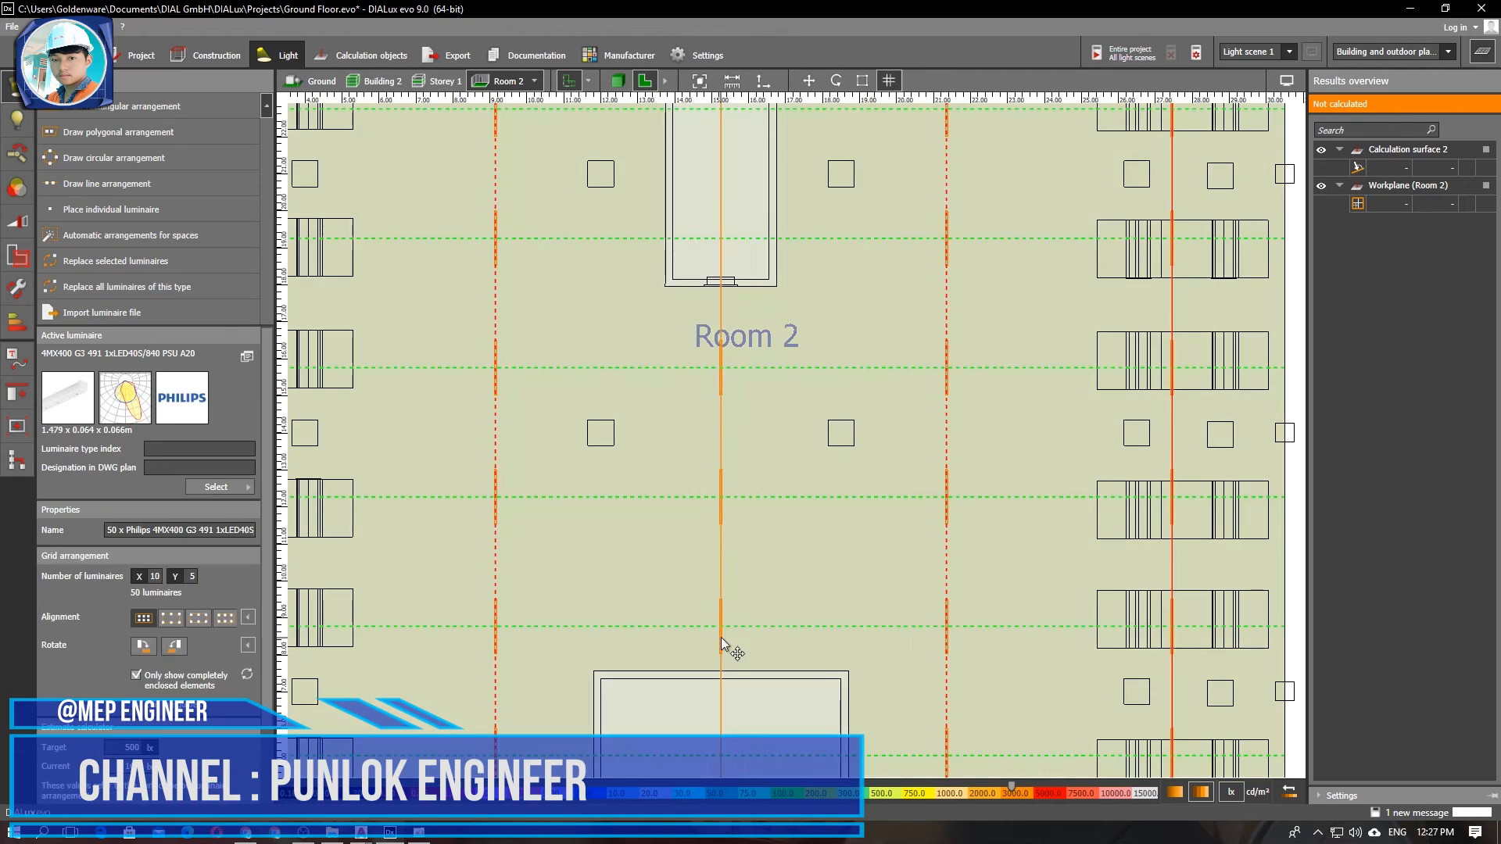
pyautogui.rightClick(721, 636)
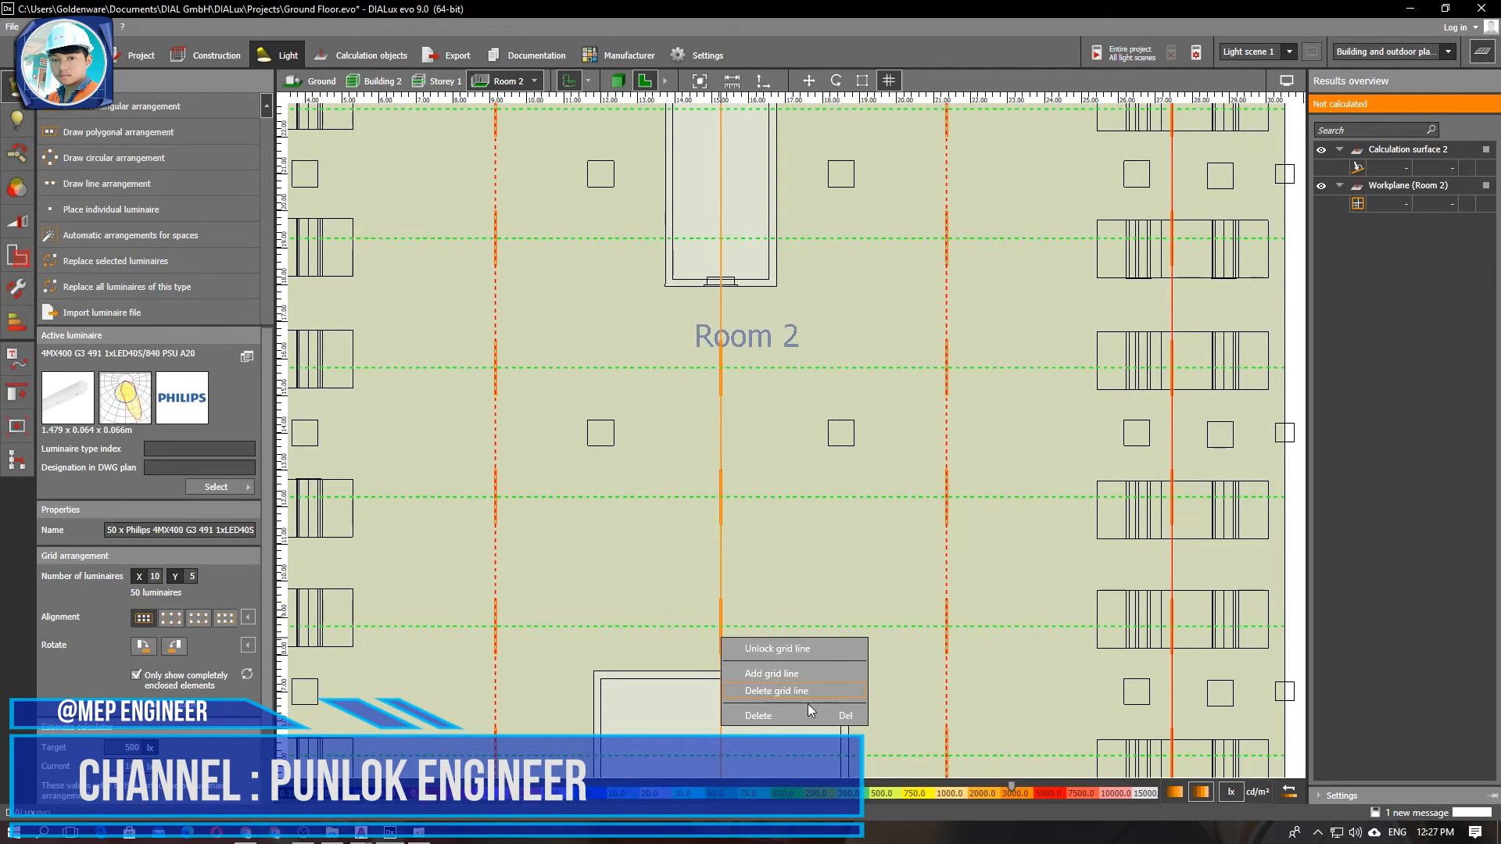
pyautogui.click(826, 654)
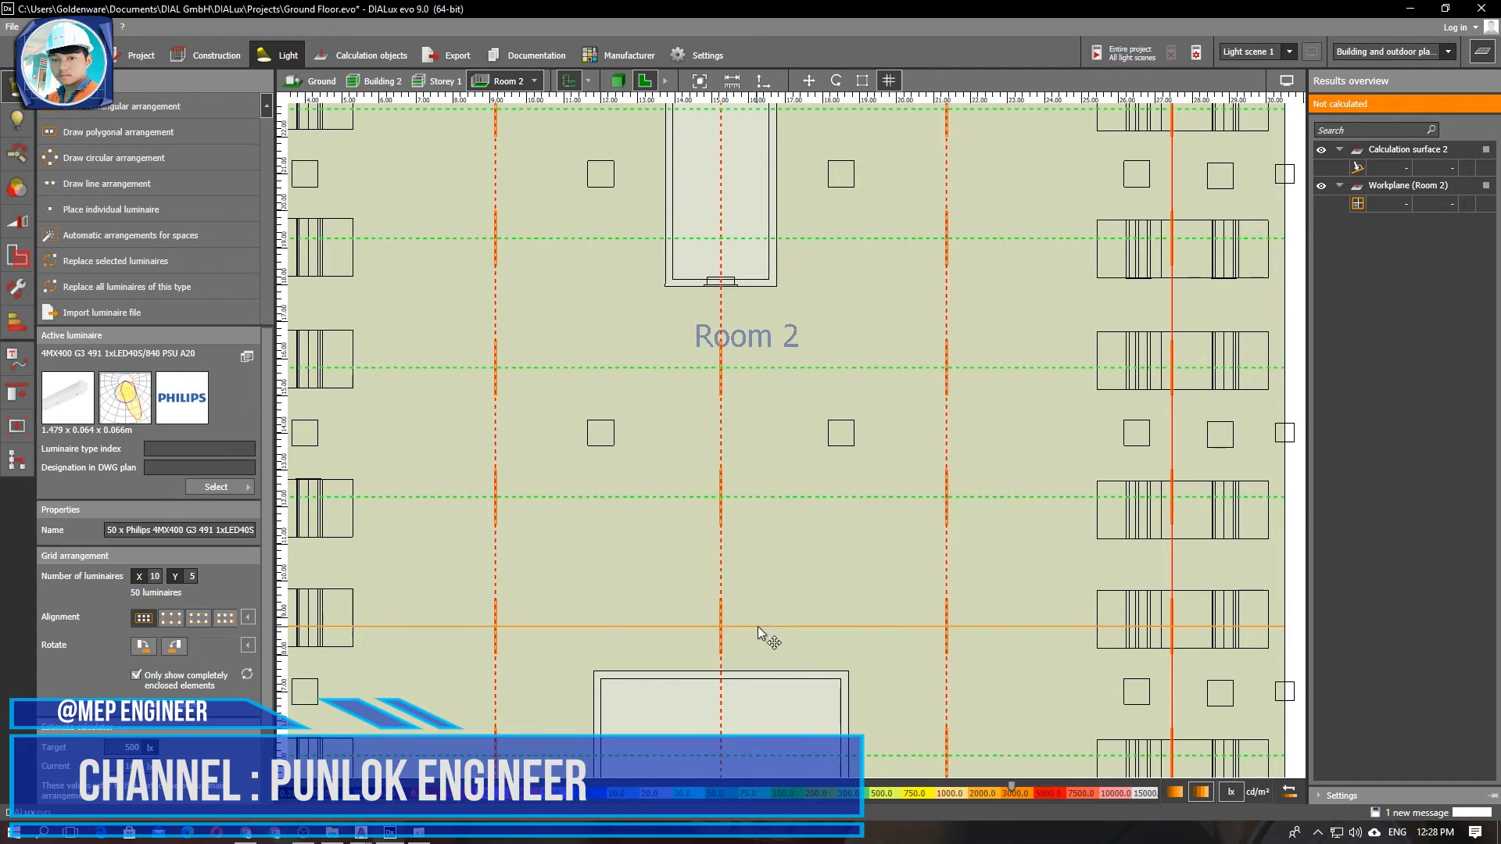
pyautogui.rightClick(758, 626)
pyautogui.click(813, 639)
# Try adding a grid line to Room 2's luminaire arrangement from the middle vertical line, and undo the addition.
pyautogui.click(724, 650)
pyautogui.rightClick(723, 650)
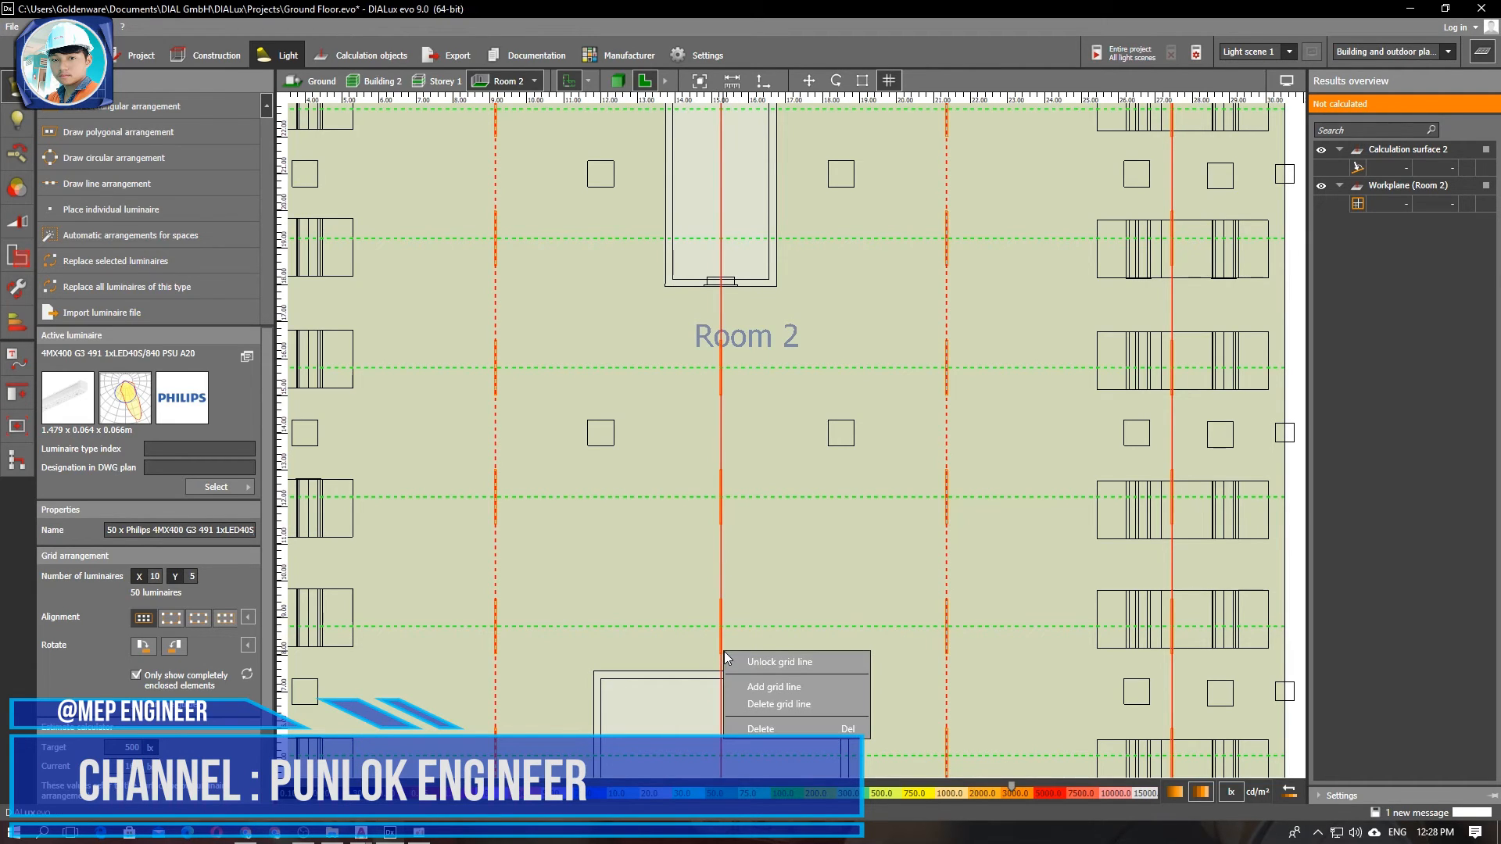
pyautogui.click(826, 687)
pyautogui.scroll(-5, 786, 584)
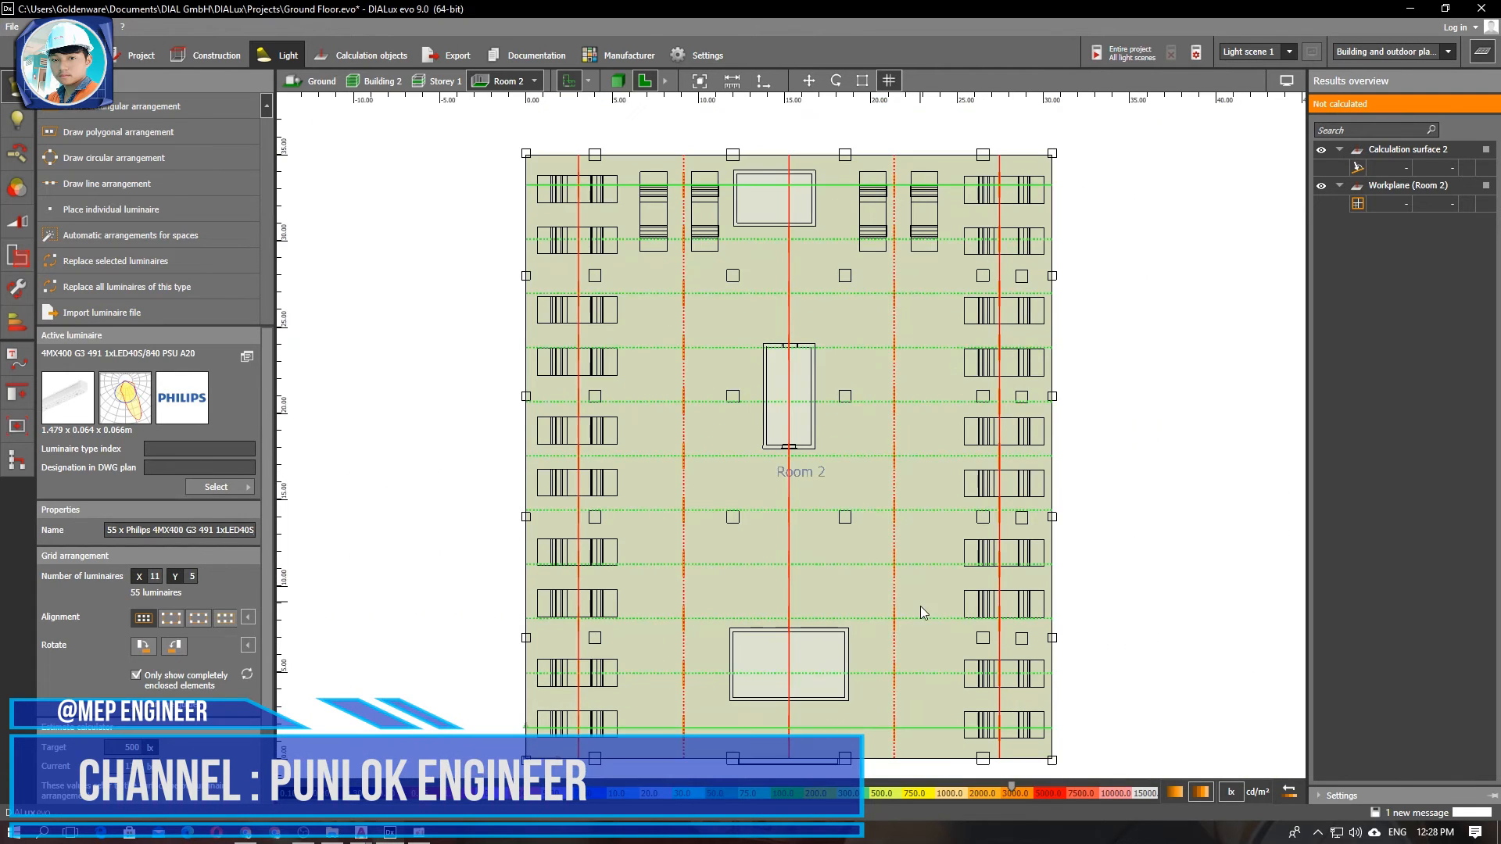
pyautogui.click(992, 500)
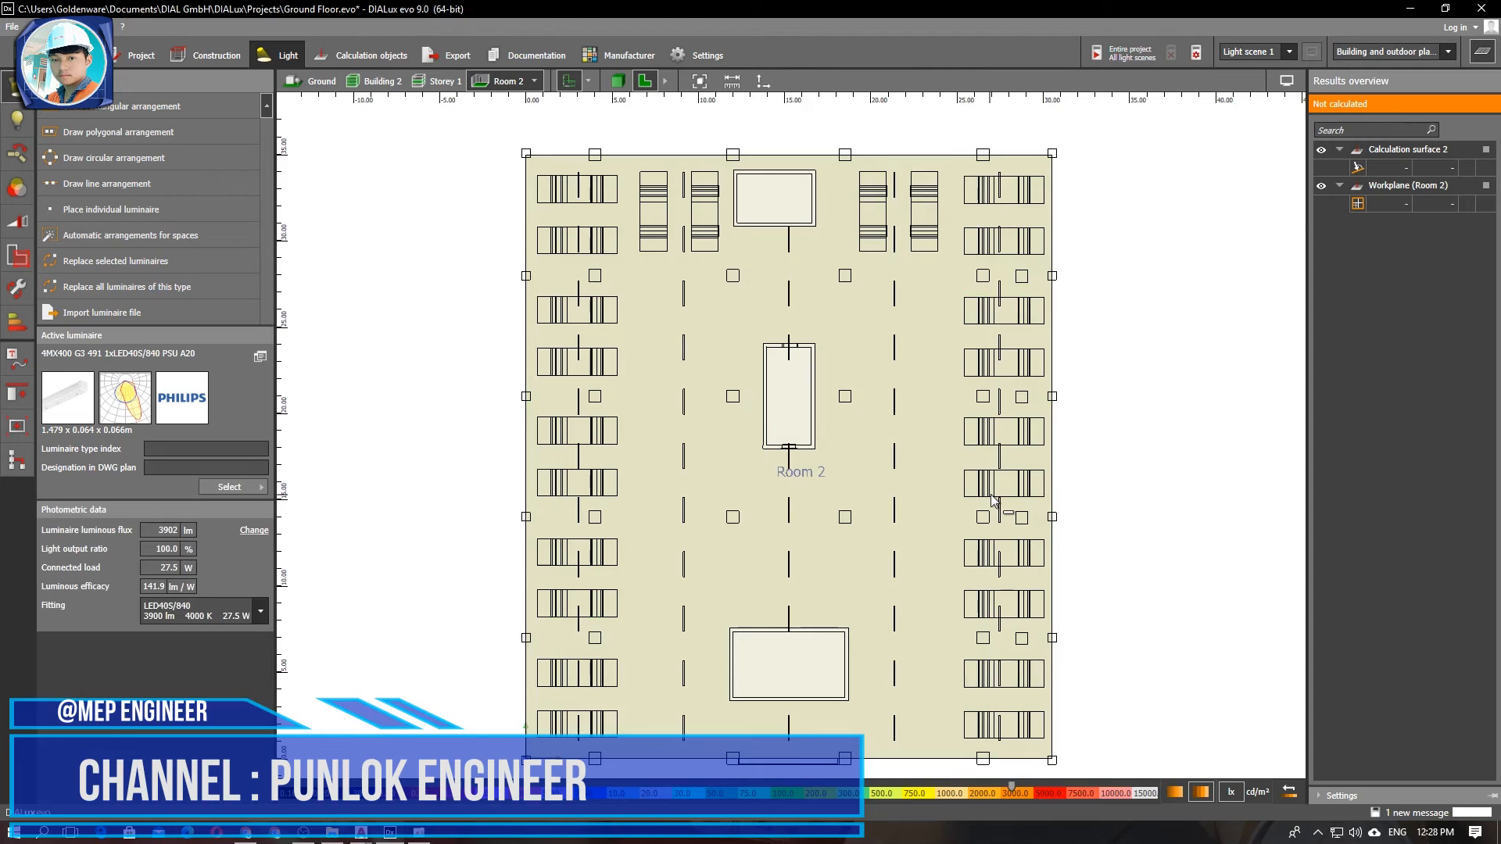
pyautogui.click(993, 500)
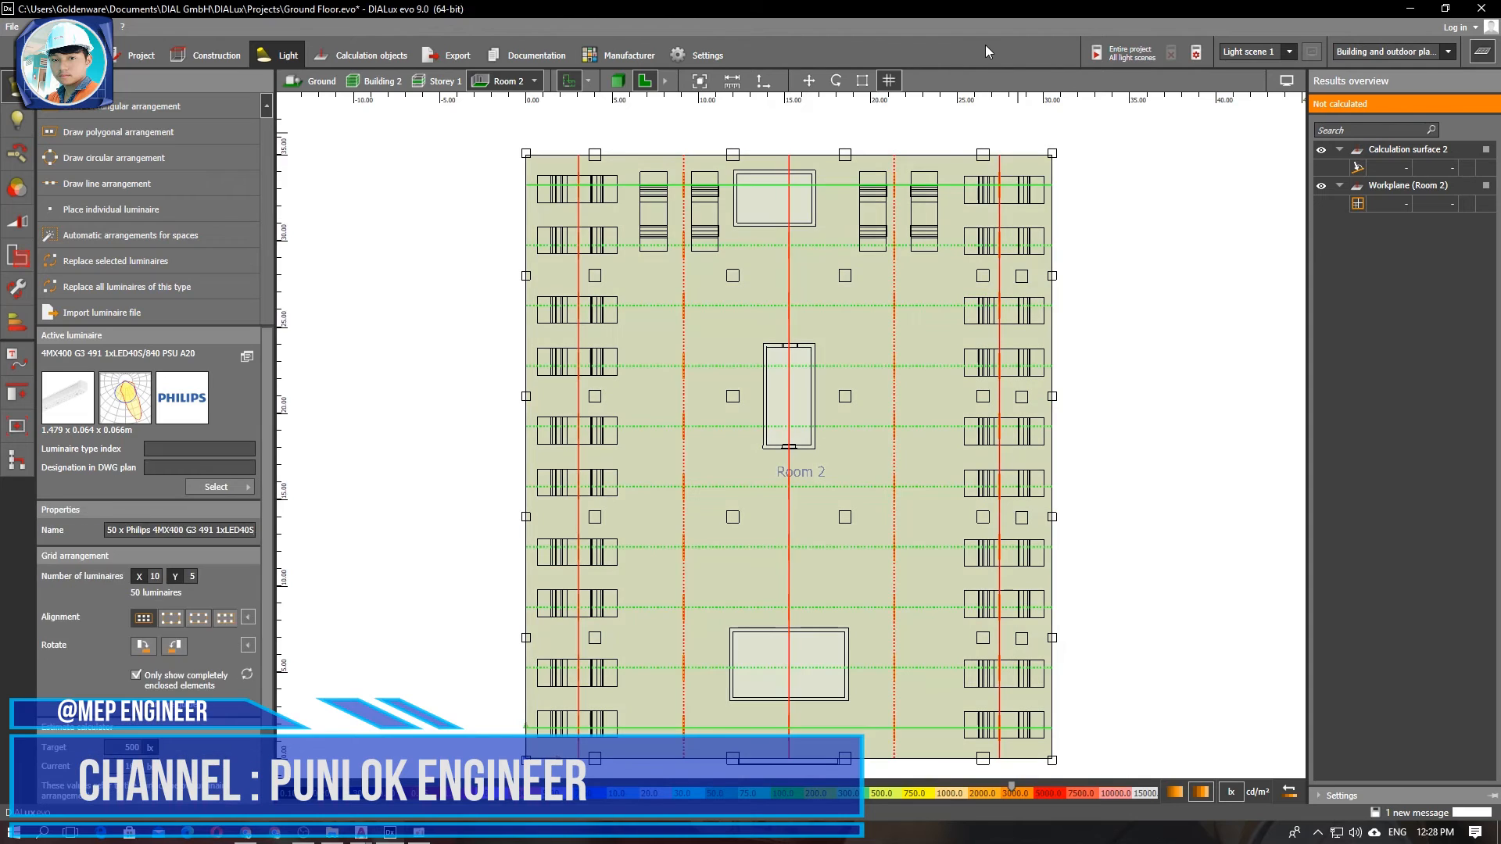
pyautogui.click(937, 503)
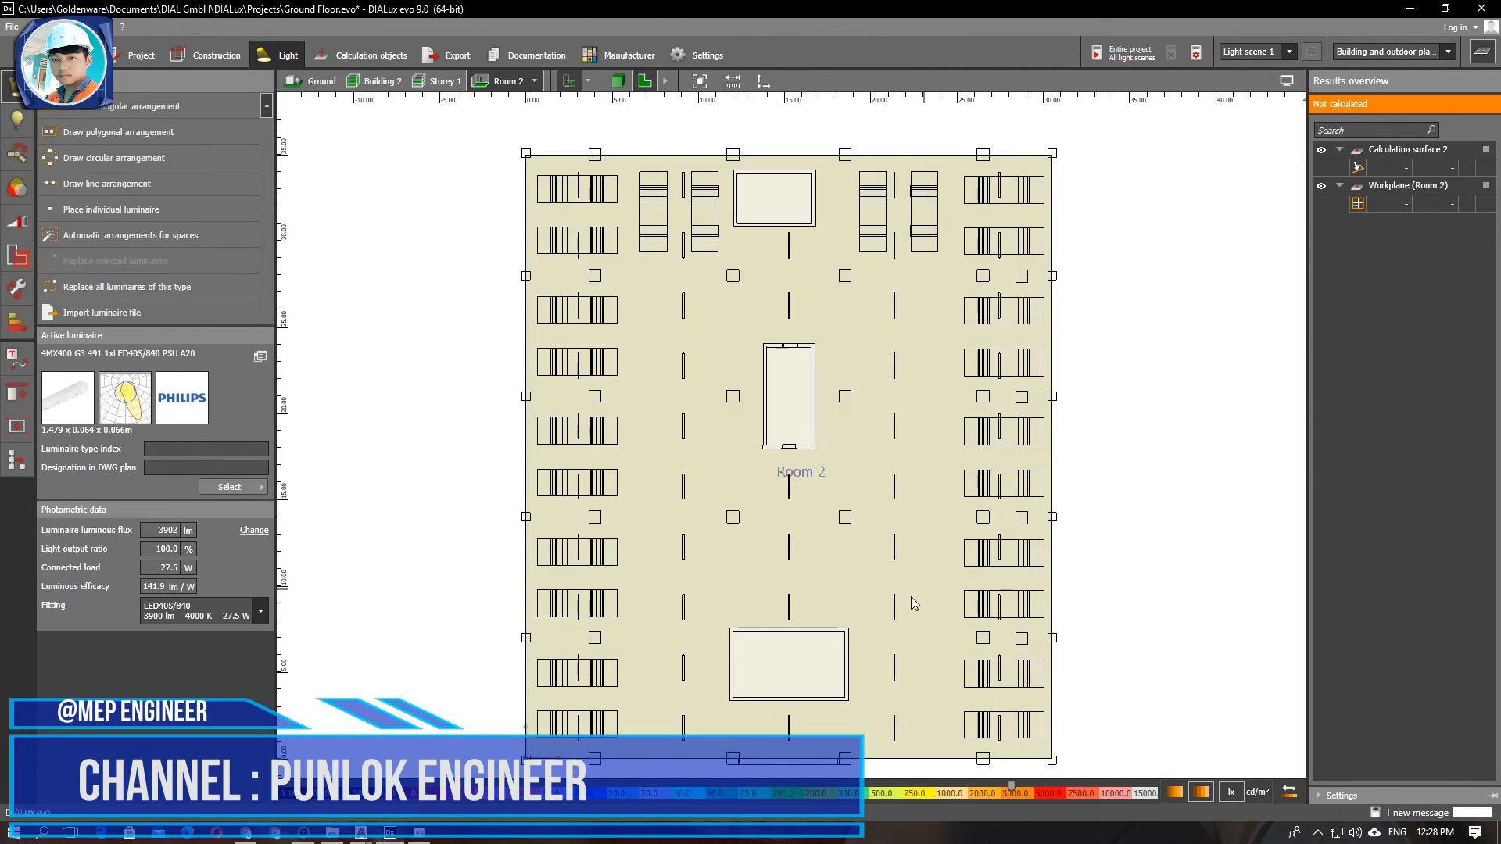
# View Room 2's luminaires and central core in 3D from inside the parking area, and calculate the entire project for all light scenes.
pyautogui.click(930, 509)
pyautogui.click(617, 81)
pyautogui.scroll(3, 803, 585)
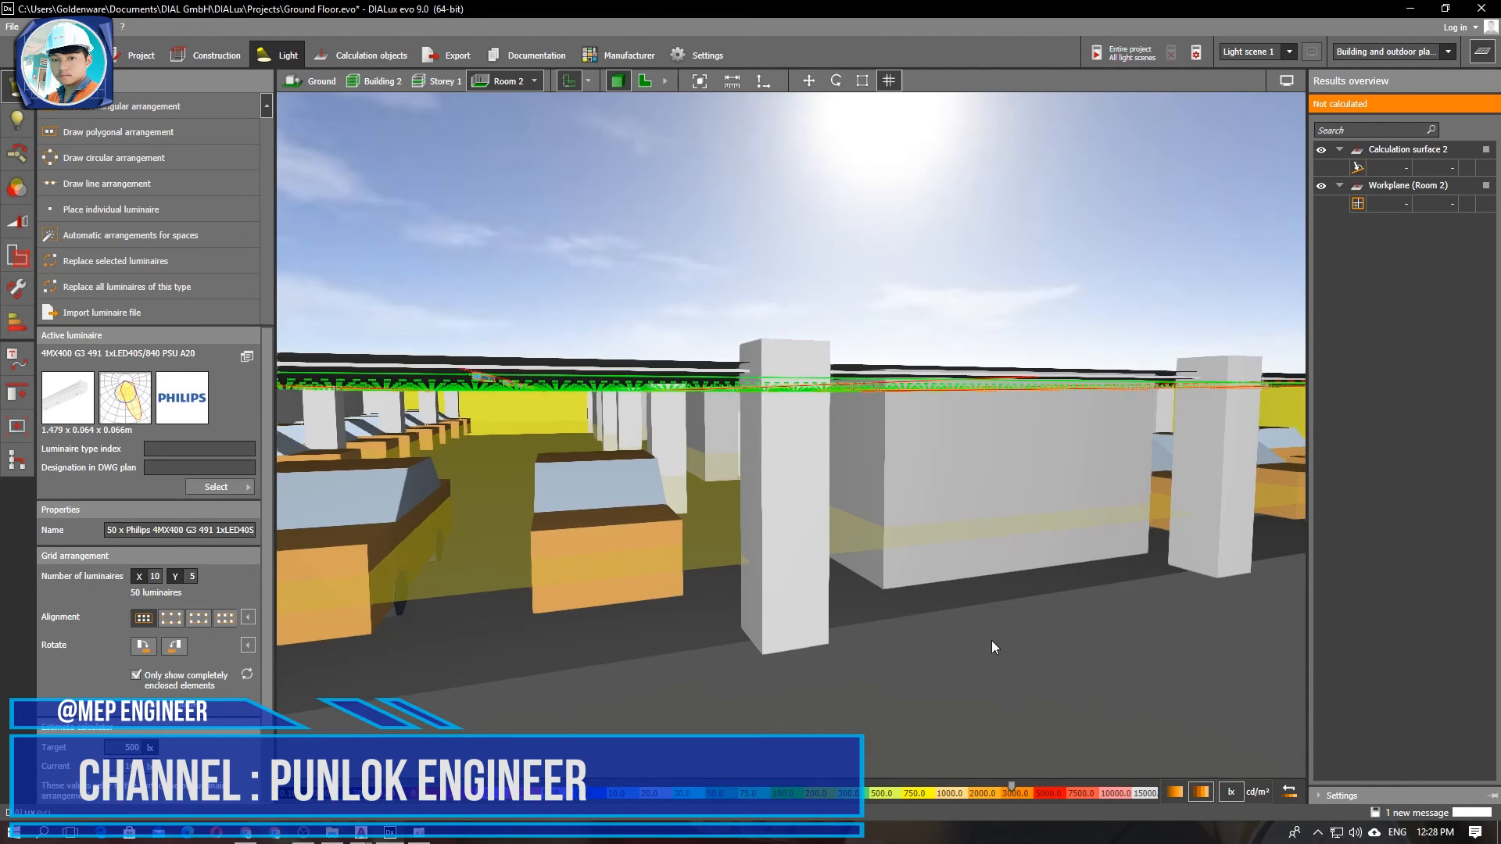
pyautogui.click(984, 626)
pyautogui.scroll(-3, 985, 622)
pyautogui.moveTo(984, 621)
pyautogui.mouseDown(button='middle')
pyautogui.moveTo(959, 540)
pyautogui.moveTo(948, 618)
pyautogui.moveTo(993, 538)
pyautogui.moveTo(993, 607)
pyautogui.mouseUp(button='middle')
pyautogui.scroll(10, 1005, 563)
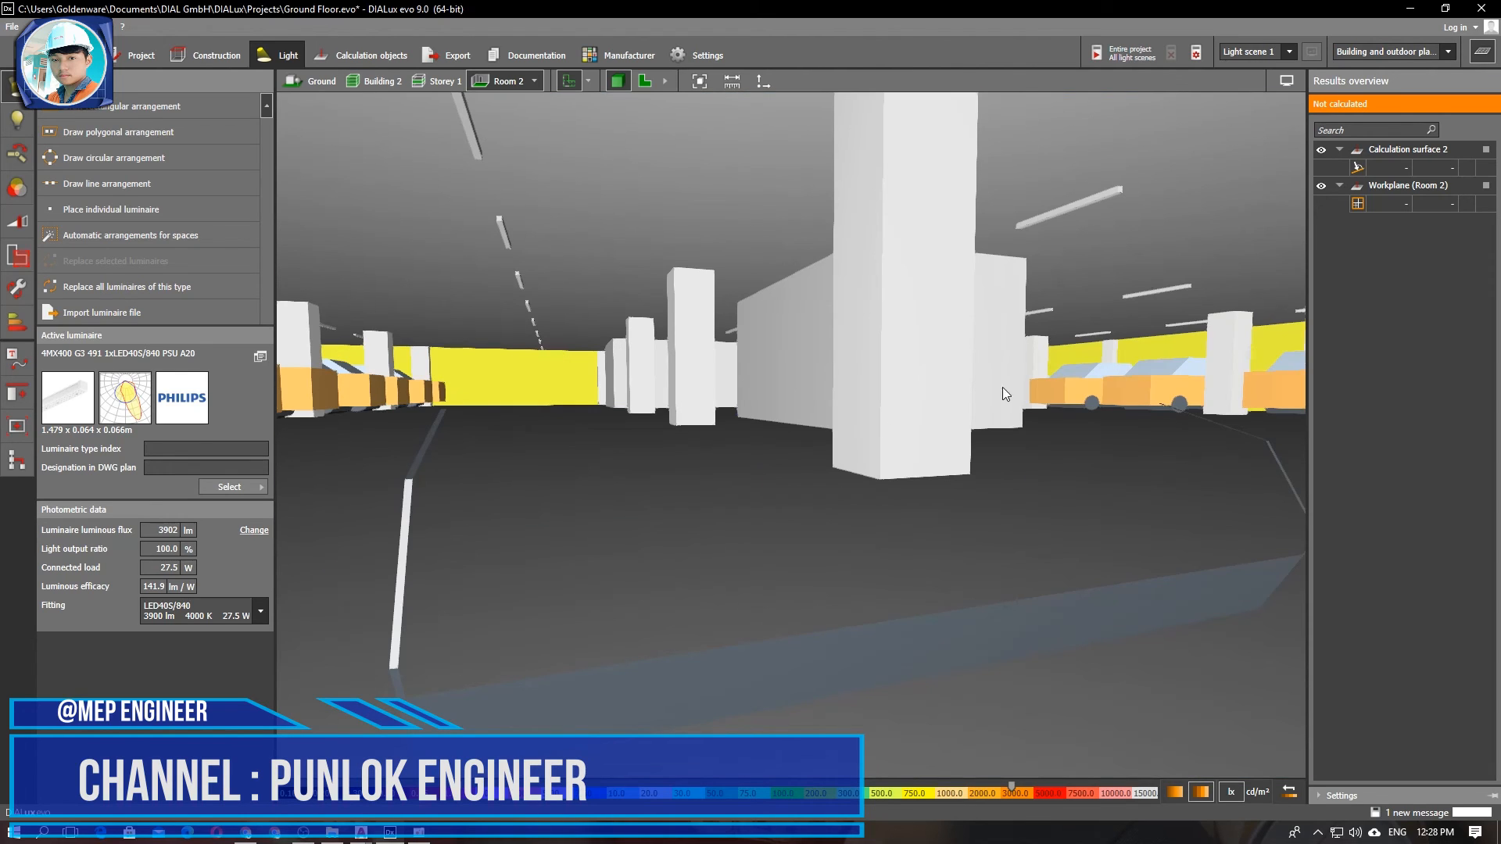
pyautogui.click(1118, 53)
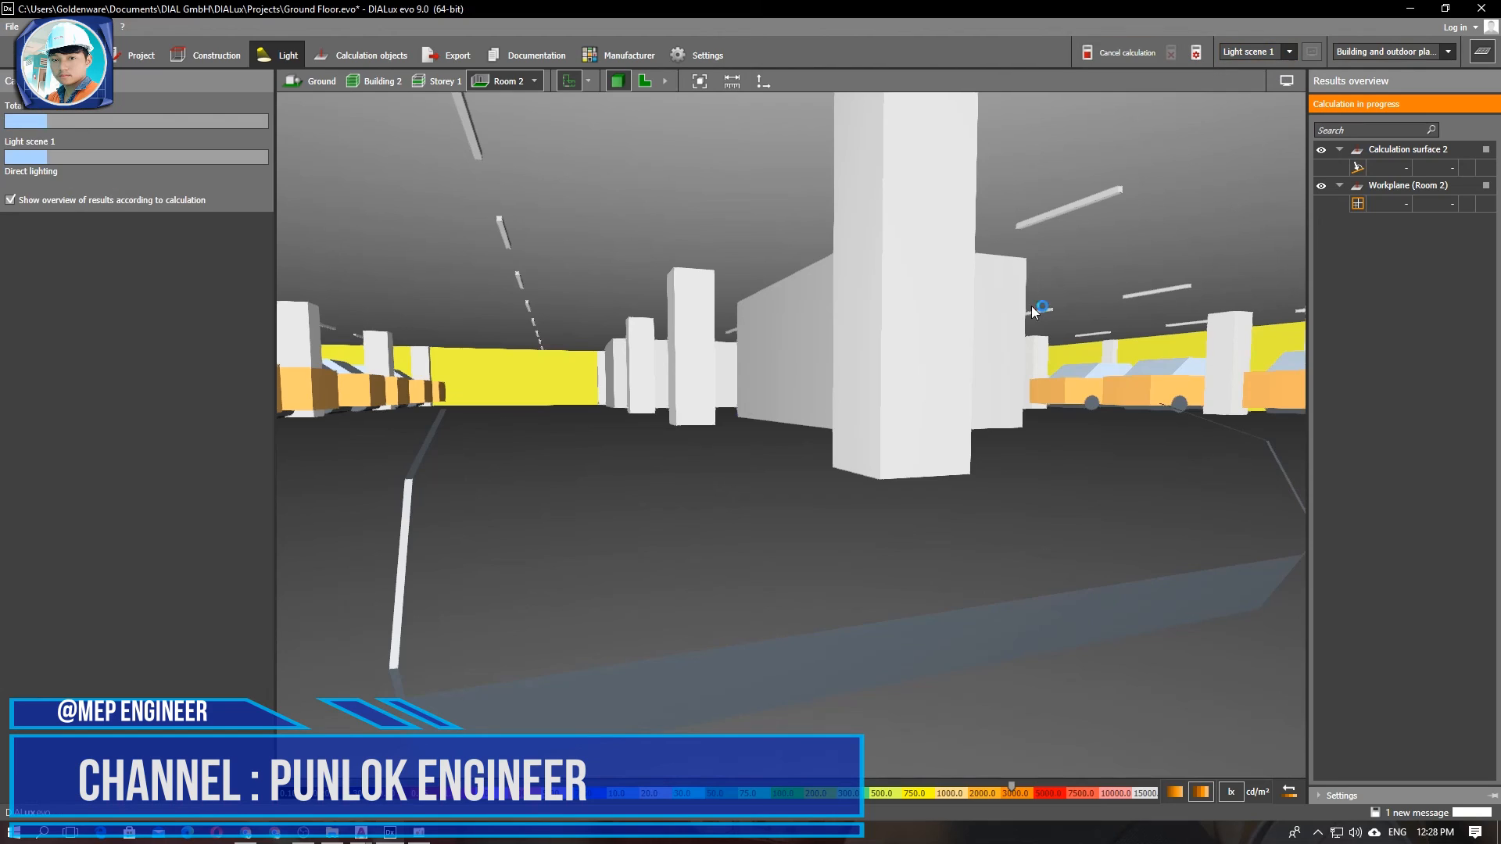